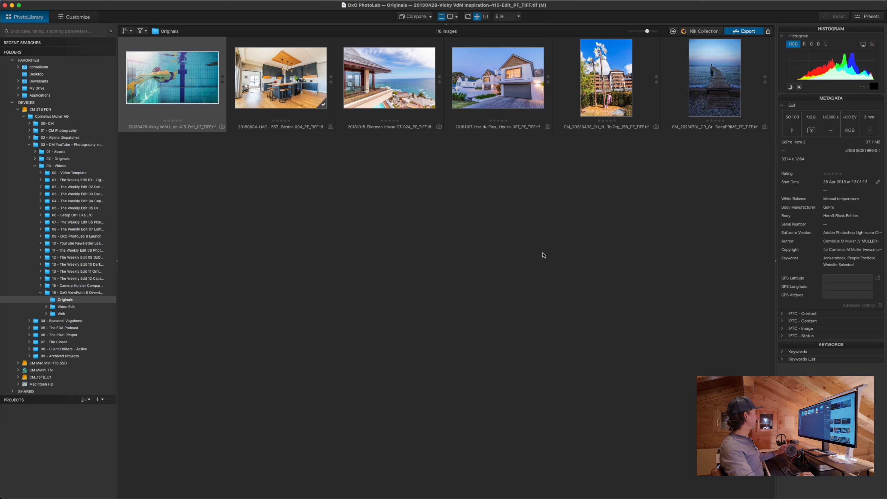
# Hide the folder browser, open the underwater swimmer photo for editing and show the Geometry corrections
pyautogui.click(117, 261)
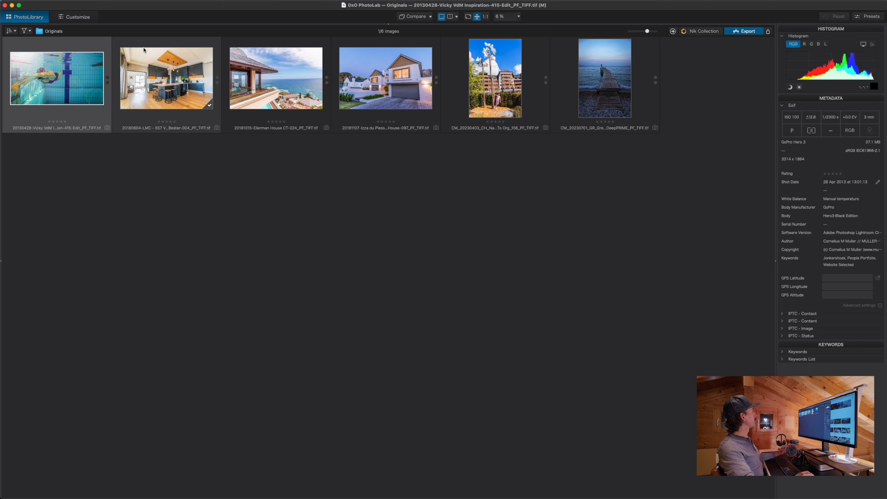
pyautogui.doubleClick(75, 85)
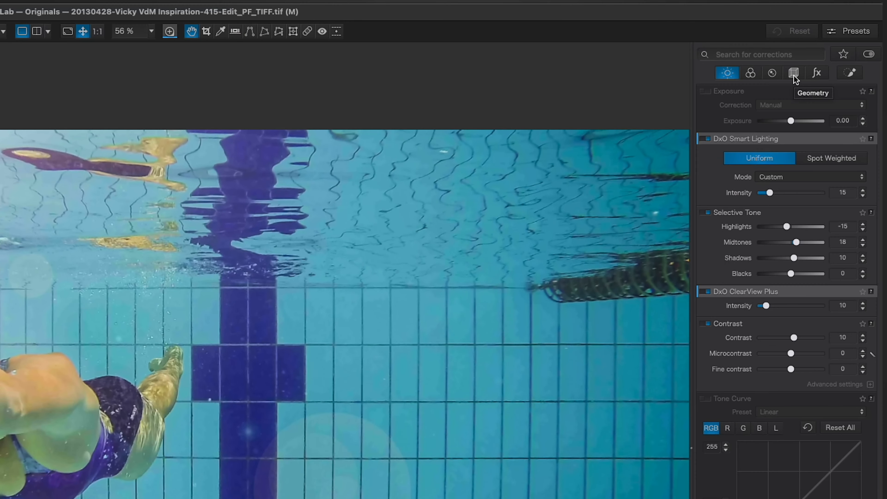
pyautogui.click(794, 76)
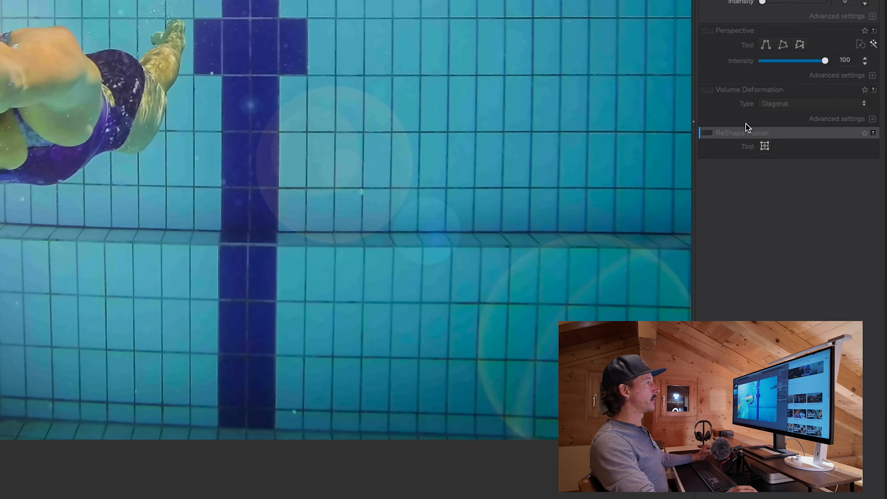
# Enable the ReShape Fusion correction and activate its grid tool on the photo
pyautogui.moveTo(738, 458)
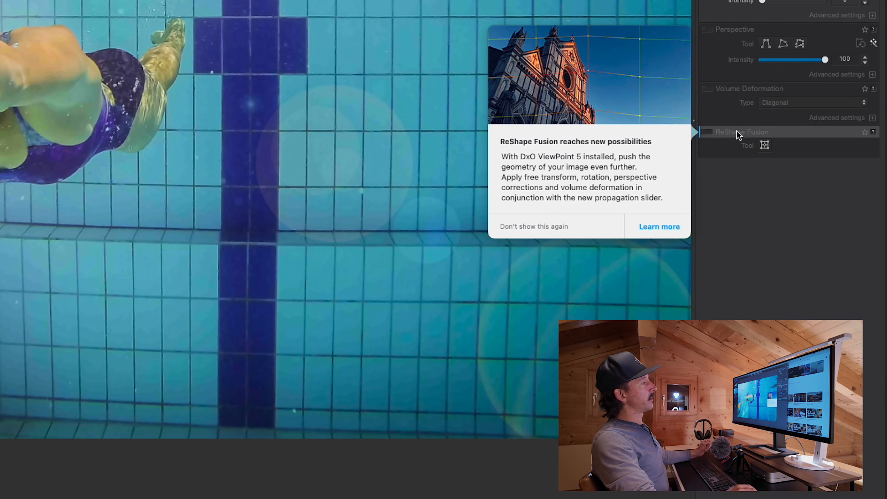
pyautogui.click(709, 134)
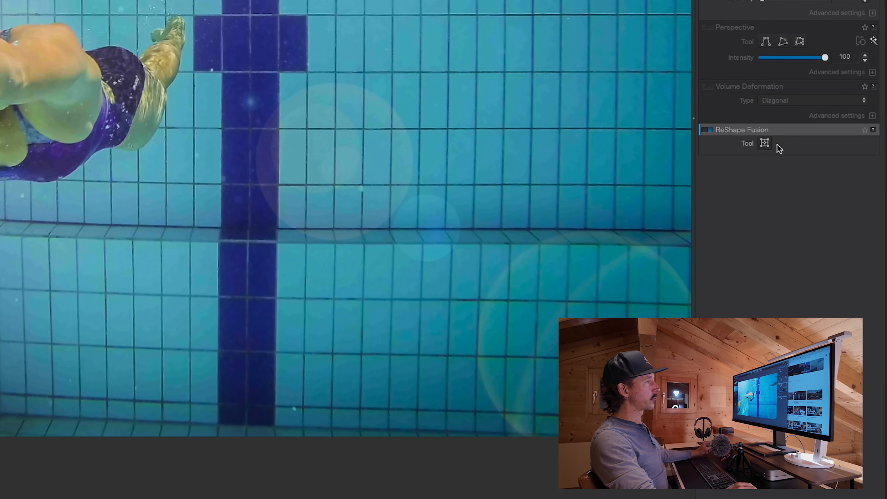
pyautogui.click(765, 144)
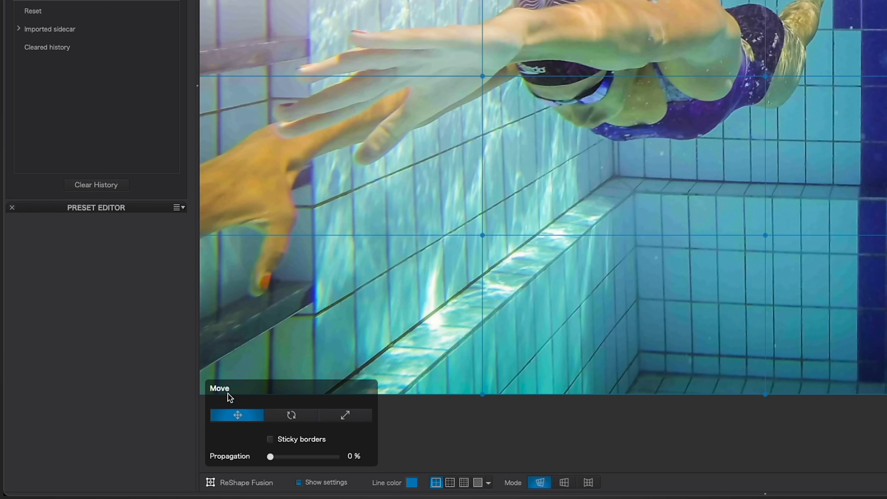
# Look through the Rotate and Scale options of ReShape Fusion and return to Move
pyautogui.click(284, 417)
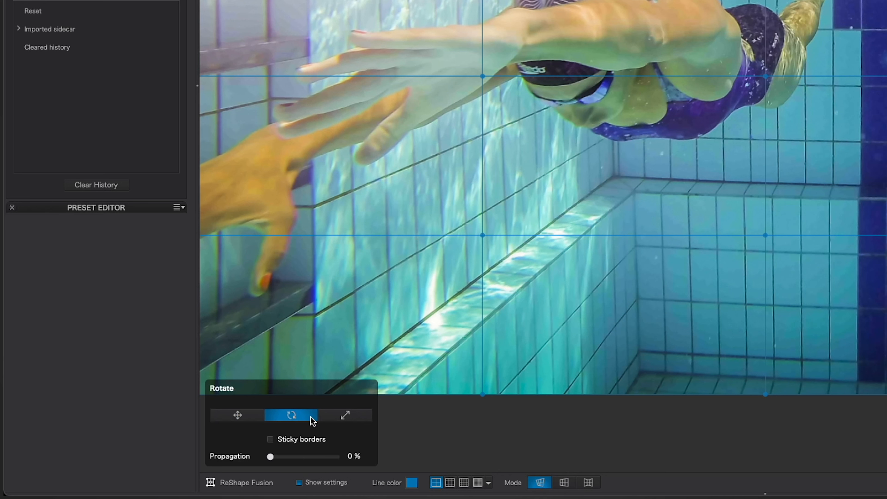
pyautogui.click(344, 418)
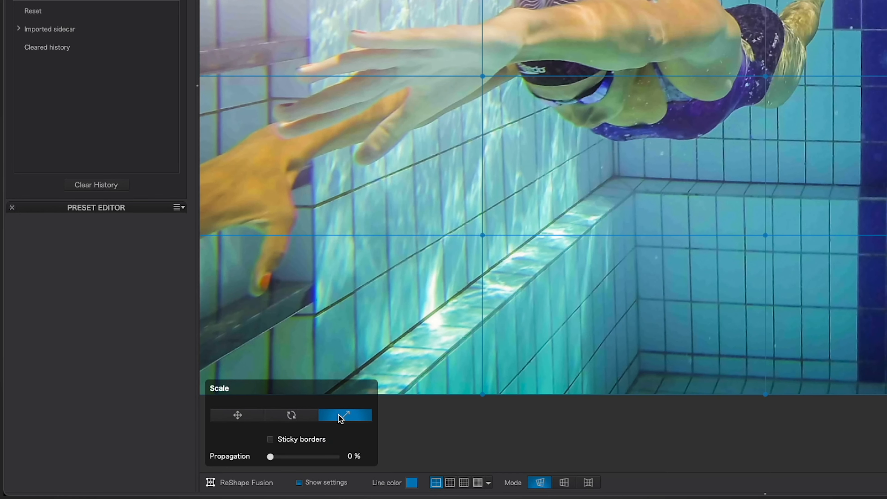
pyautogui.click(250, 420)
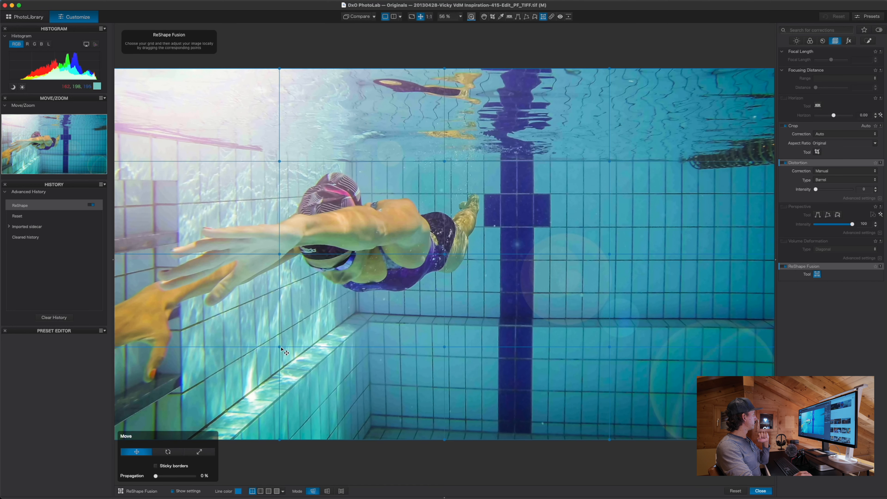
# Try moving the lower-left interior grid point slightly up and outward, and undo the move
pyautogui.moveTo(280, 347)
pyautogui.mouseDown()
pyautogui.moveTo(300, 344)
pyautogui.moveTo(267, 341)
pyautogui.mouseUp()
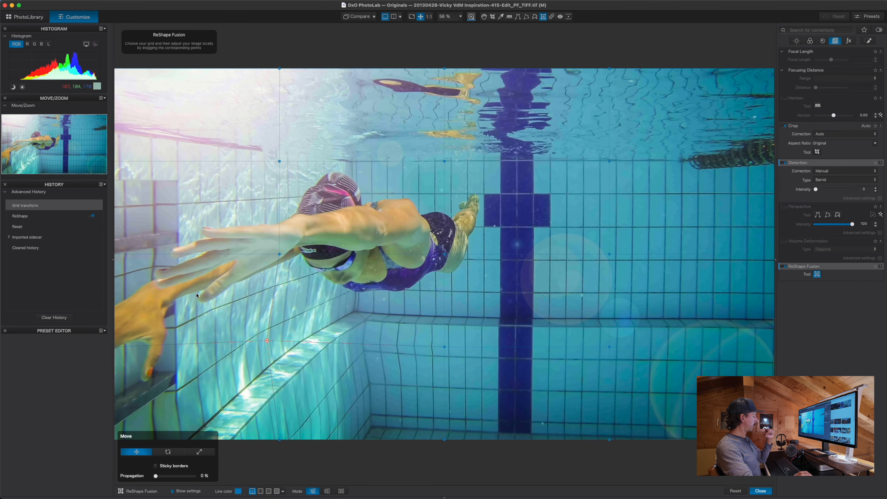
pyautogui.press('super+minus')
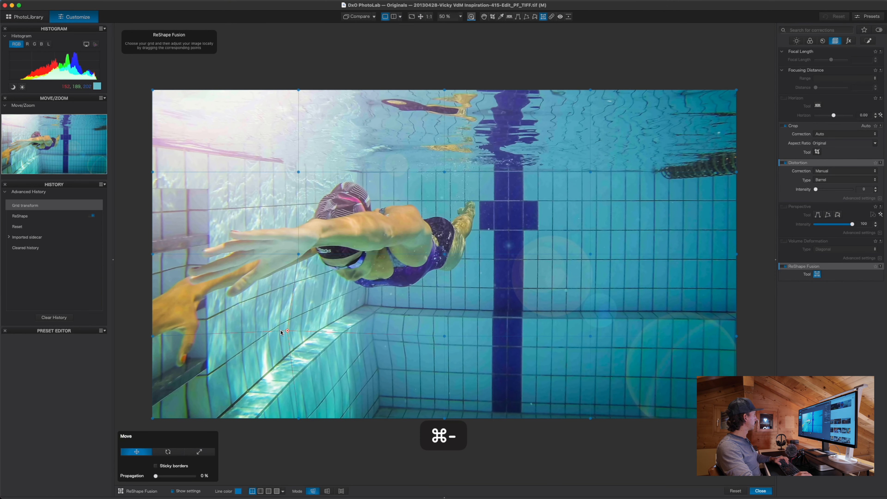
pyautogui.press('super+z')
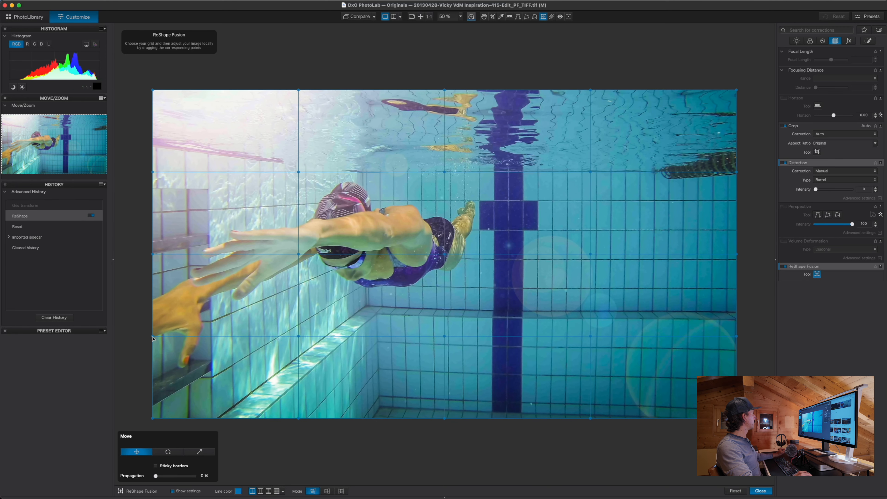
# Move the lower grid point on the photo's left edge inward, test Sticky borders on and off, and undo the last change
pyautogui.moveTo(153, 338); pyautogui.dragTo(159, 337)
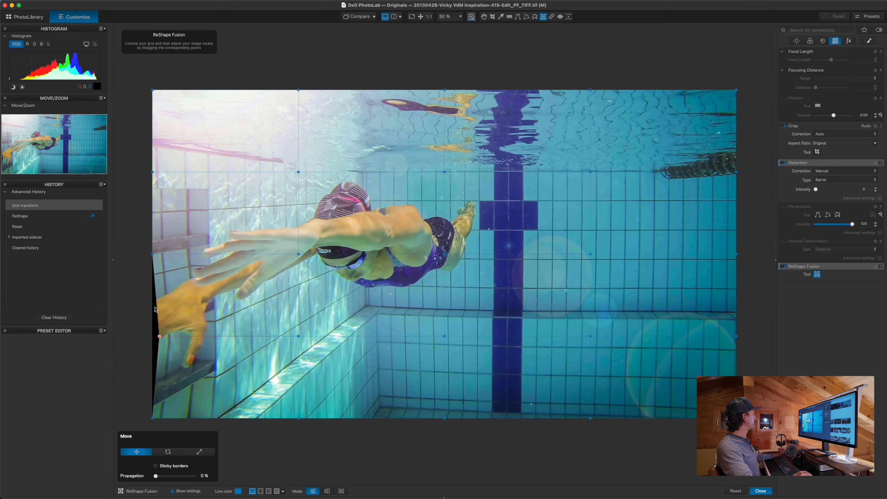
pyautogui.click(155, 466)
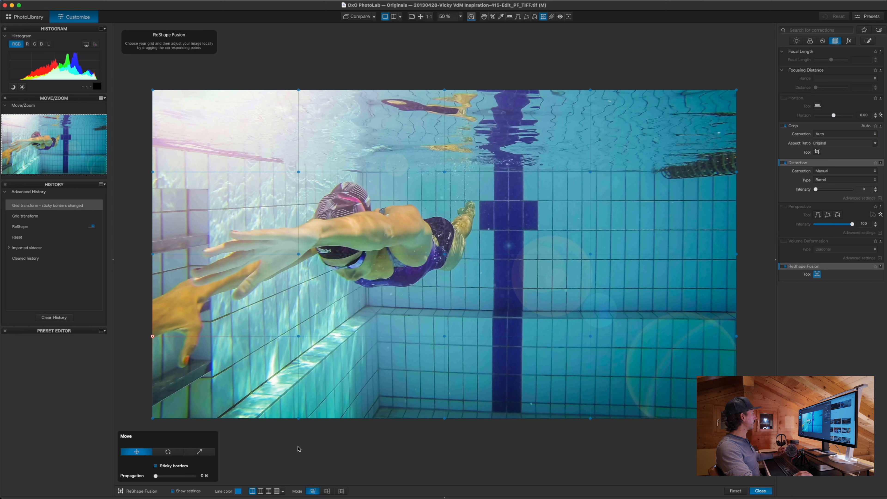
pyautogui.click(155, 466)
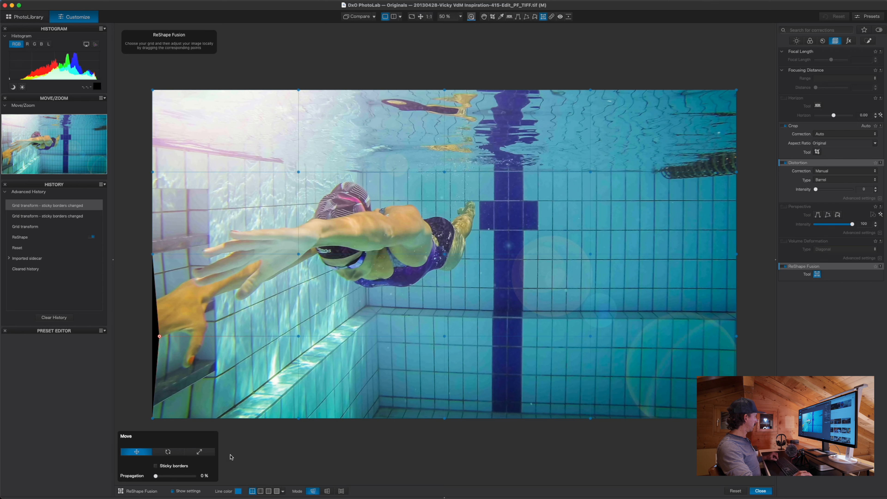
pyautogui.press('super+z')
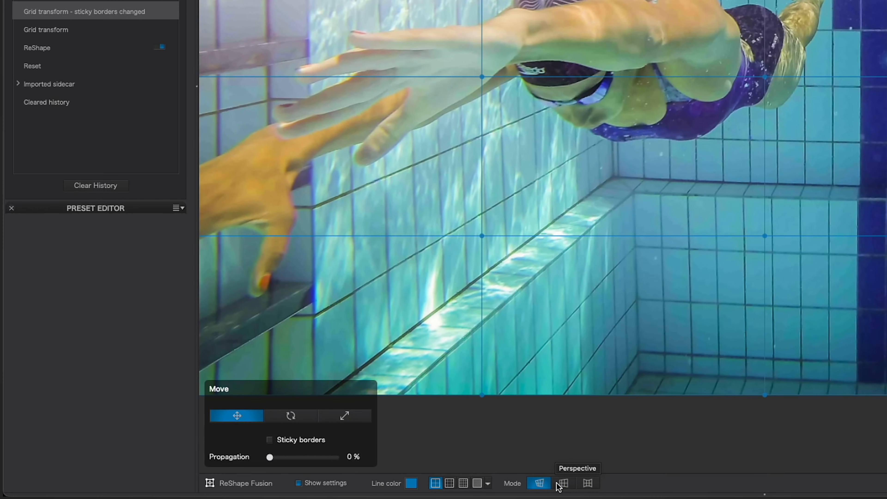
# Examine the Perspective mode of ReShape Fusion with its Horizon, Force parallel and 8 points options
pyautogui.click(559, 485)
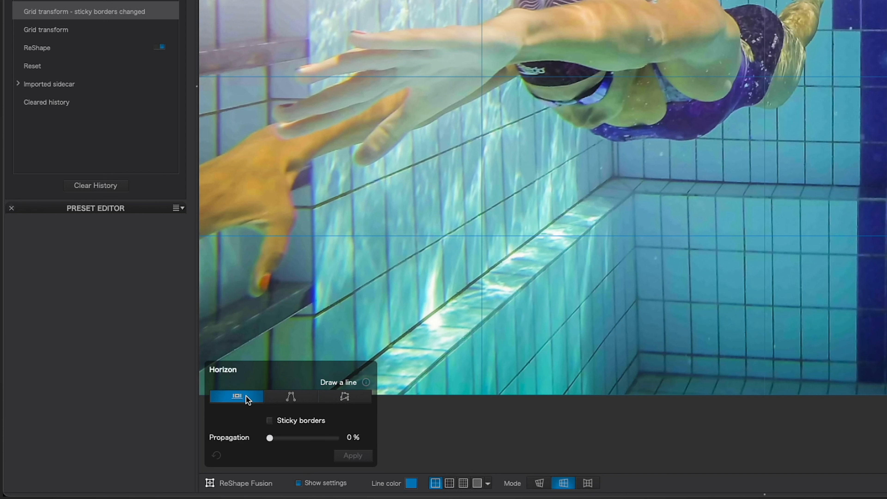
pyautogui.click(292, 401)
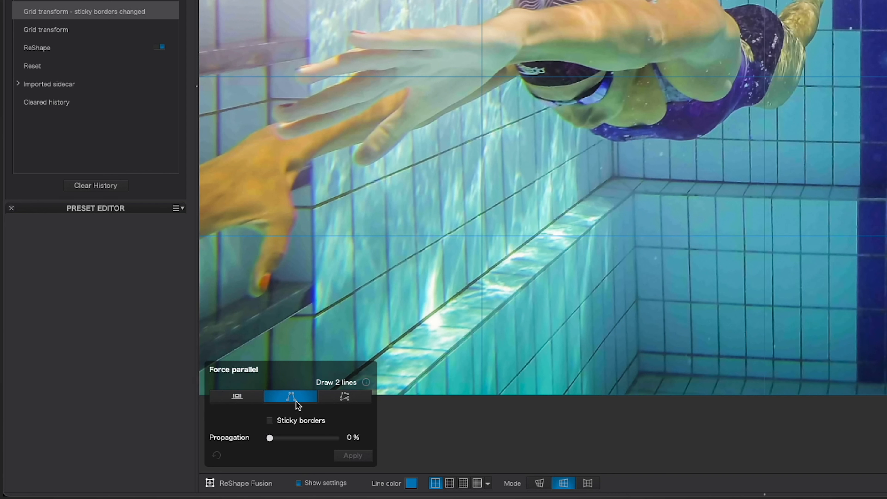
pyautogui.click(331, 401)
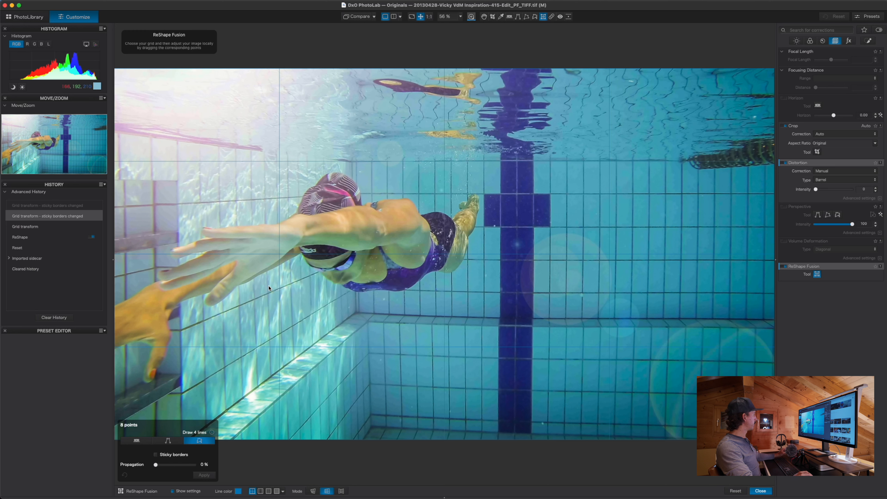
# Examine the Horizontal/Vertical and Diagonal volume deformation options and return to the Move mode
pyautogui.click(341, 491)
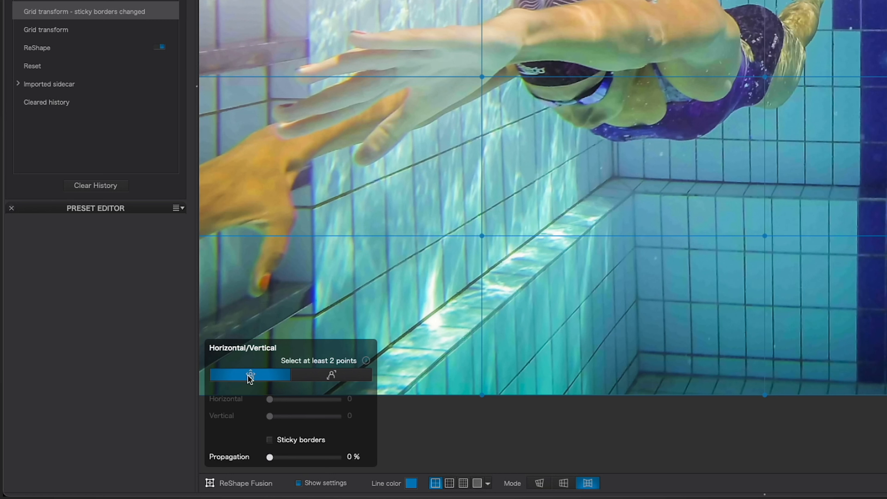
pyautogui.click(324, 378)
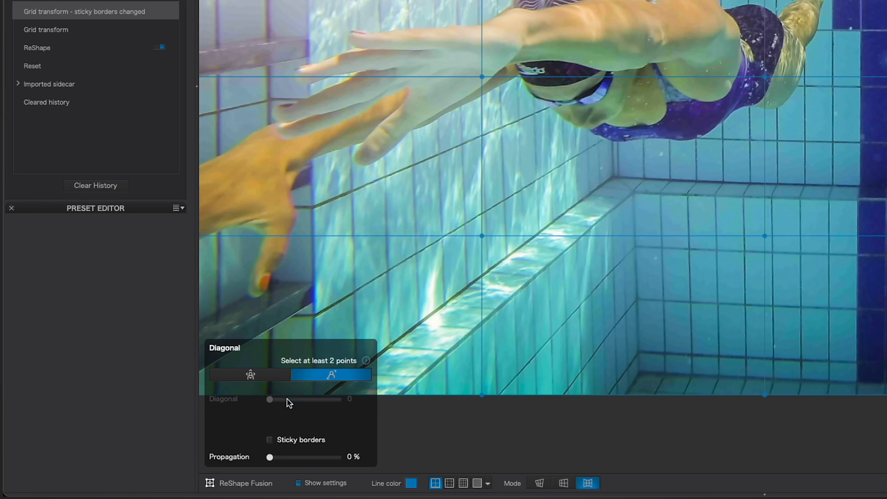
pyautogui.click(264, 379)
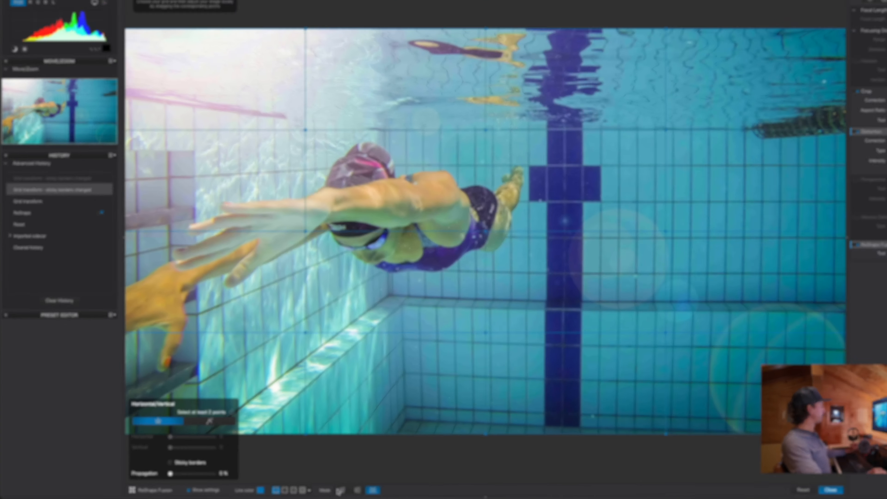
pyautogui.click(540, 484)
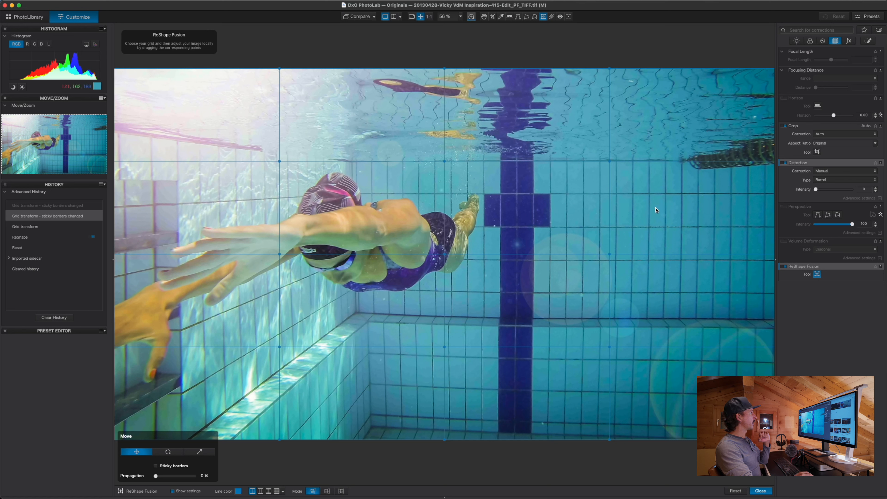
# Try the denser ReShape Fusion grid sizes and settle on the second-finest grid
pyautogui.click(261, 491)
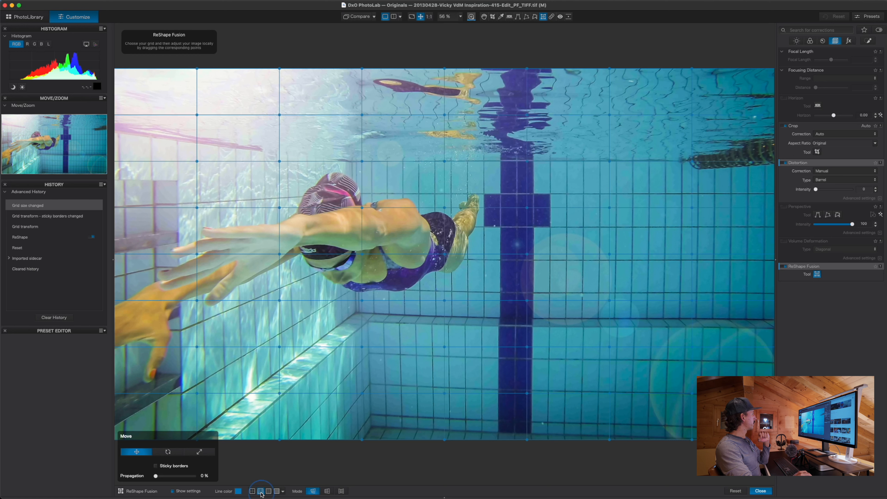
pyautogui.click(269, 492)
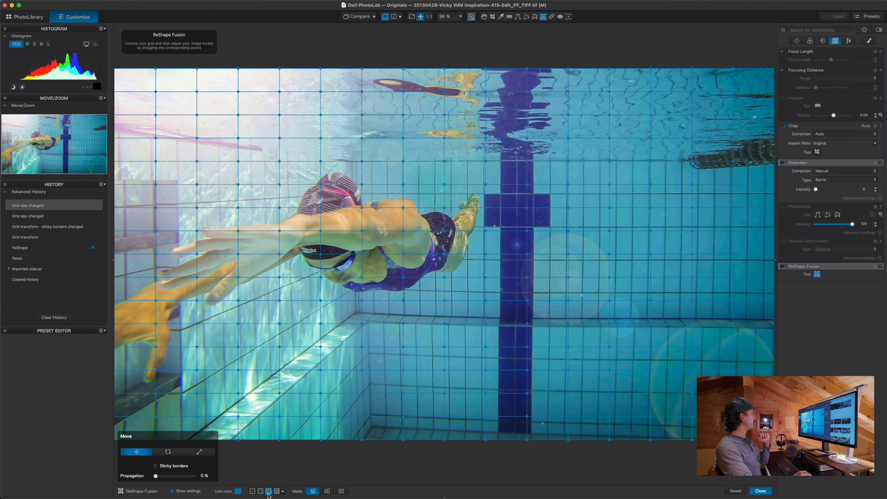
pyautogui.click(277, 491)
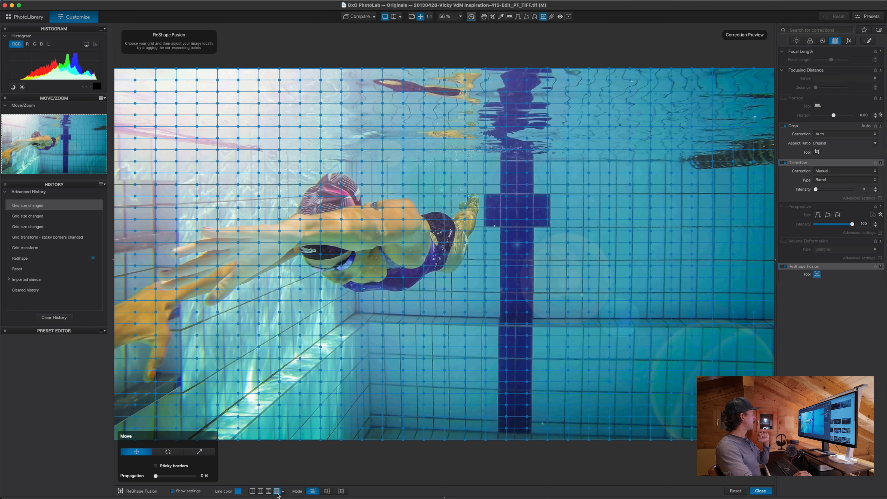
pyautogui.click(269, 491)
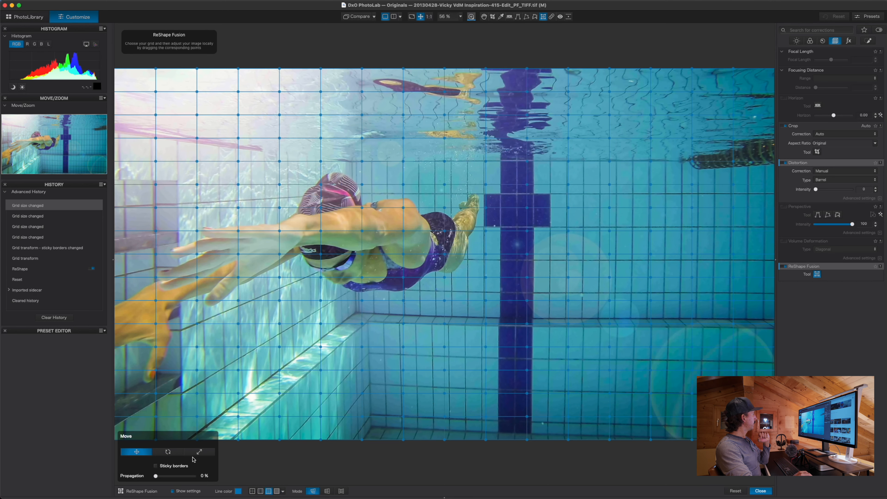
# Move the grid points covering the swimmer slightly upward, trying a Propagation of 21 % before setting it back to 0 %
pyautogui.moveTo(289, 172); pyautogui.dragTo(452, 314)
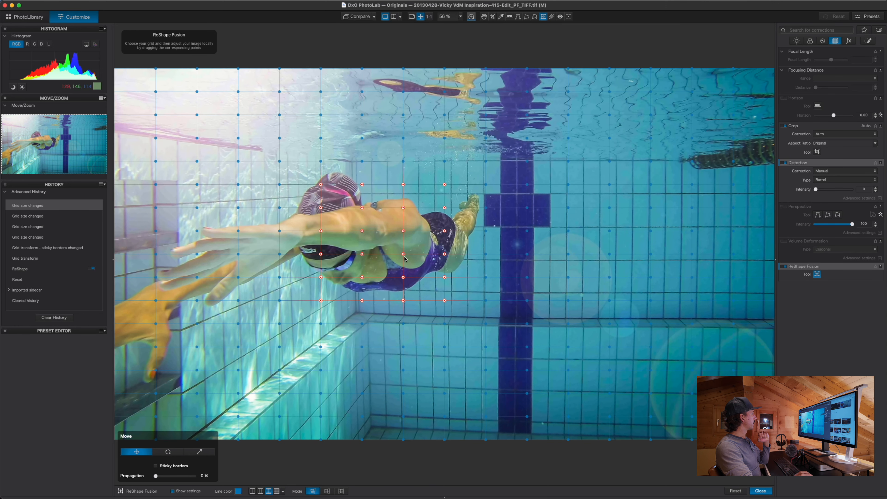
pyautogui.moveTo(404, 255); pyautogui.dragTo(406, 237)
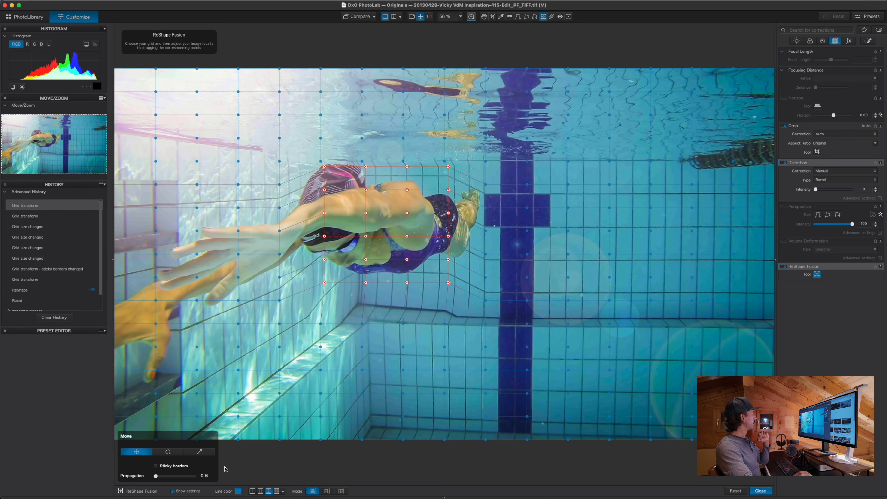
pyautogui.moveTo(157, 478); pyautogui.dragTo(166, 478)
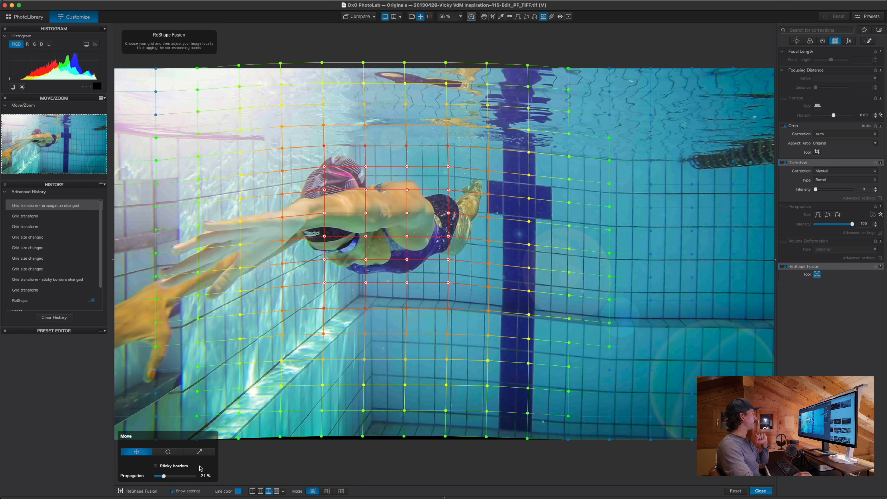
pyautogui.moveTo(165, 478); pyautogui.dragTo(155, 478)
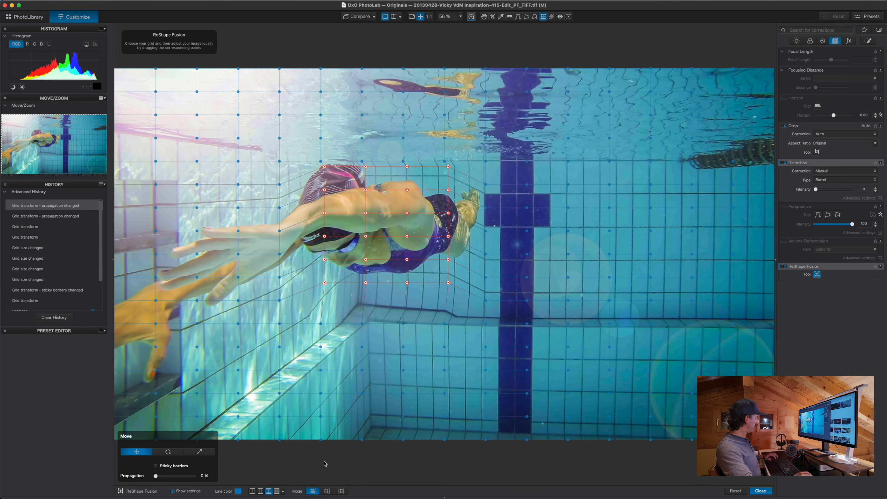
# Undo the propagation changes and the swimmer's upward move, and reset the ReShape Fusion tool
pyautogui.press('super+z')
pyautogui.press('super+z')
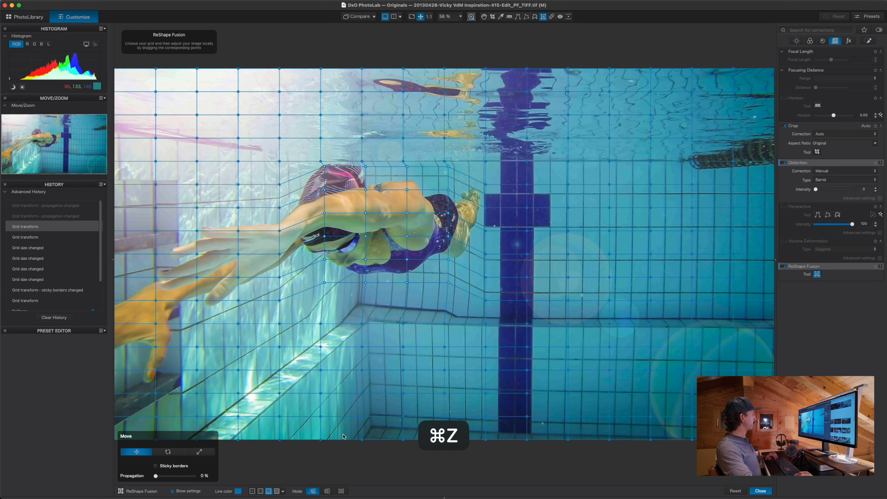
pyautogui.press('super+z')
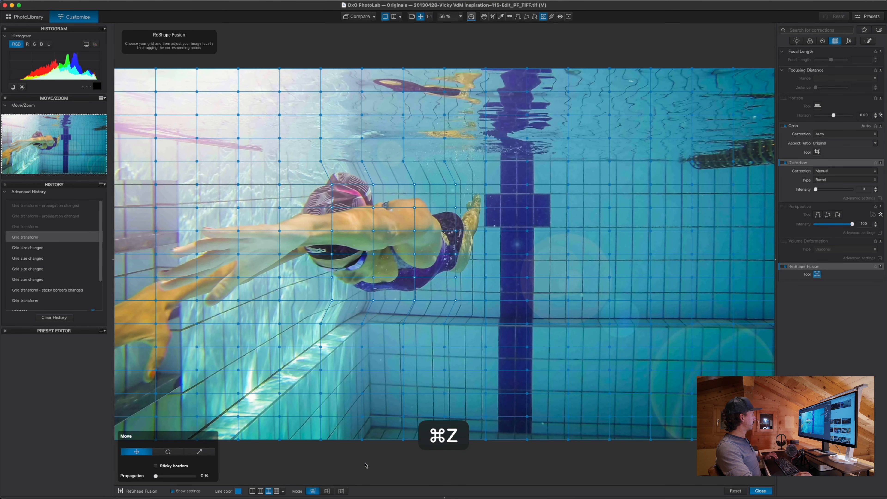
pyautogui.click(729, 486)
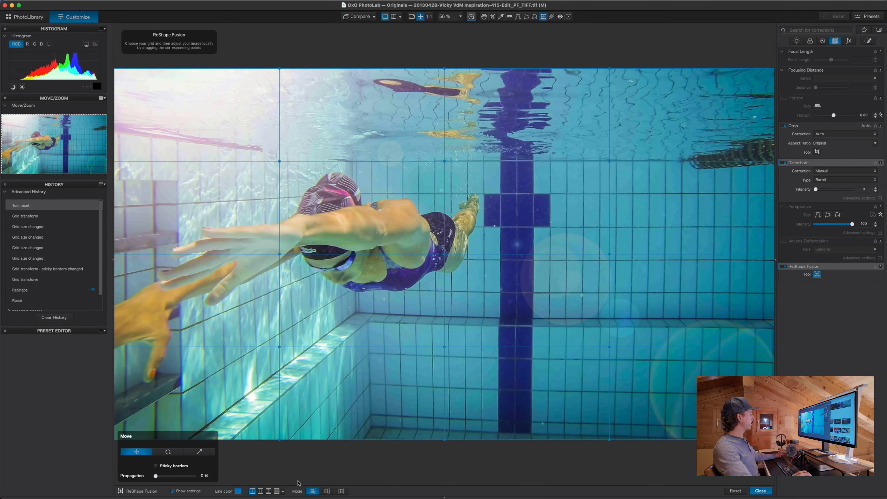
# Select the five leftmost columns of grid points on the swimmer photo, using the volume deformation mode with the second-finest grid
pyautogui.click(341, 492)
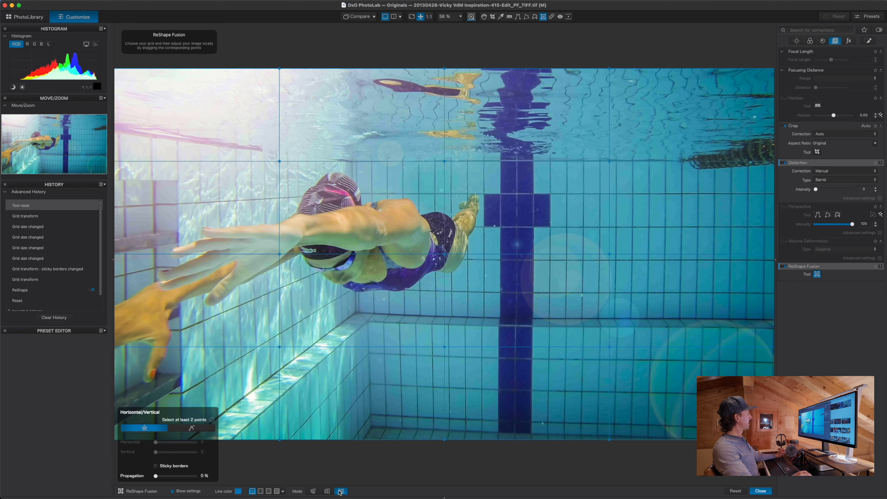
pyautogui.click(261, 492)
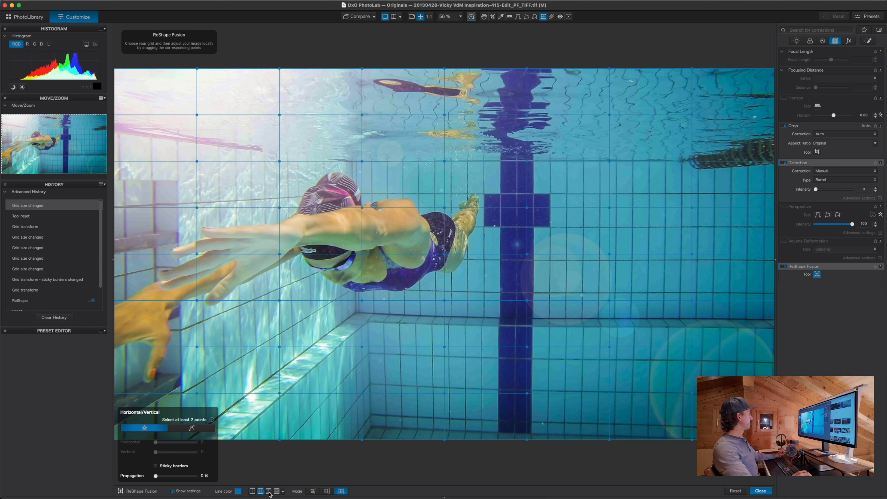
pyautogui.click(268, 492)
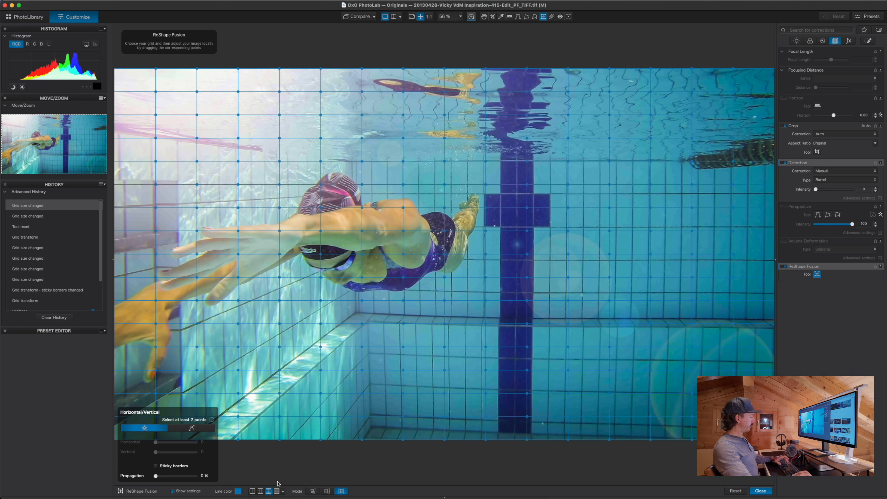
pyautogui.press('super+minus')
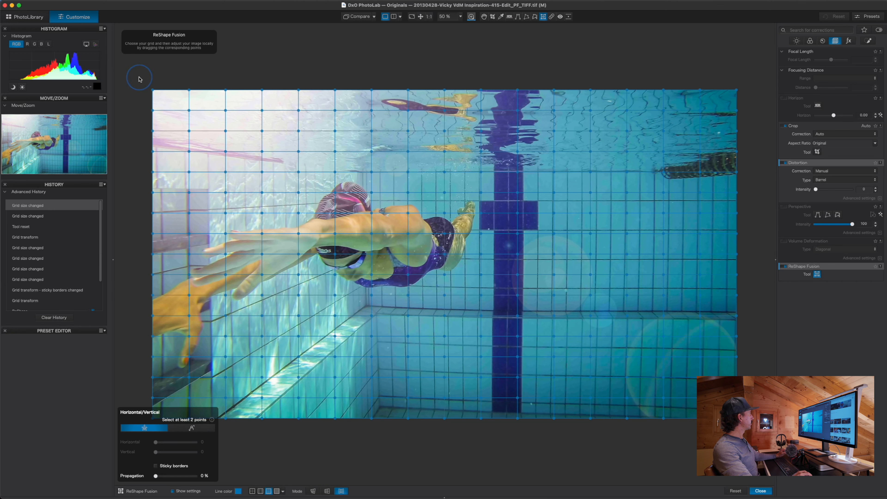
pyautogui.moveTo(139, 78); pyautogui.dragTo(322, 433)
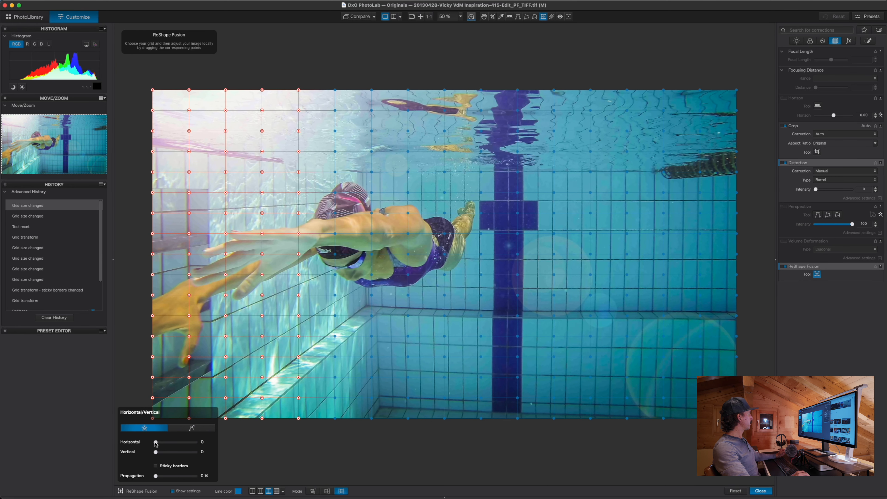
# Correct the selected points with Horizontal 51, Vertical 10, Sticky borders and a Propagation of 21 %, and finish ReShape Fusion
pyautogui.moveTo(156, 442); pyautogui.dragTo(166, 444)
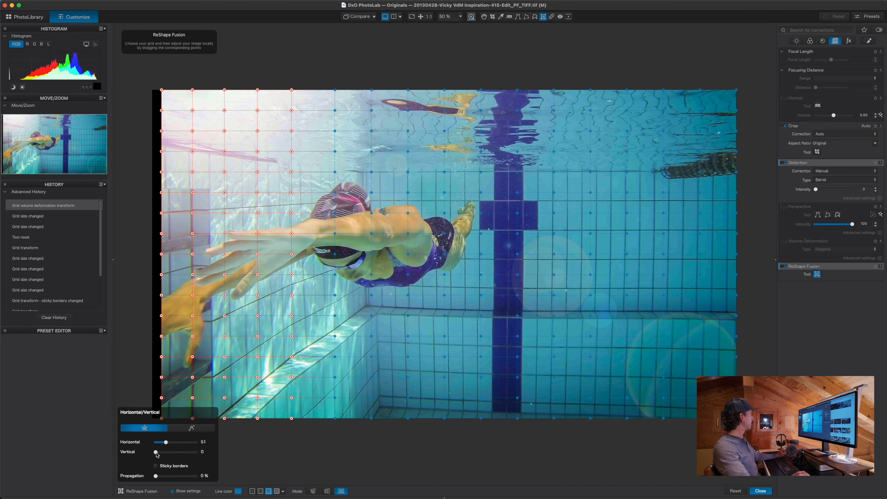
pyautogui.moveTo(156, 453); pyautogui.dragTo(158, 454)
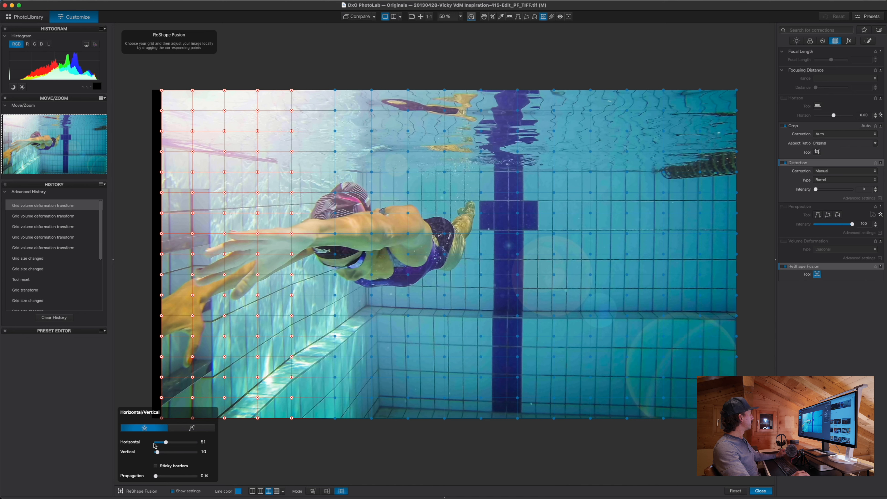
pyautogui.click(156, 467)
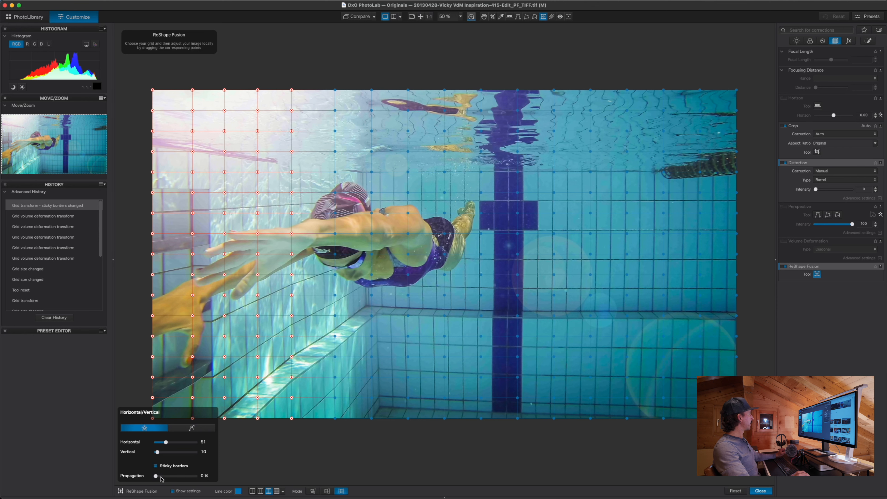
pyautogui.moveTo(157, 477); pyautogui.dragTo(165, 478)
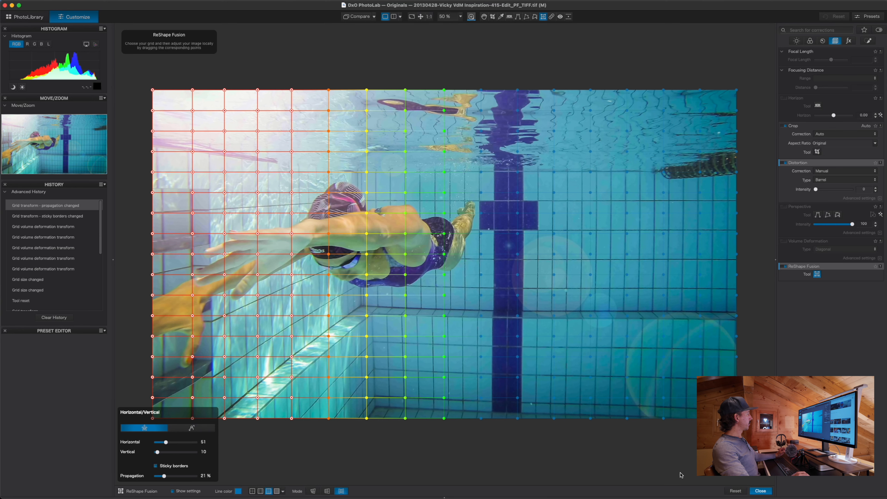
pyautogui.click(756, 491)
pyautogui.press('super+0')
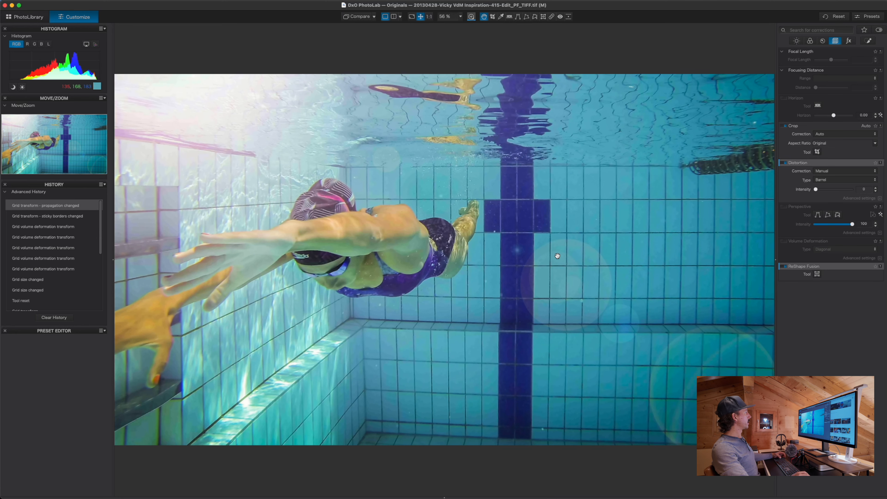
# Compare the corrected swimmer full-screen with the original, using No Corrections (without Geometry) as the reference
pyautogui.press('Tab')
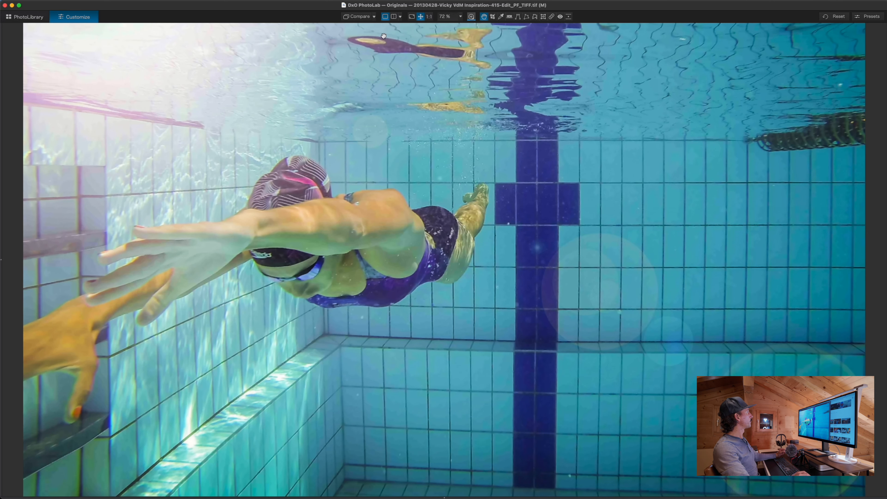
pyautogui.click(375, 17)
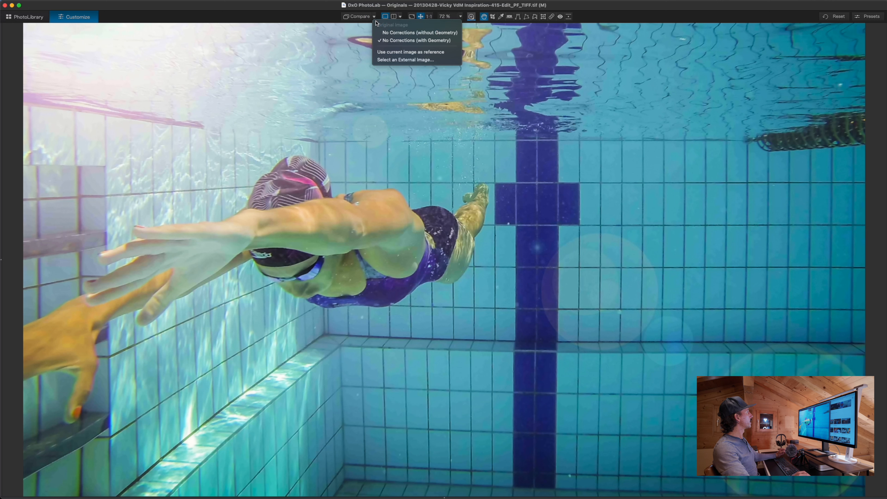
pyautogui.click(390, 33)
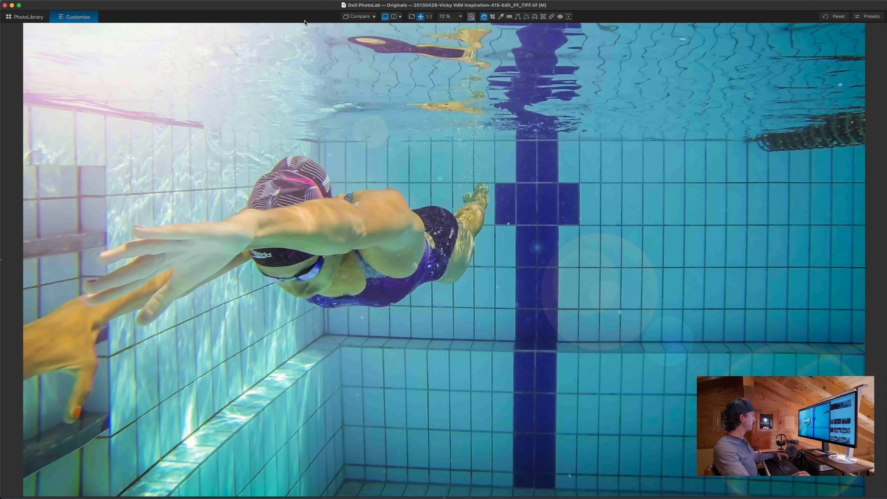
pyautogui.press('d')
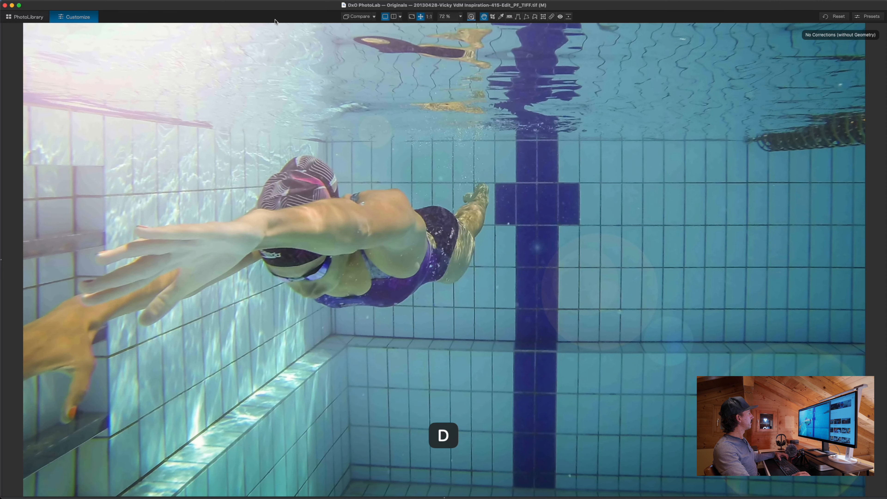
pyautogui.press('d')
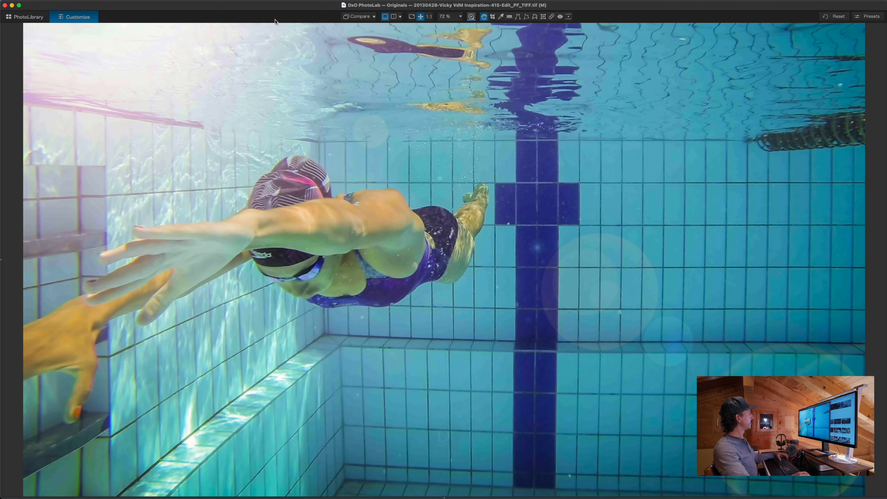
pyautogui.press('d')
pyautogui.press('d')
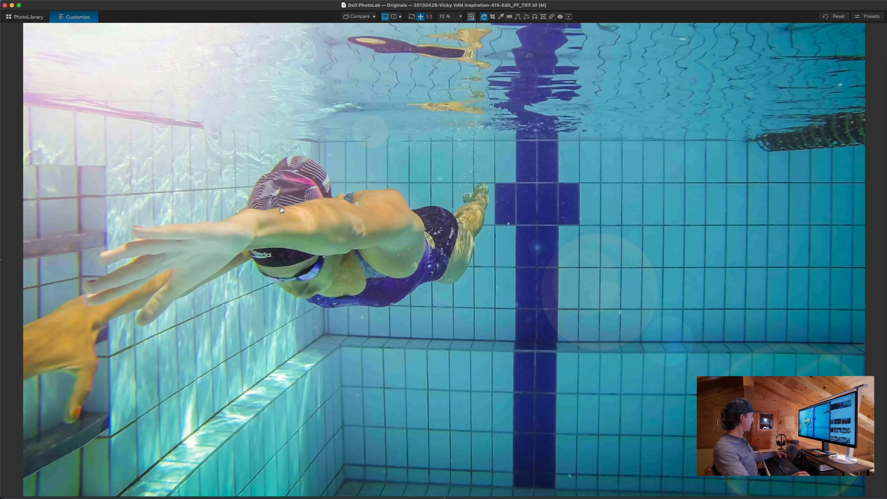
pyautogui.press('Tab')
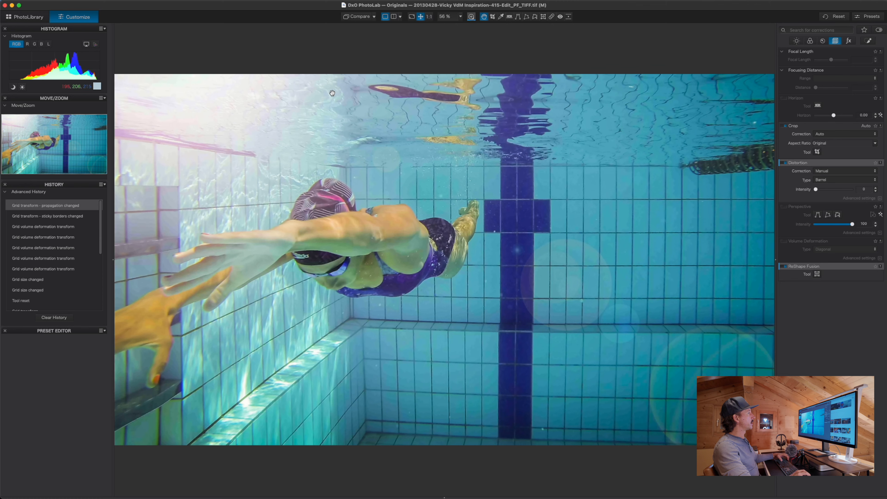
# Open the kitchen interior photo from the library for editing and compare it with its uncorrected version
pyautogui.click(18, 17)
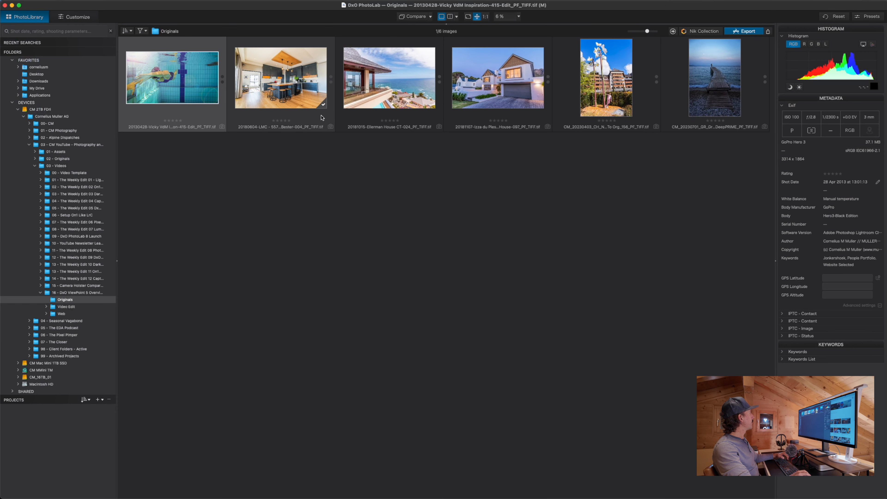
pyautogui.click(250, 86)
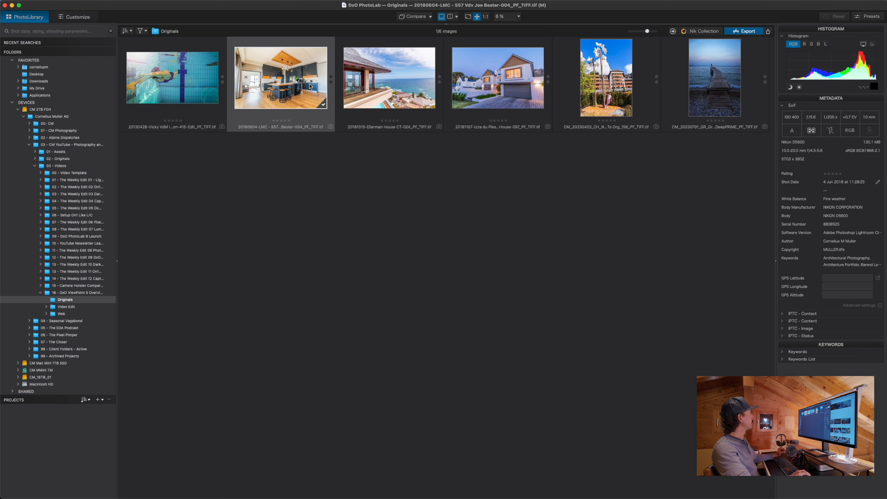
pyautogui.doubleClick(289, 86)
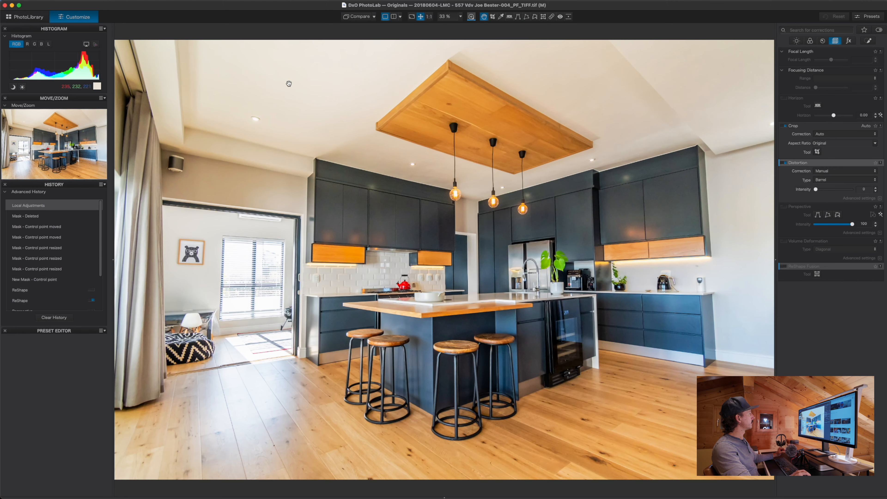
pyautogui.click(354, 20)
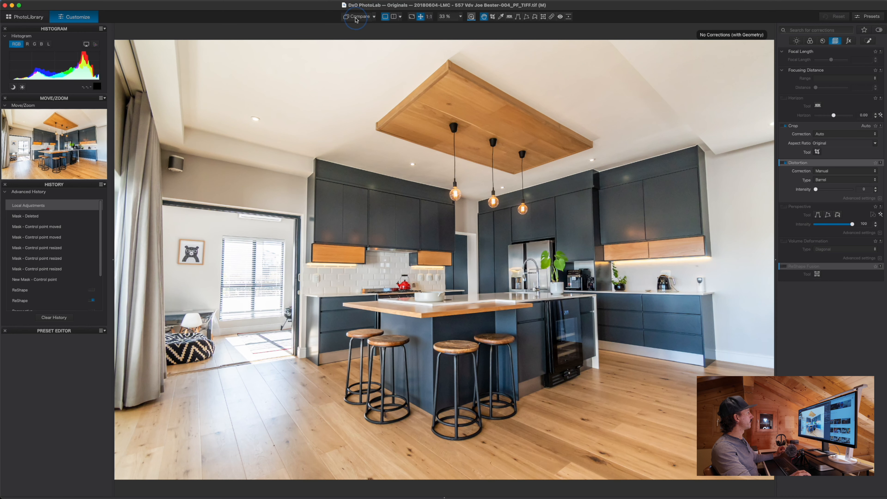
pyautogui.click(356, 20)
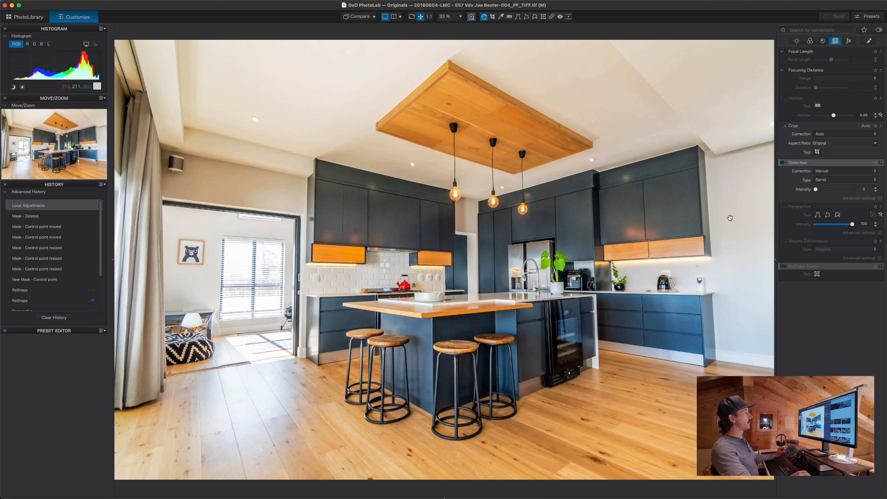
# Enable the automatic Perspective correction on the kitchen photo and set its Intensity to 74
pyautogui.moveTo(796, 269)
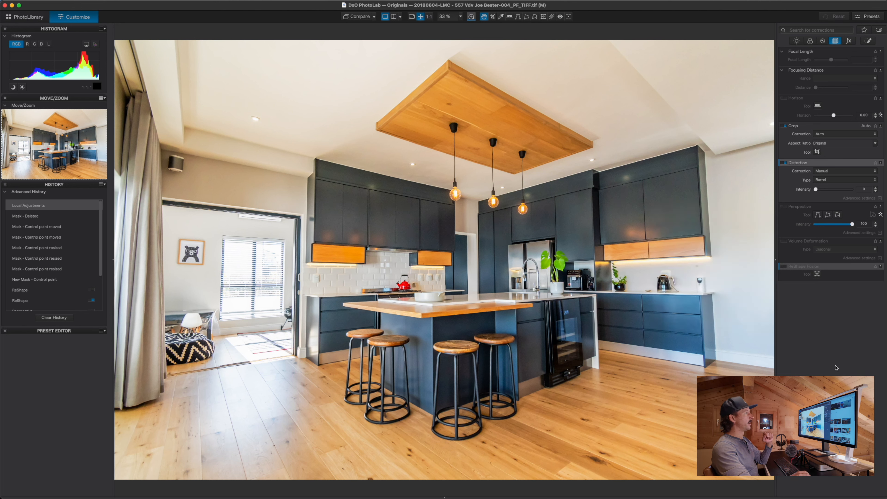
pyautogui.click(785, 207)
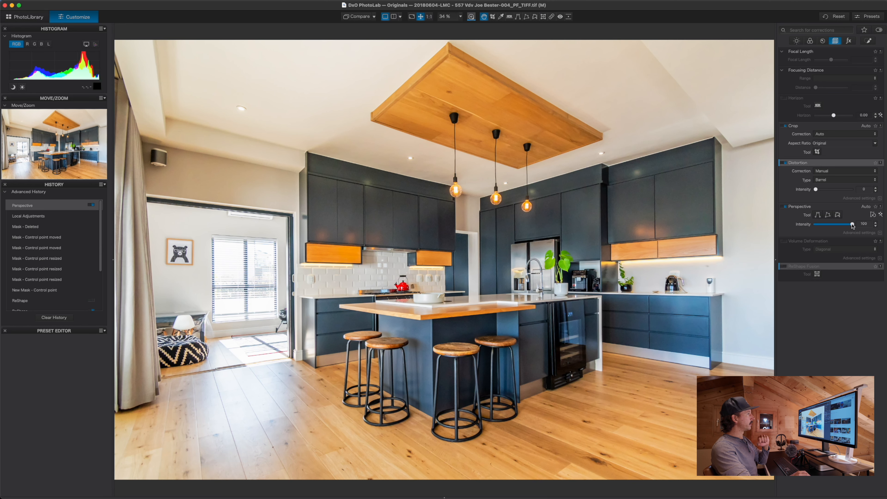
pyautogui.moveTo(852, 224)
pyautogui.mouseDown()
pyautogui.moveTo(836, 225)
pyautogui.moveTo(863, 227)
pyautogui.moveTo(845, 230)
pyautogui.mouseUp()
# Check the kitchen's walls, cabinets and ceiling lines against the grid overlay
pyautogui.press('g')
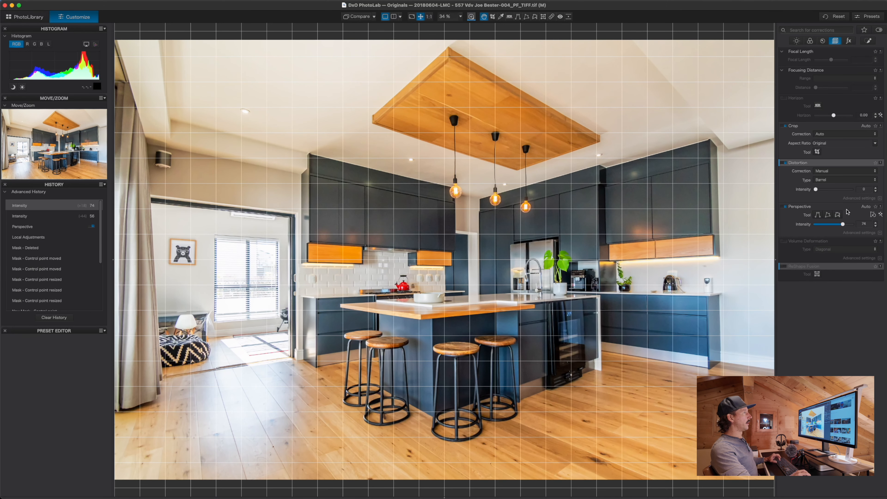
pyautogui.moveTo(865, 289)
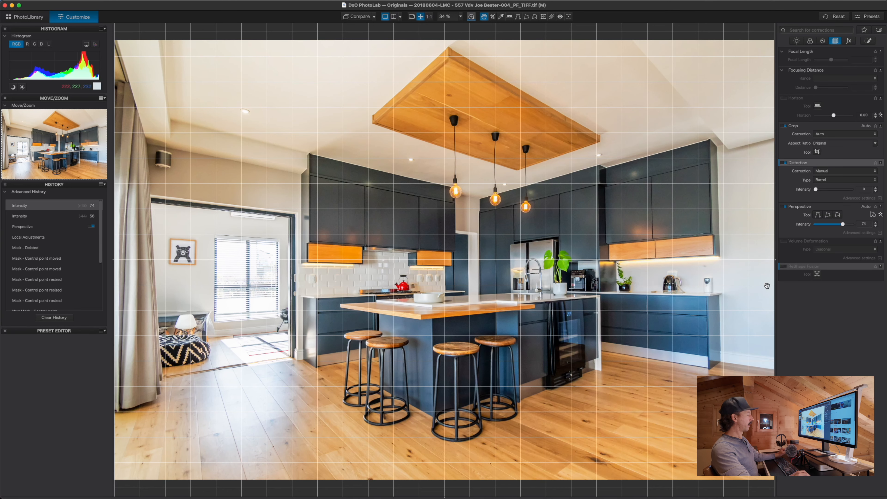
pyautogui.press('g')
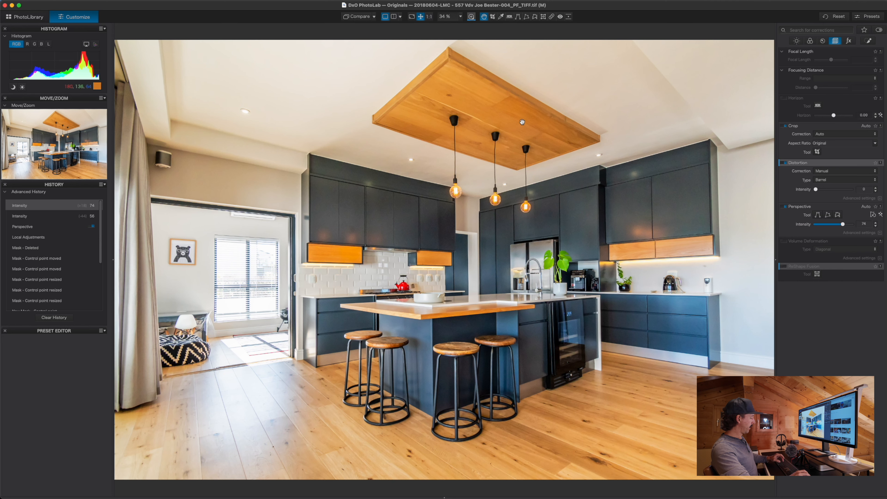
pyautogui.press('super+minus')
pyautogui.moveTo(810, 161)
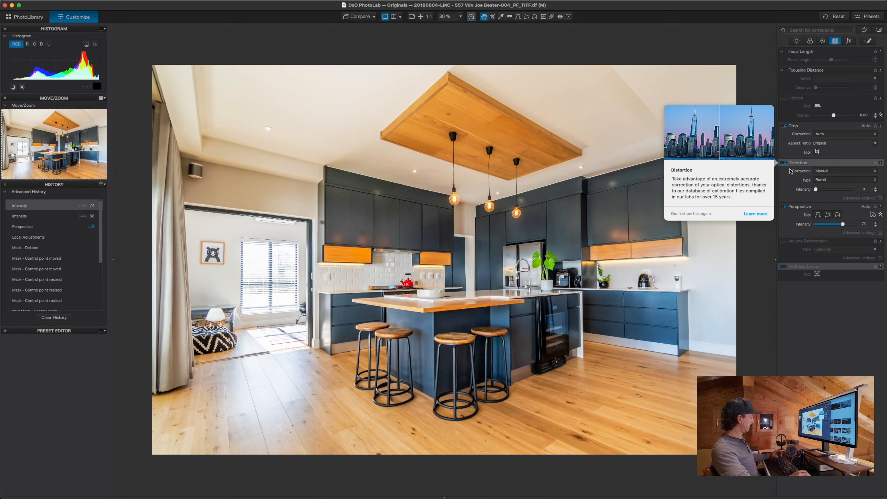
pyautogui.press('g')
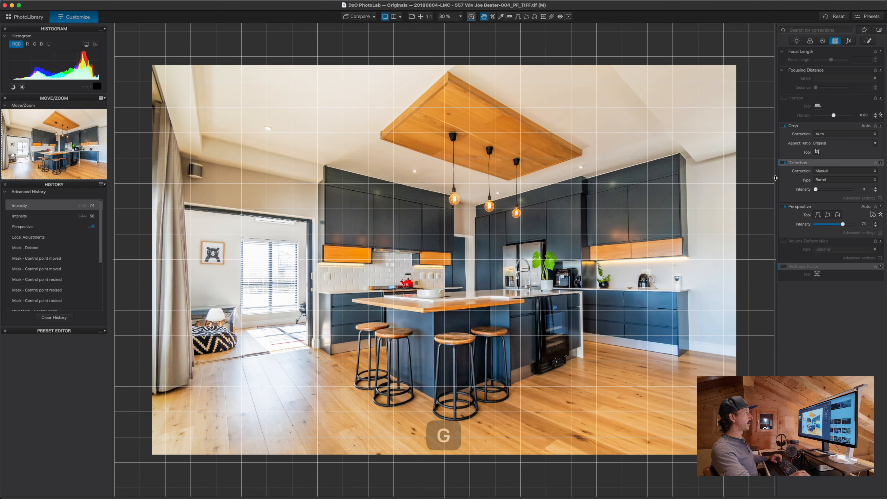
pyautogui.press('g')
# Enable ReShape Fusion on the kitchen photo and set it up in Move mode with the second-finest grid
pyautogui.click(784, 266)
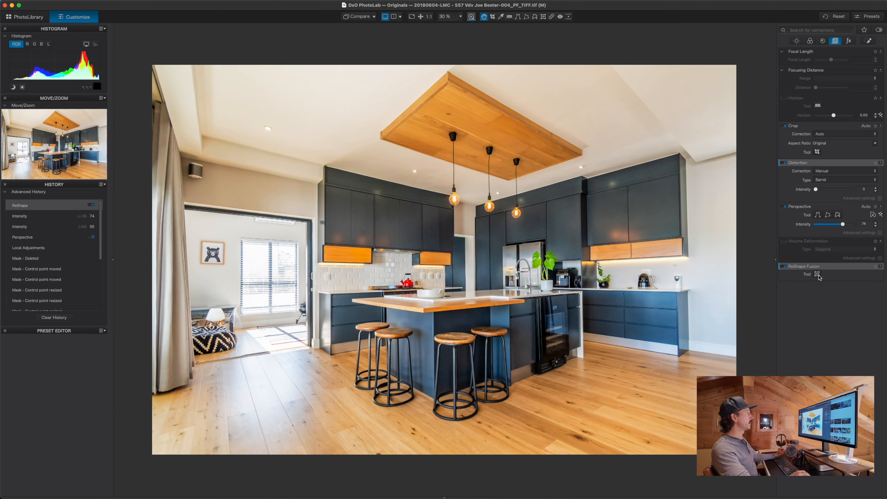
pyautogui.click(818, 274)
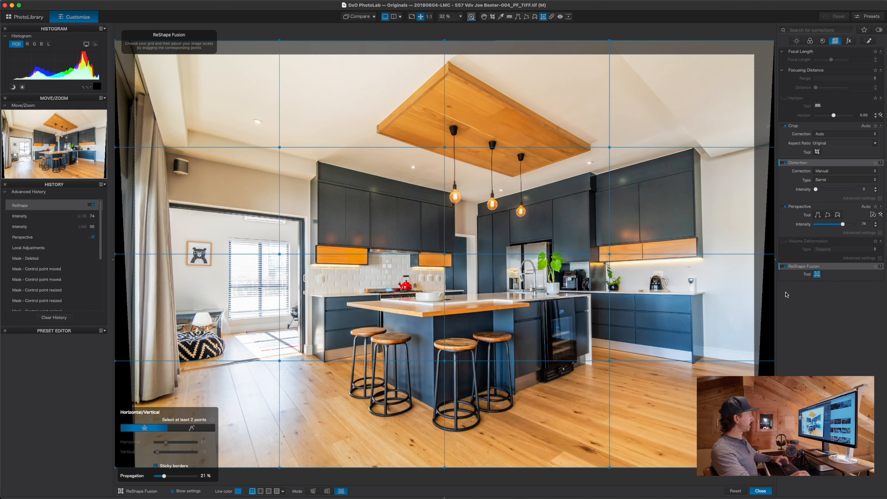
pyautogui.press('super+minus')
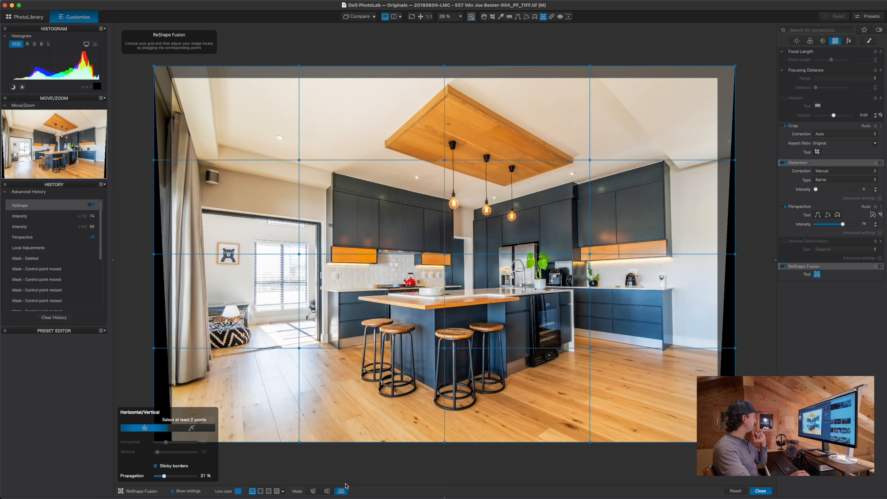
pyautogui.click(313, 491)
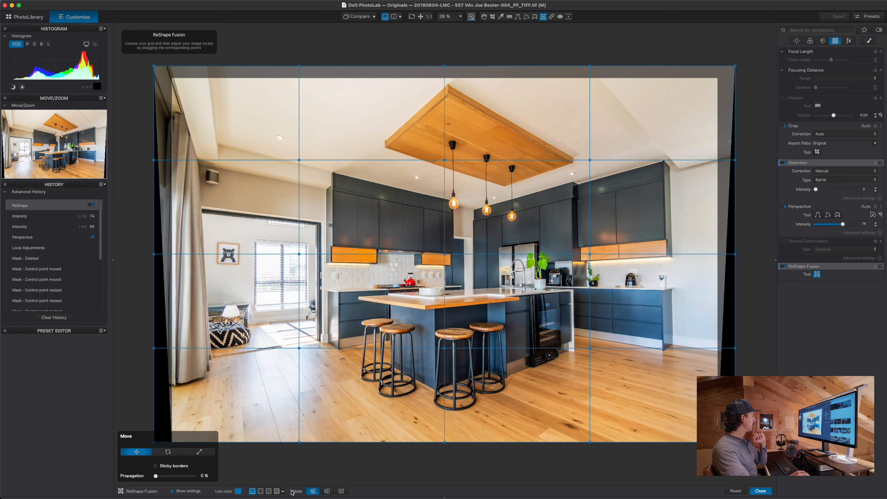
pyautogui.click(261, 491)
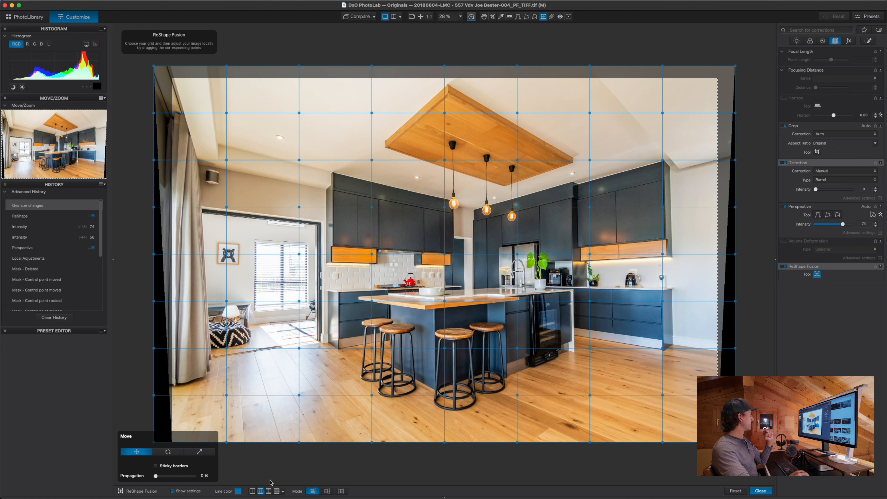
pyautogui.click(269, 491)
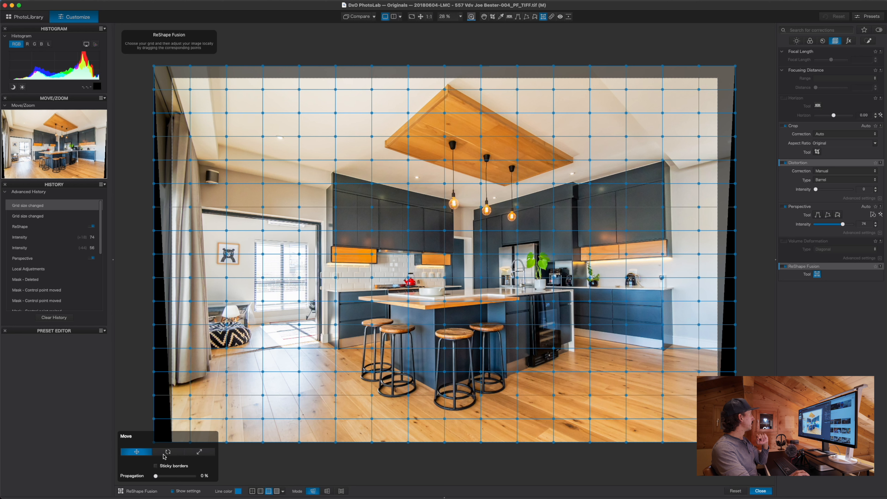
# Try lowering the grid points around the wooden ceiling panel slightly, with Sticky borders off and Propagation set to 19 %
pyautogui.moveTo(353, 58); pyautogui.dragTo(606, 189)
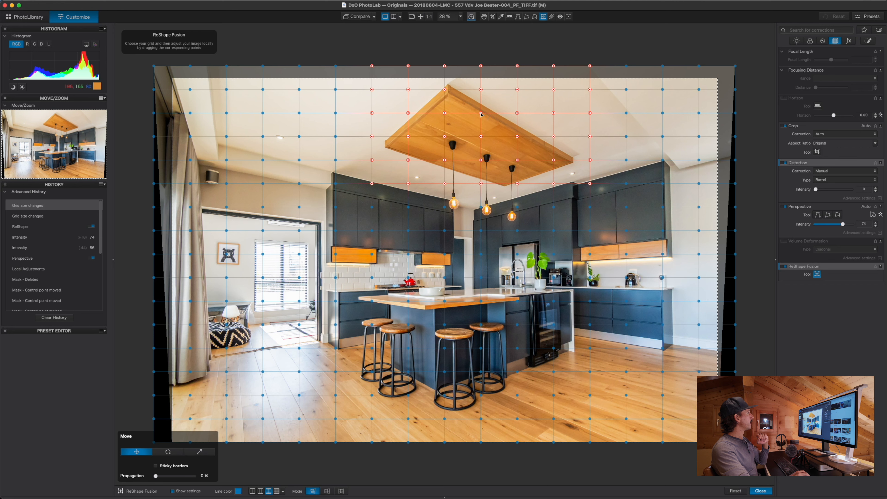
pyautogui.moveTo(481, 113); pyautogui.dragTo(482, 121)
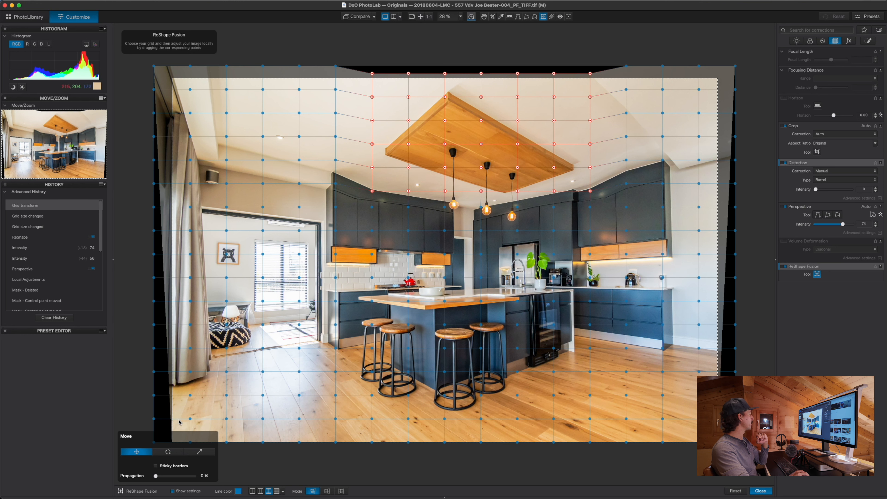
pyautogui.click(155, 466)
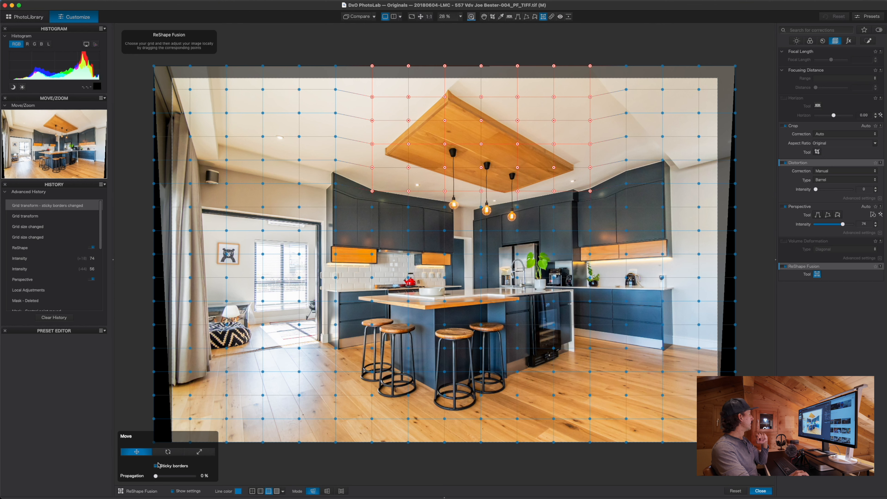
pyautogui.click(156, 466)
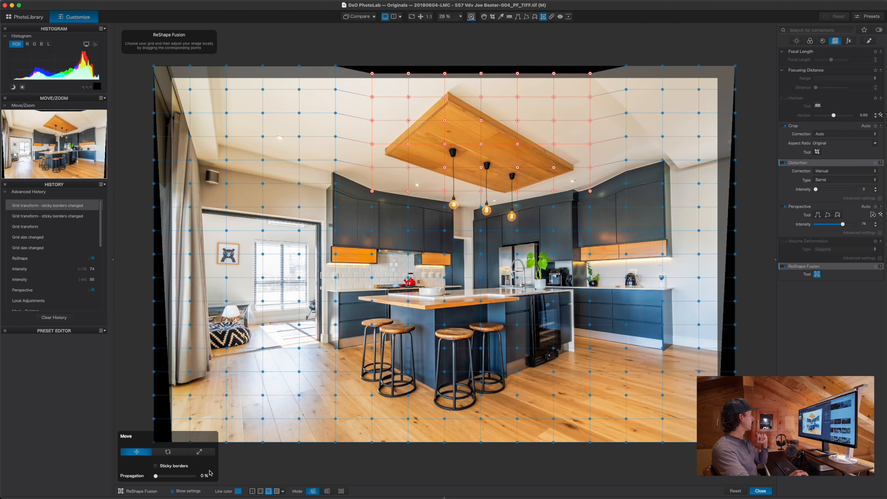
pyautogui.moveTo(156, 478); pyautogui.dragTo(164, 478)
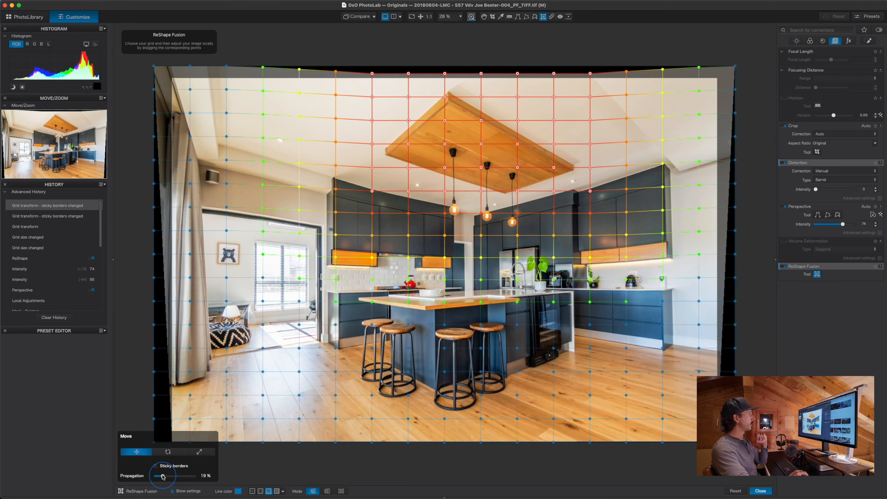
pyautogui.moveTo(163, 477); pyautogui.dragTo(164, 477)
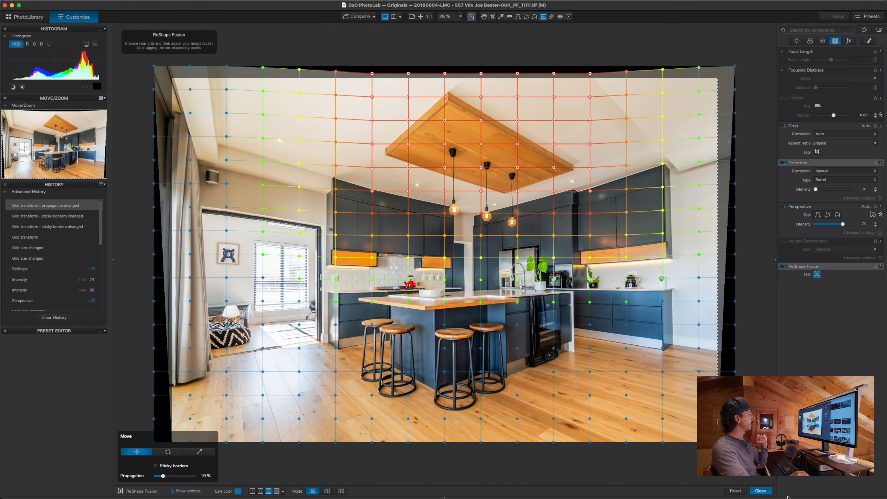
pyautogui.click(761, 491)
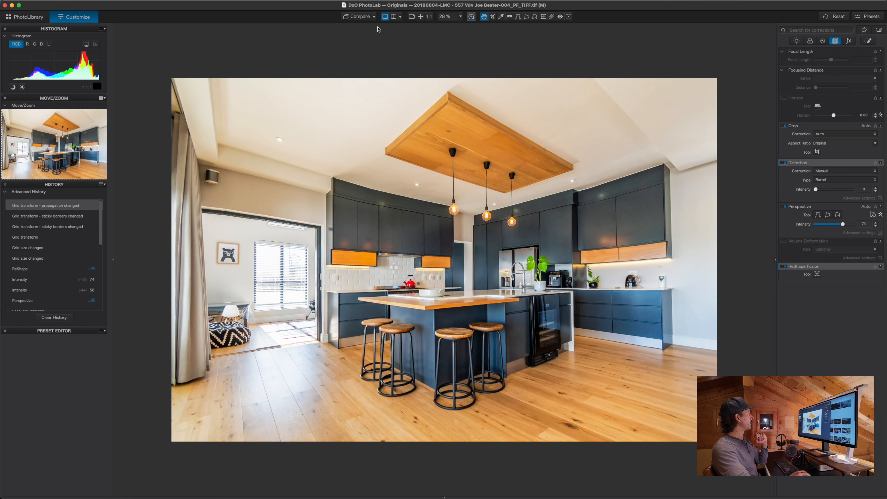
# Compare the reshaped kitchen photo with its earlier version
pyautogui.click(374, 16)
pyautogui.click(385, 32)
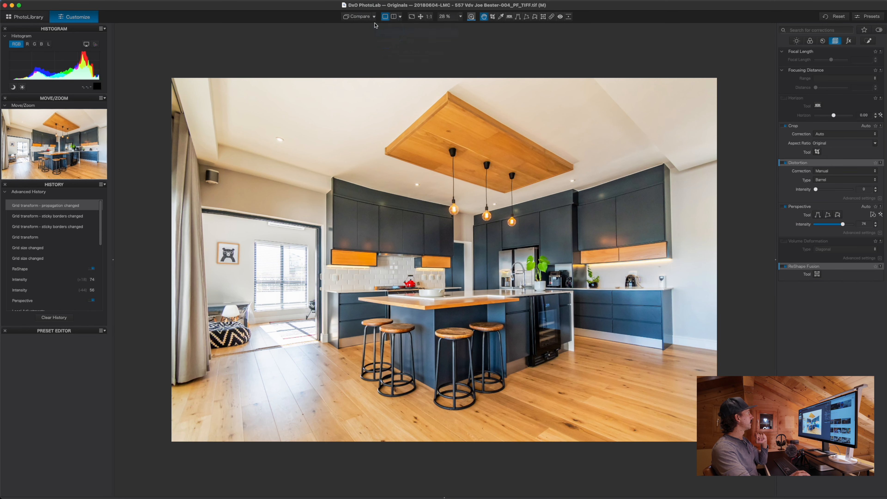
pyautogui.click(361, 18)
pyautogui.click(361, 18)
# Reset the ReShape Fusion adjustment on the kitchen photo and choose the eight-by-eight grid
pyautogui.click(817, 275)
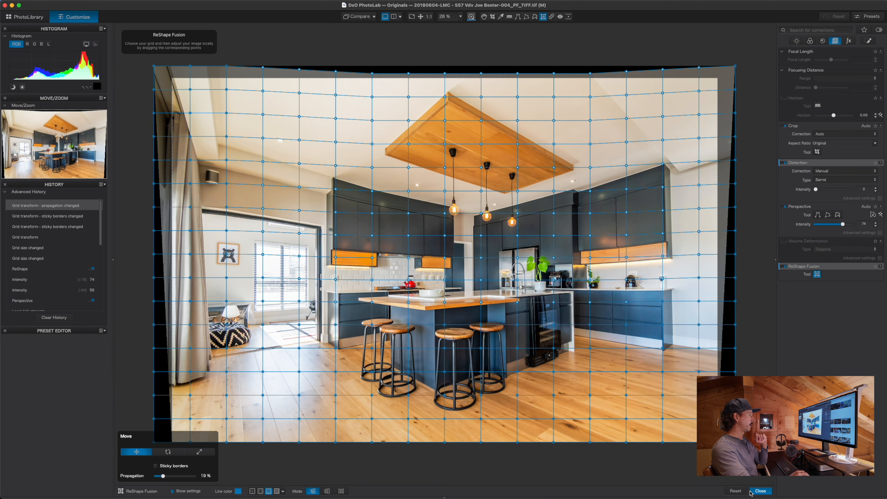
pyautogui.click(736, 491)
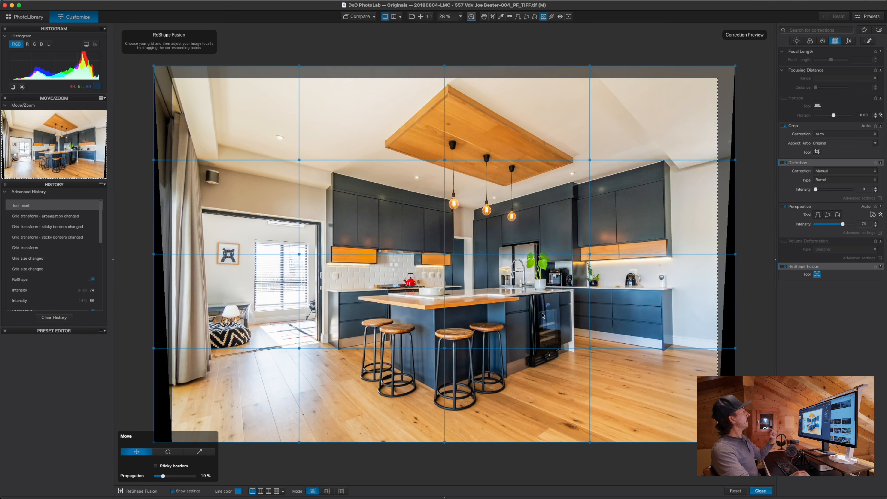
pyautogui.click(261, 491)
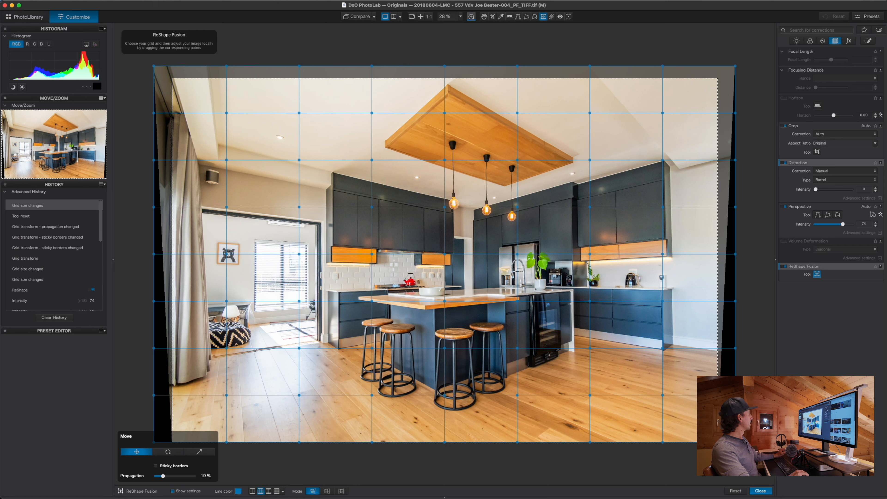
# Set Propagation to 0 % and lower the grid's top three rows of points slightly, checking Sticky borders on before leaving it off
pyautogui.moveTo(136, 61); pyautogui.dragTo(142, 79)
pyautogui.moveTo(163, 479); pyautogui.dragTo(156, 476)
pyautogui.moveTo(144, 60); pyautogui.dragTo(763, 189)
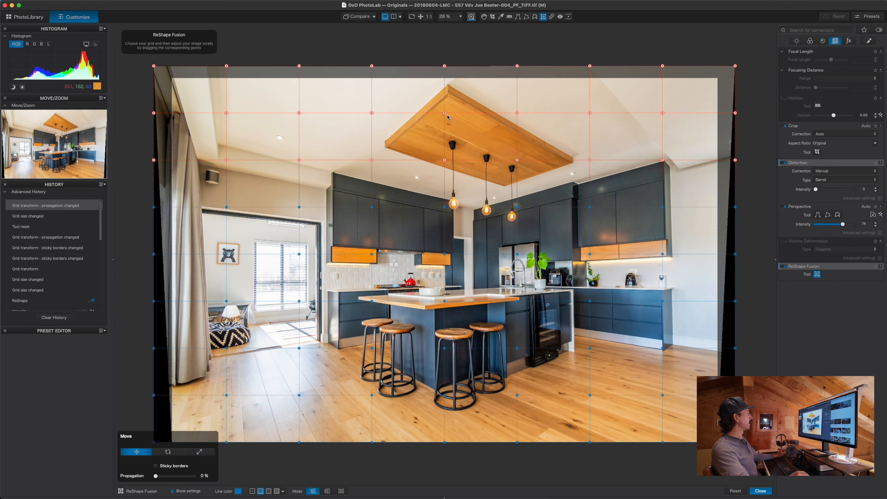
pyautogui.moveTo(445, 114); pyautogui.dragTo(445, 122)
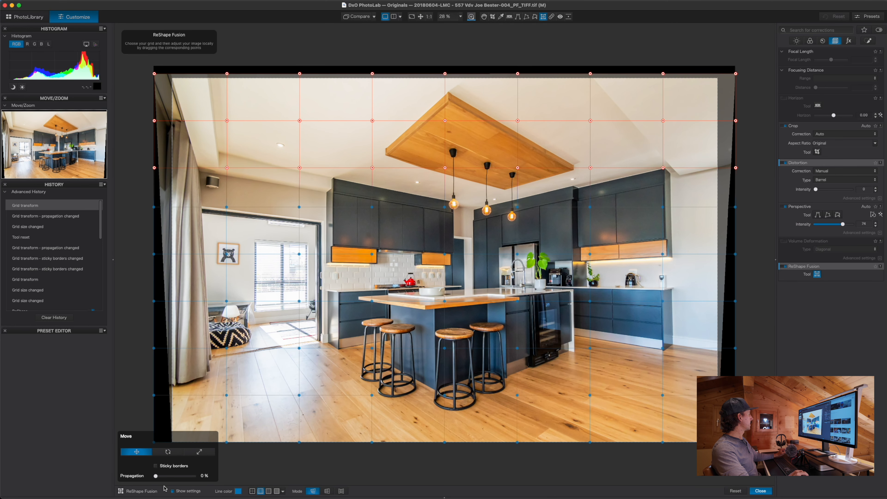
pyautogui.click(155, 466)
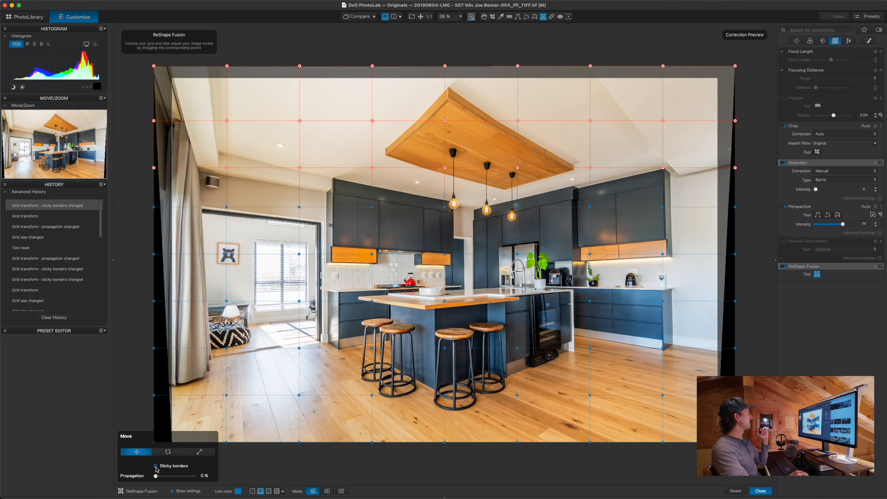
pyautogui.click(156, 468)
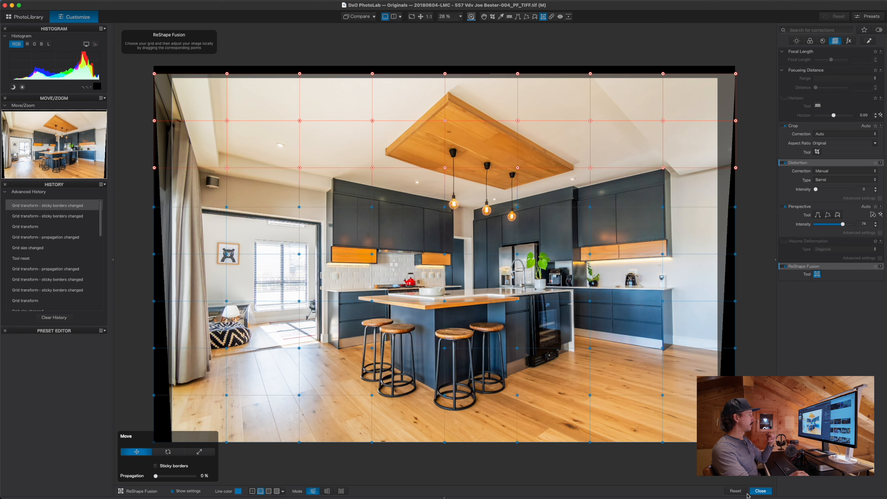
pyautogui.click(757, 492)
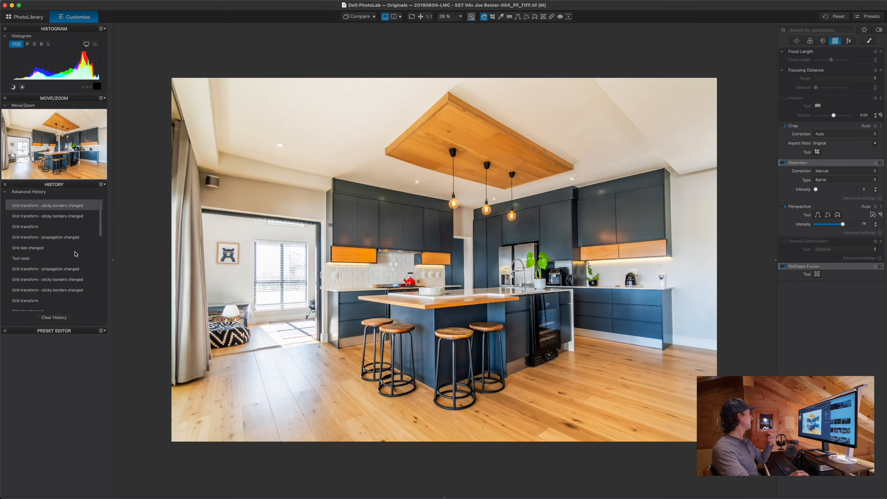
# Compare earlier kitchen states in the Advanced History, including Cleared history and the last grid size change, and return to the latest entry
pyautogui.moveTo(102, 225); pyautogui.dragTo(108, 308)
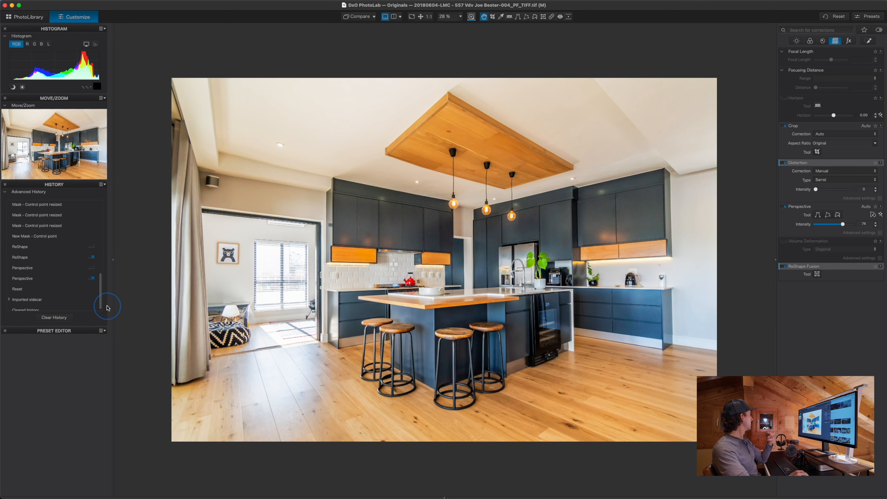
pyautogui.click(71, 264)
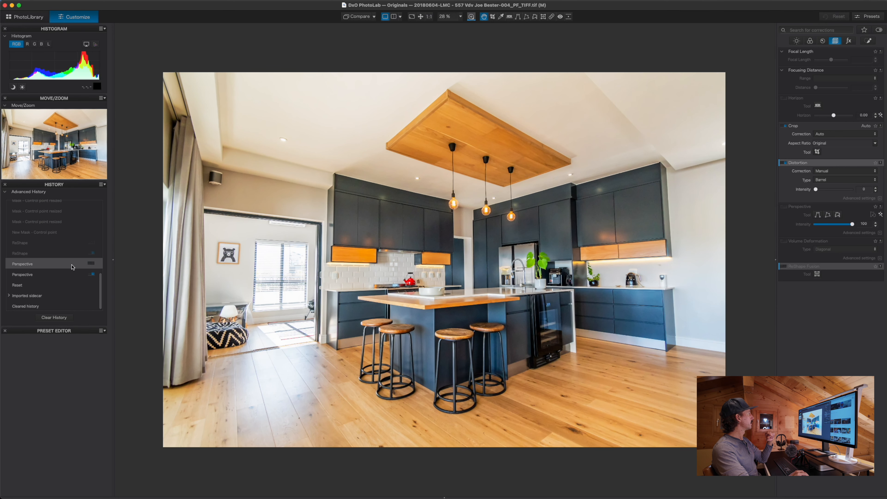
pyautogui.click(45, 287)
pyautogui.click(49, 306)
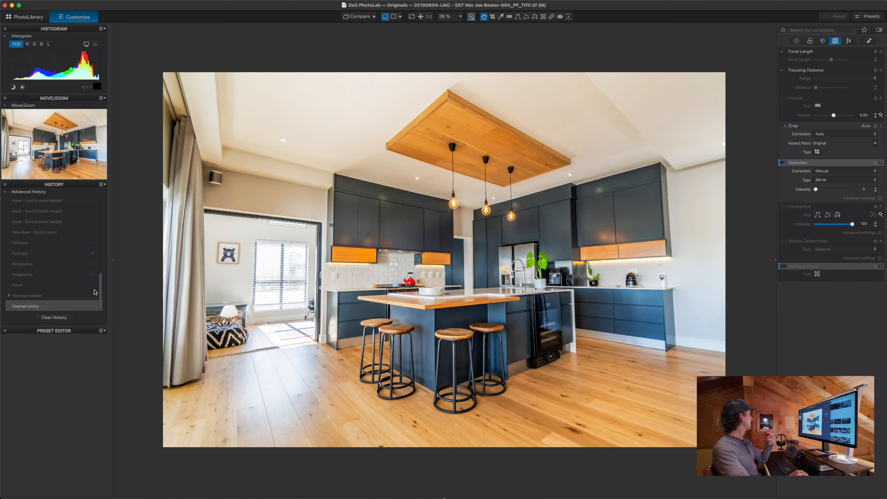
pyautogui.click(47, 212)
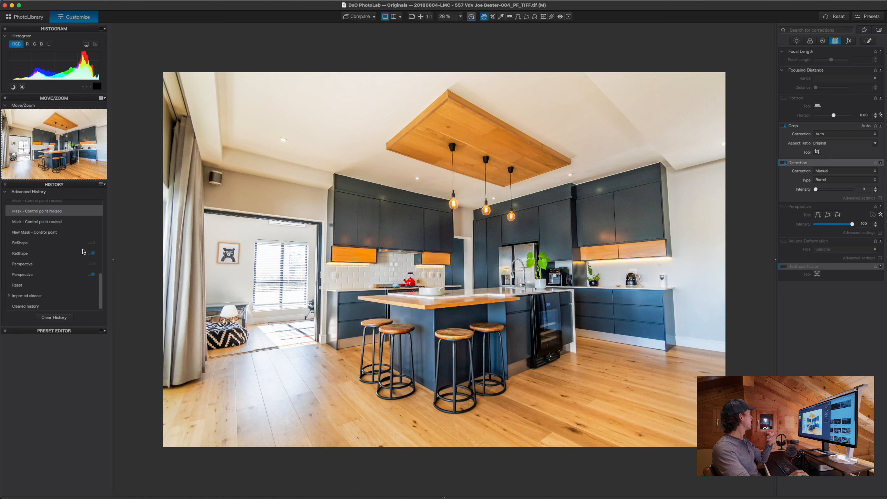
pyautogui.moveTo(103, 289); pyautogui.dragTo(105, 199)
pyautogui.click(54, 247)
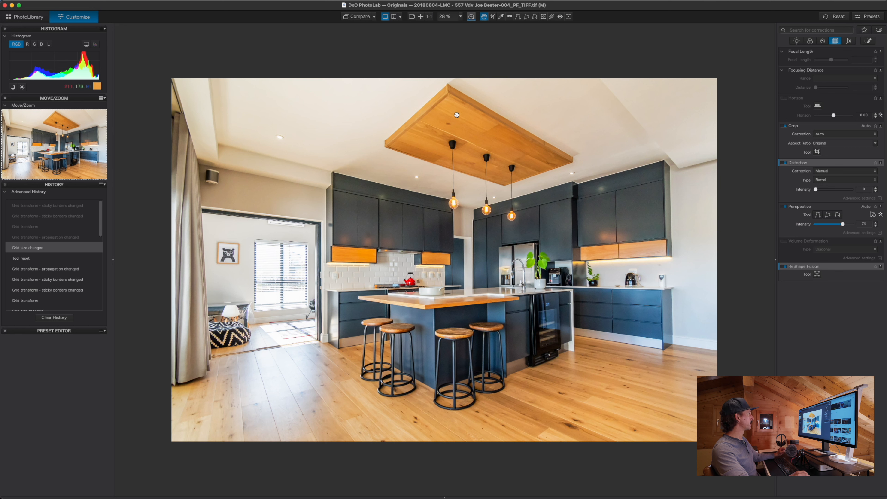
pyautogui.click(84, 206)
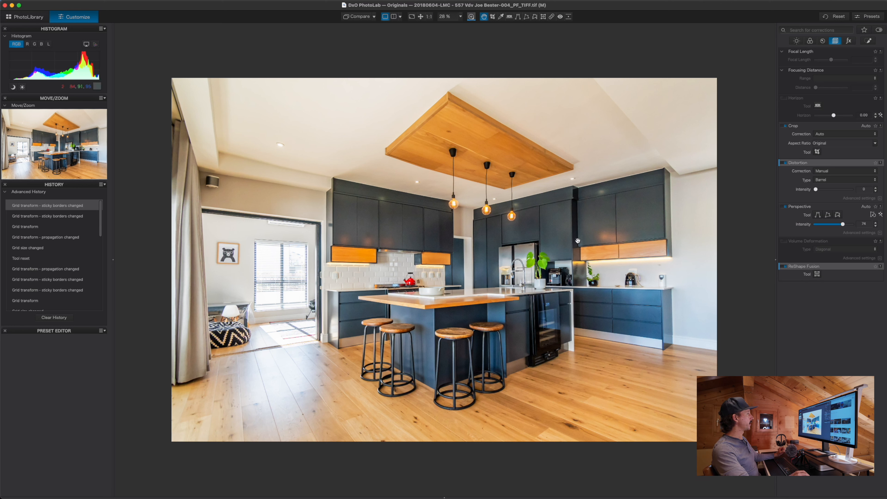
# Open the Ellerman House balcony photo from the library for editing and fit it to the viewing area
pyautogui.click(27, 18)
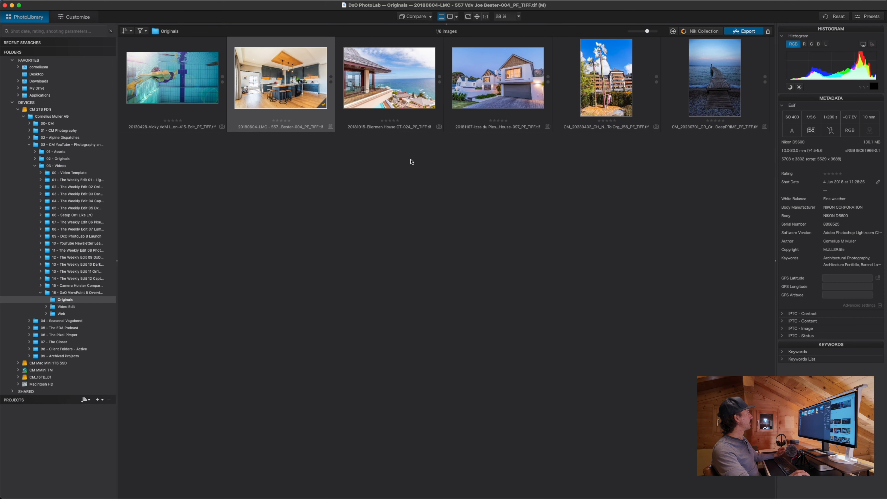
pyautogui.click(402, 92)
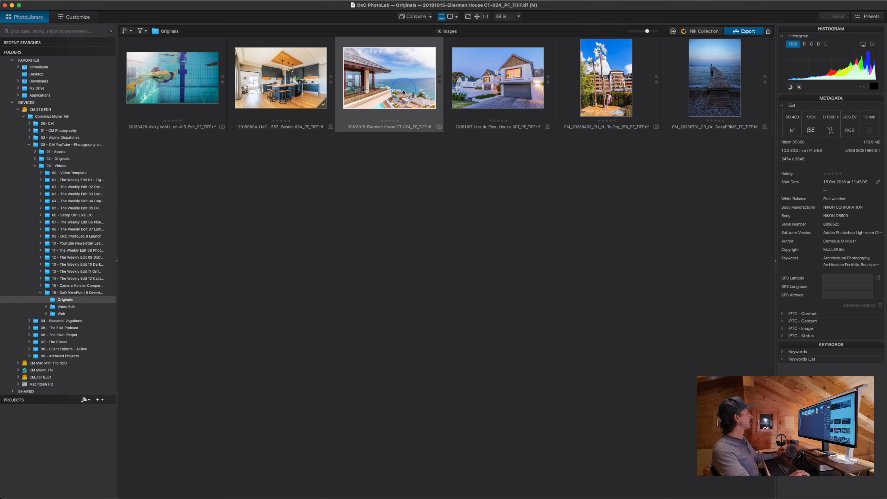
pyautogui.doubleClick(404, 92)
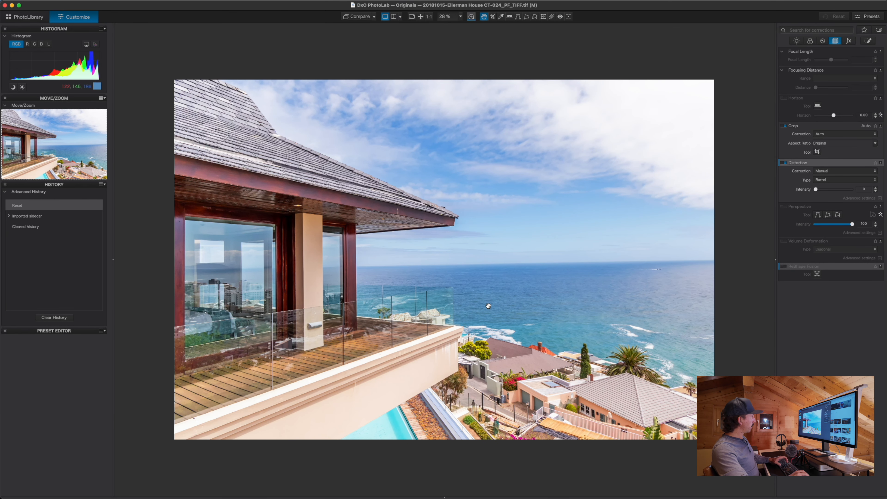
pyautogui.press('super+0')
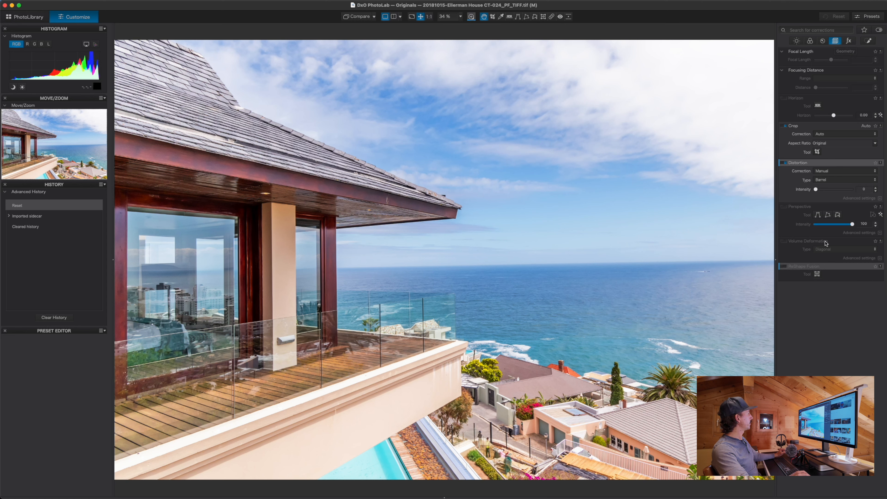
# Enable automatic Perspective correction on the balcony photo and set its Intensity to 39, using the grid overlay as a temporary guide
pyautogui.press('g')
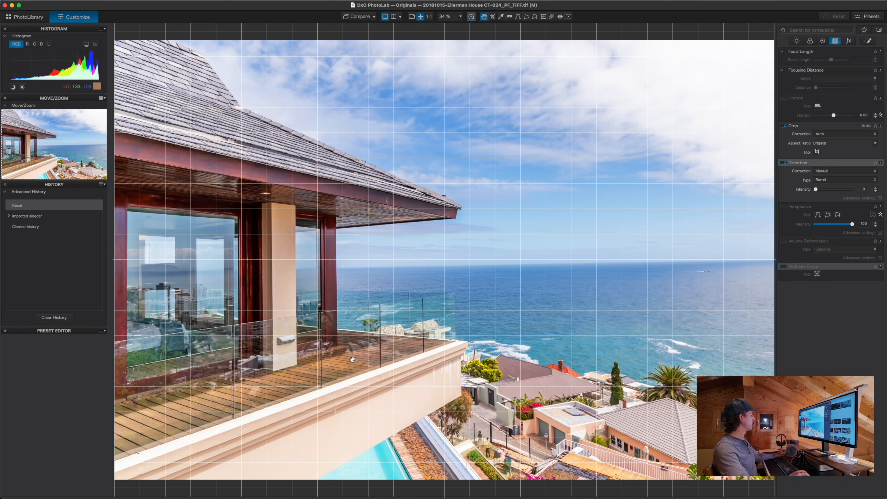
pyautogui.click(785, 206)
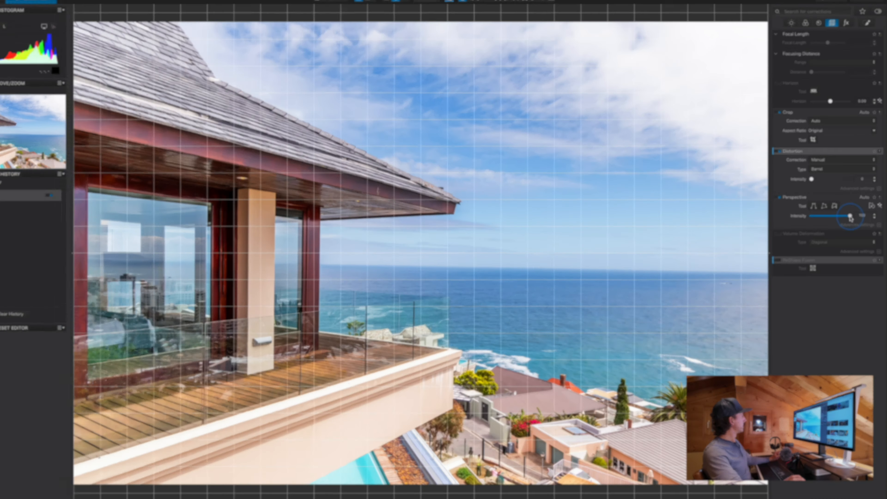
pyautogui.moveTo(853, 226); pyautogui.dragTo(842, 224)
pyautogui.moveTo(804, 109); pyautogui.dragTo(779, 110)
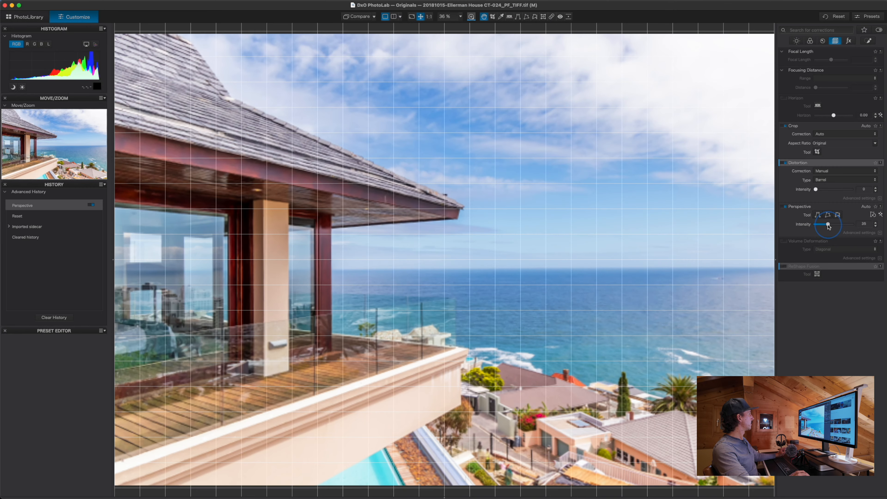
pyautogui.click(828, 224)
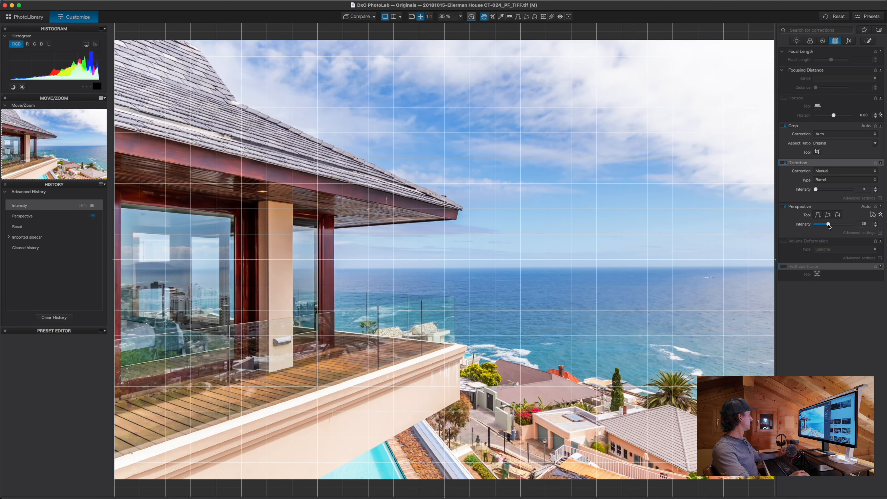
pyautogui.moveTo(829, 227); pyautogui.dragTo(830, 227)
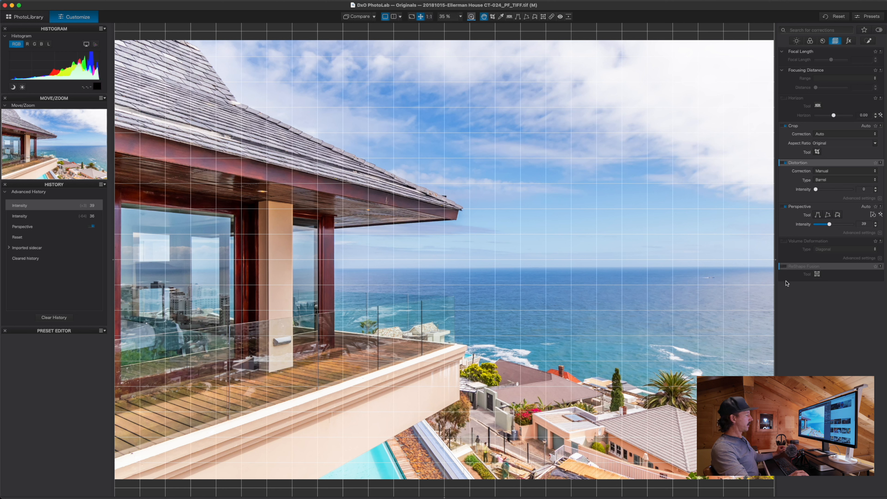
pyautogui.press('g')
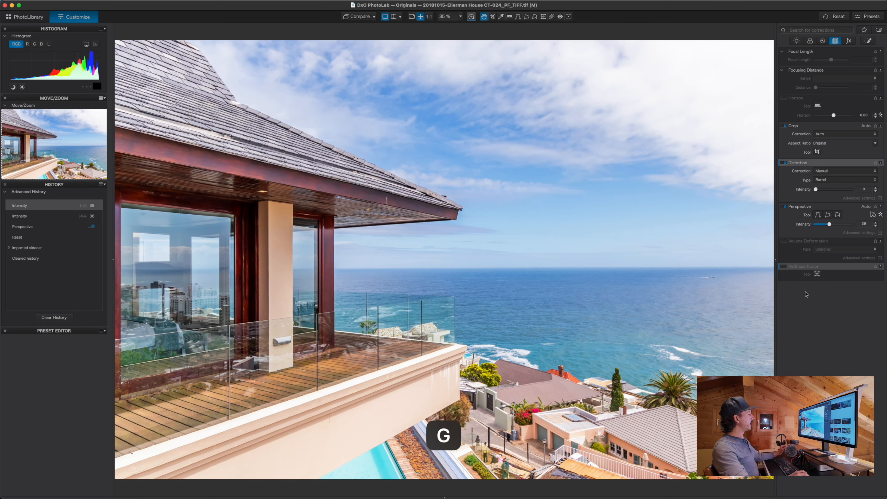
# Enable ReShape Fusion on the balcony photo and switch it to the 8 points perspective mode
pyautogui.click(786, 267)
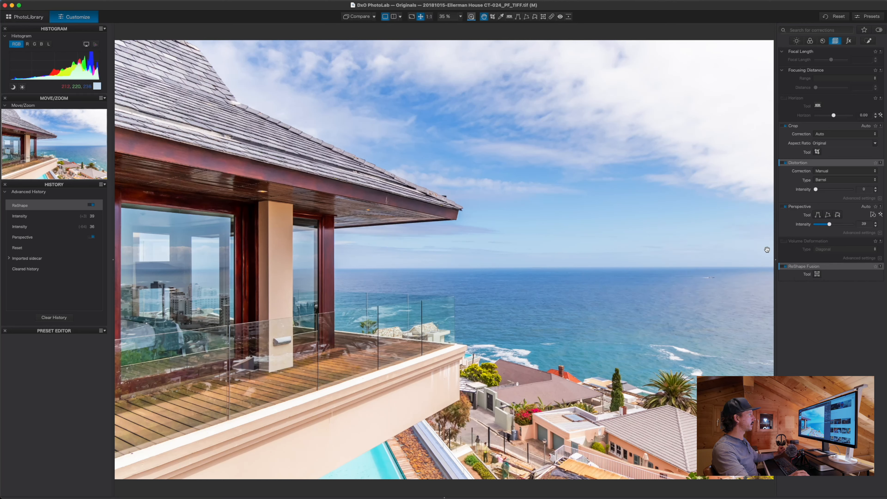
pyautogui.click(818, 275)
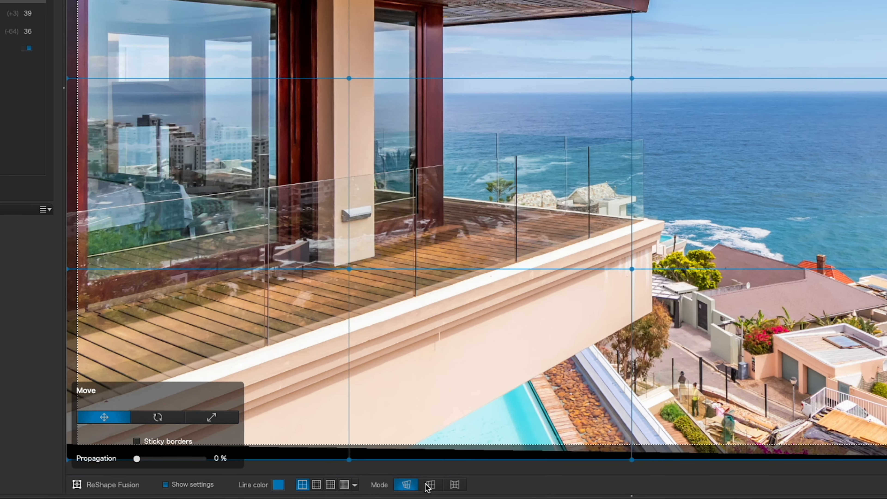
pyautogui.click(328, 491)
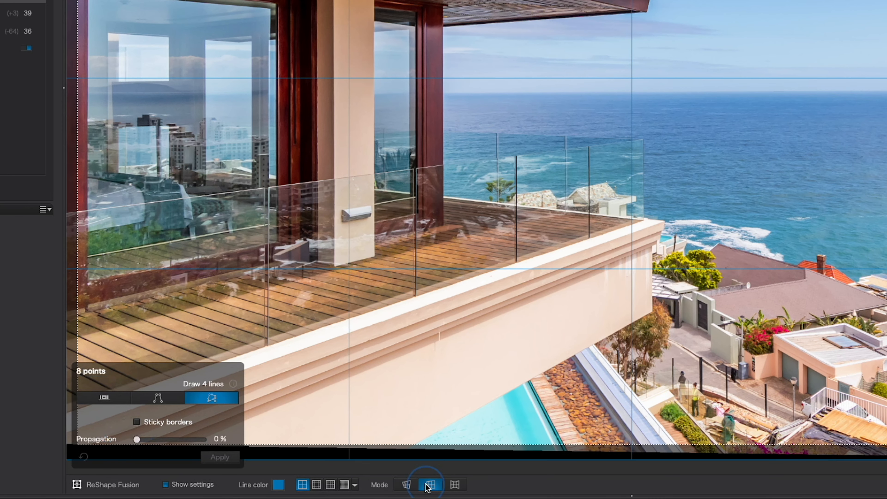
# Level the balcony photo with ReShape Fusion's Horizon mode on a finer grid, using a line along the sea horizon, and close the tool
pyautogui.click(112, 398)
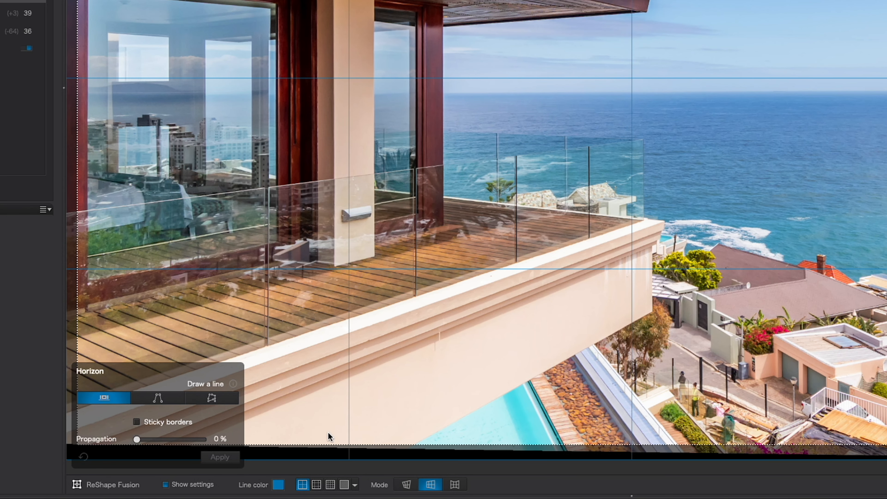
pyautogui.click(316, 485)
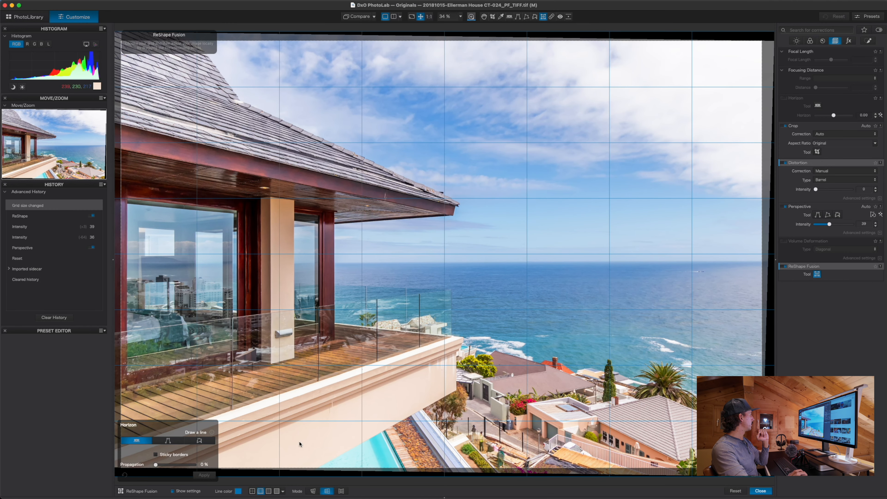
pyautogui.click(269, 492)
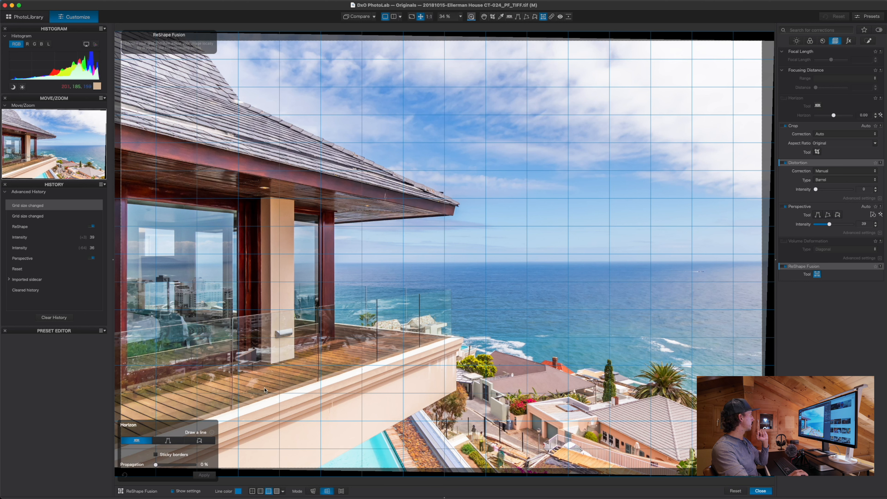
pyautogui.moveTo(341, 265); pyautogui.dragTo(766, 262)
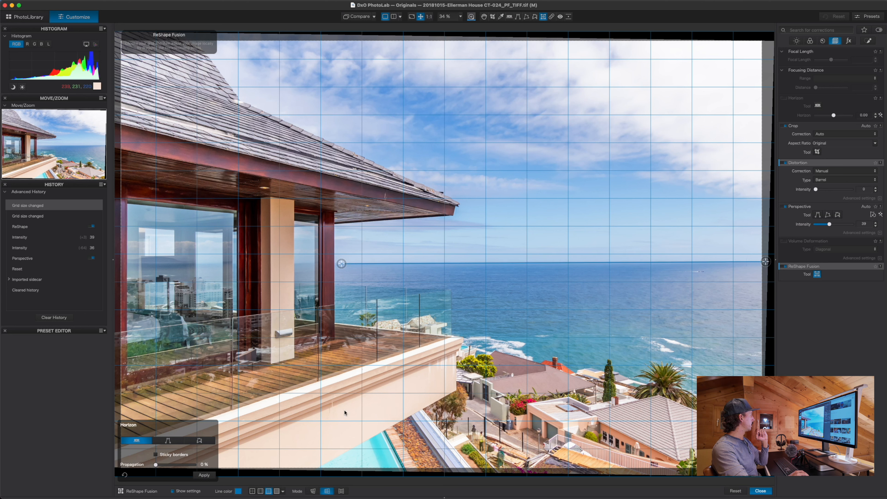
pyautogui.click(204, 476)
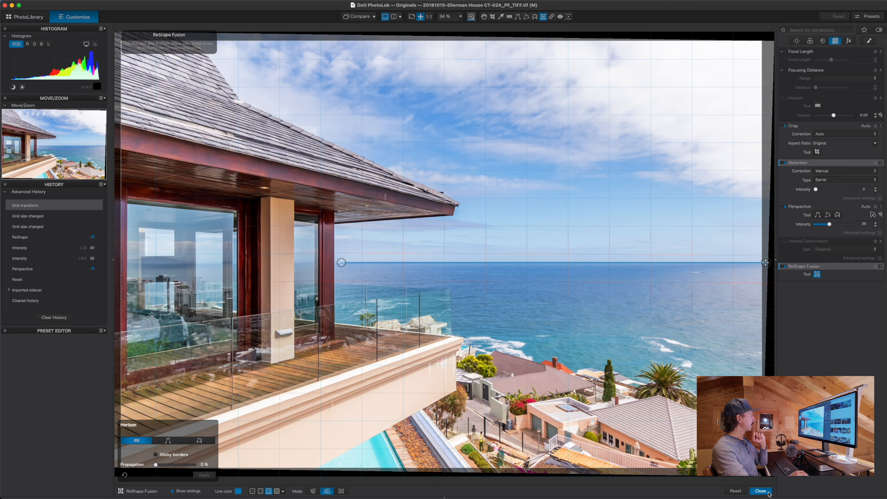
pyautogui.click(761, 492)
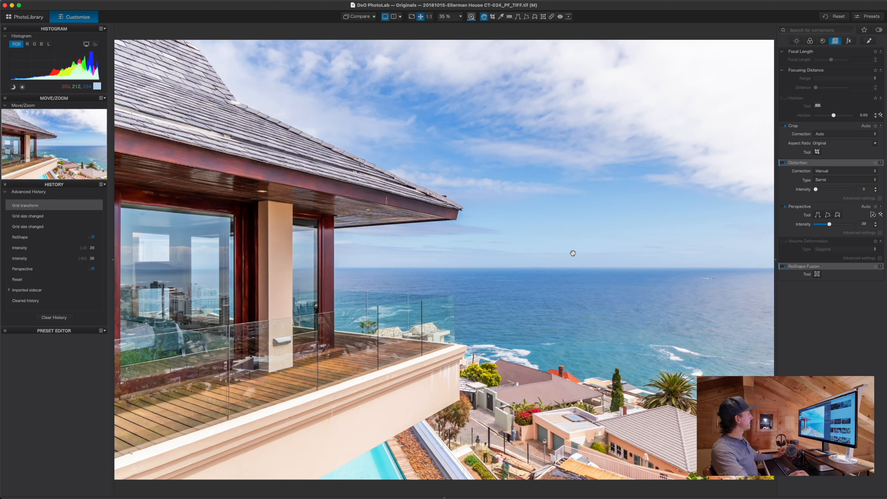
# Compare the balcony photo's Grid transform state with the preceding grid size change and the Reset state in the history, ending on Grid transform
pyautogui.click(46, 217)
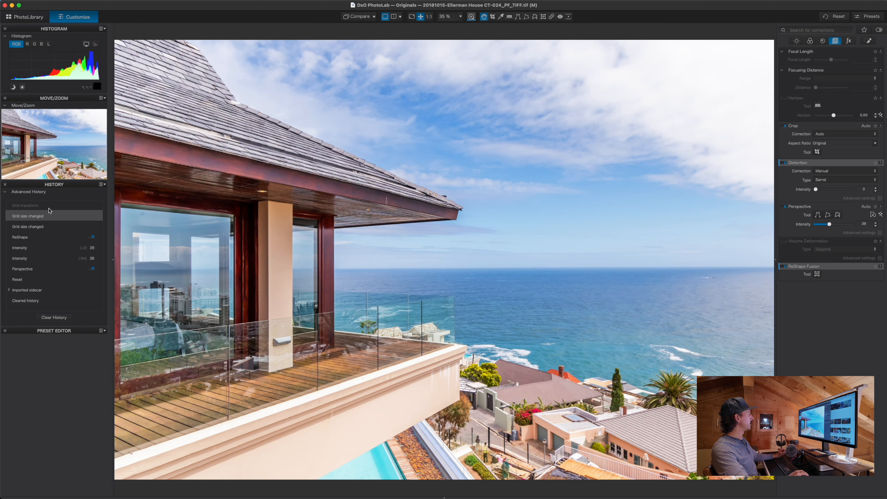
pyautogui.click(50, 209)
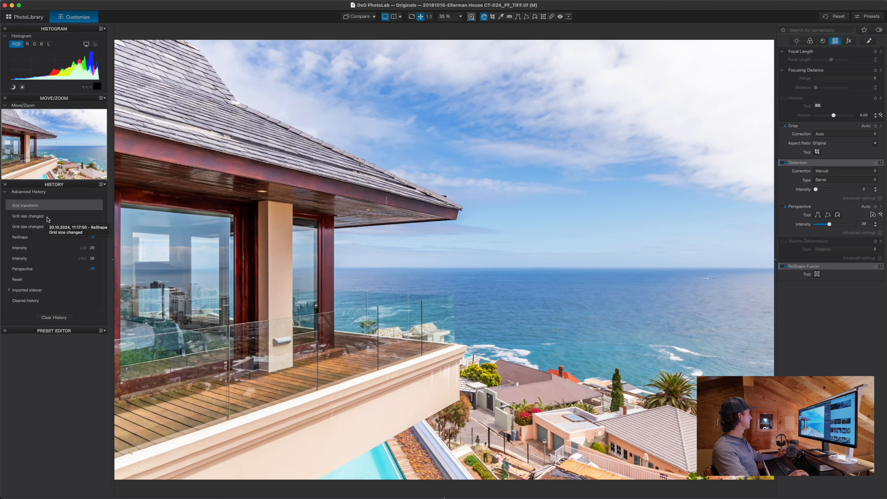
pyautogui.click(48, 217)
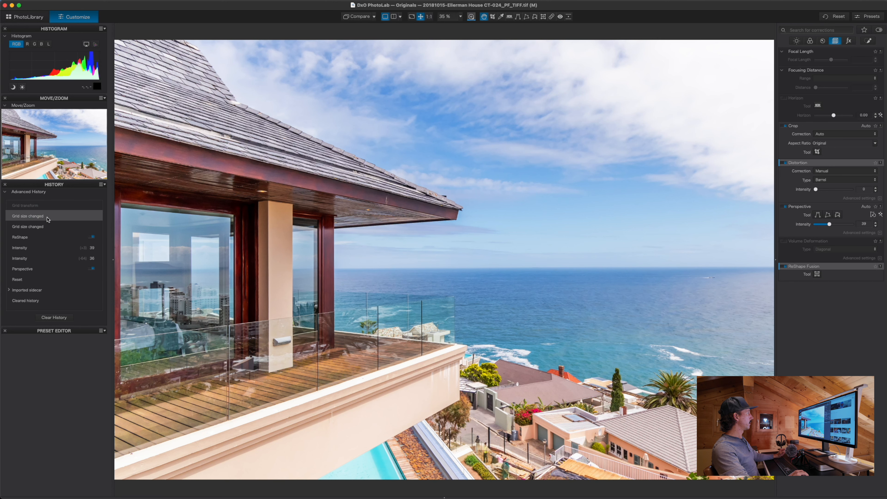
pyautogui.click(49, 208)
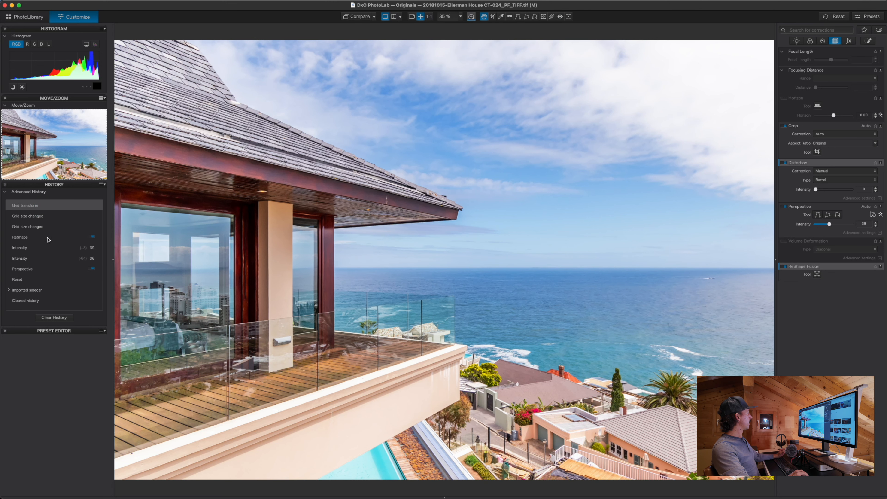
pyautogui.click(49, 279)
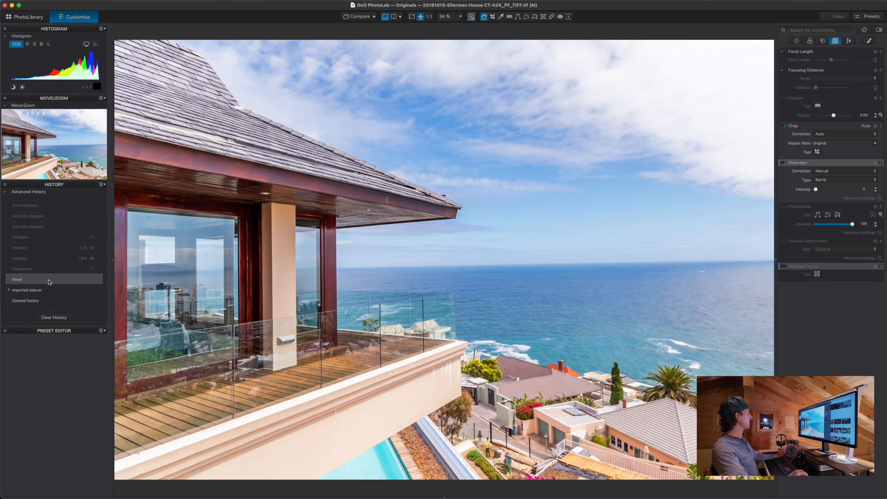
pyautogui.click(49, 217)
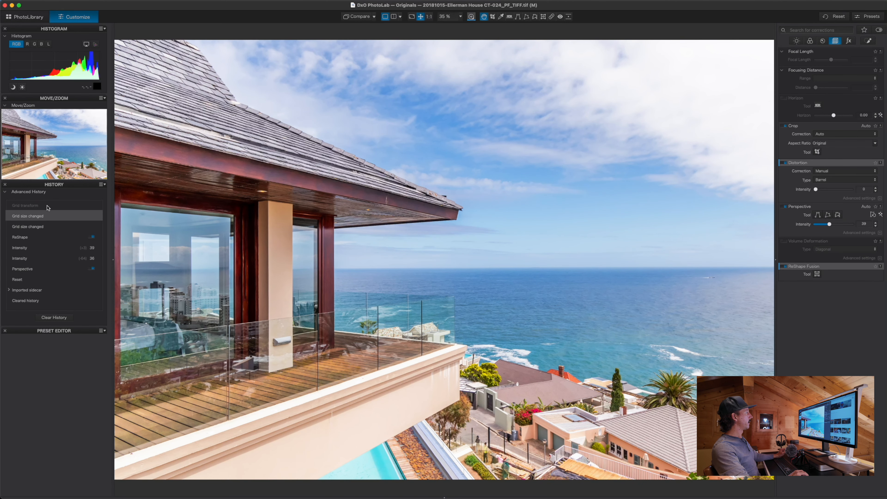
pyautogui.click(48, 206)
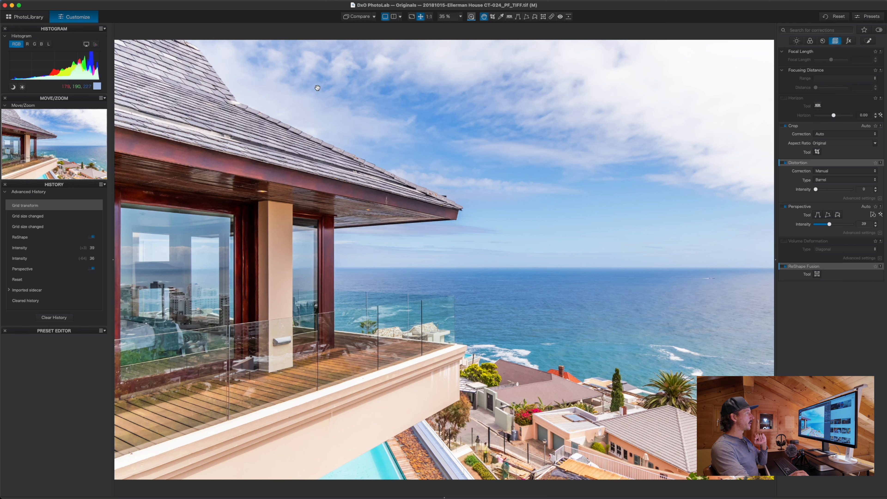
# Open the twilight photo of the white gabled house with the garage from the library for editing and zoom out one level
pyautogui.click(29, 17)
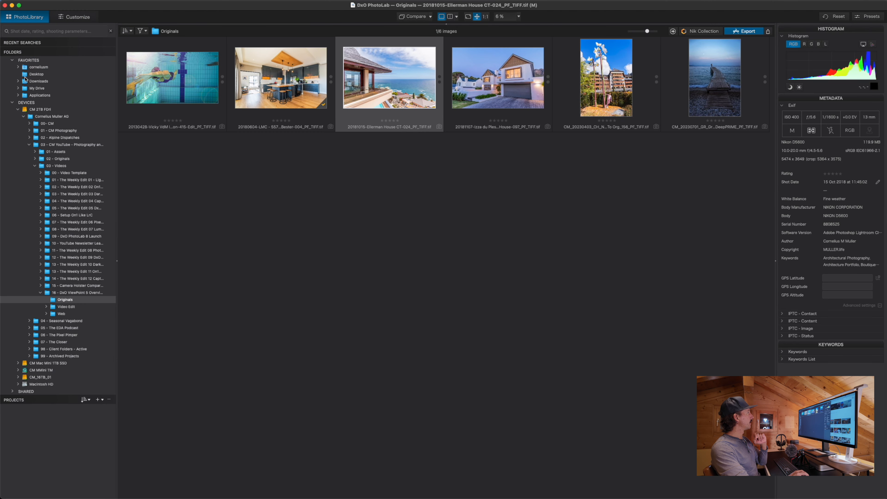
pyautogui.click(508, 74)
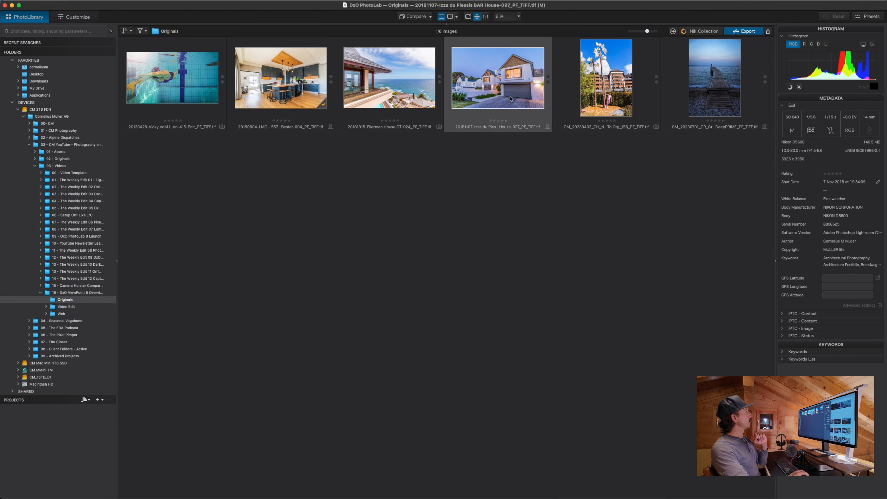
pyautogui.doubleClick(500, 92)
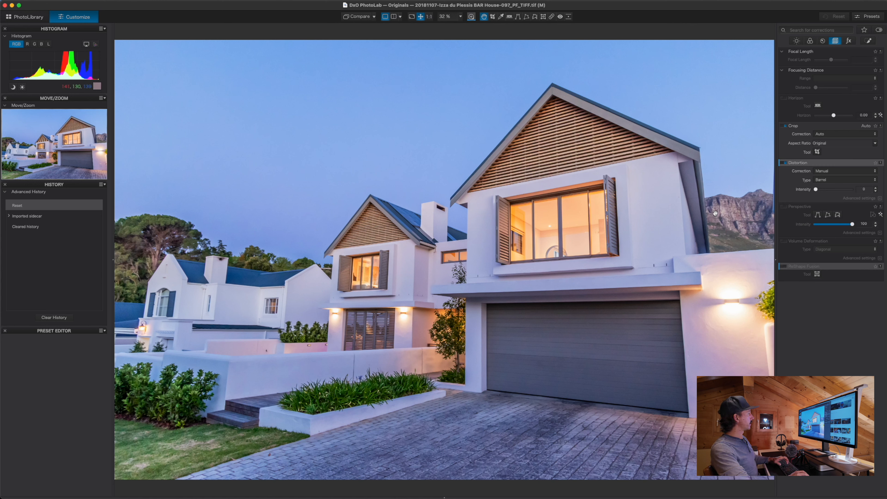
pyautogui.press('super+minus')
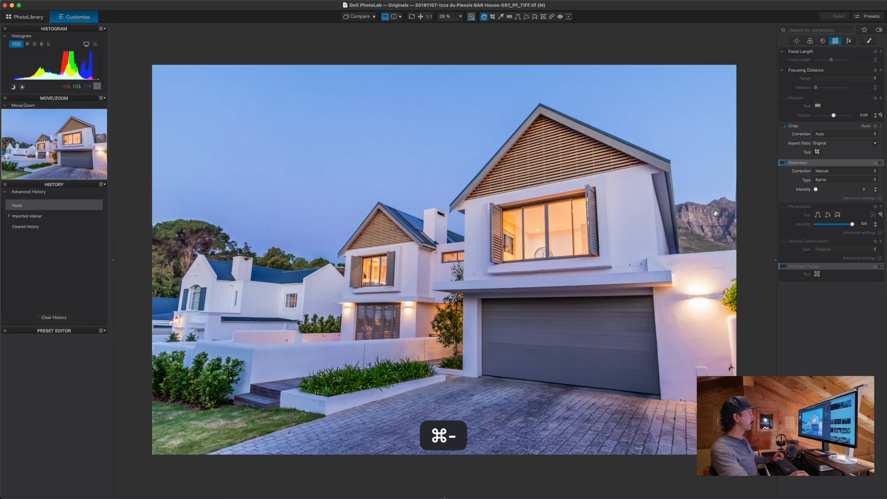
# Enable automatic Perspective correction on the house photo and set its Intensity to 75, using the grid overlay as a temporary guide
pyautogui.click(784, 207)
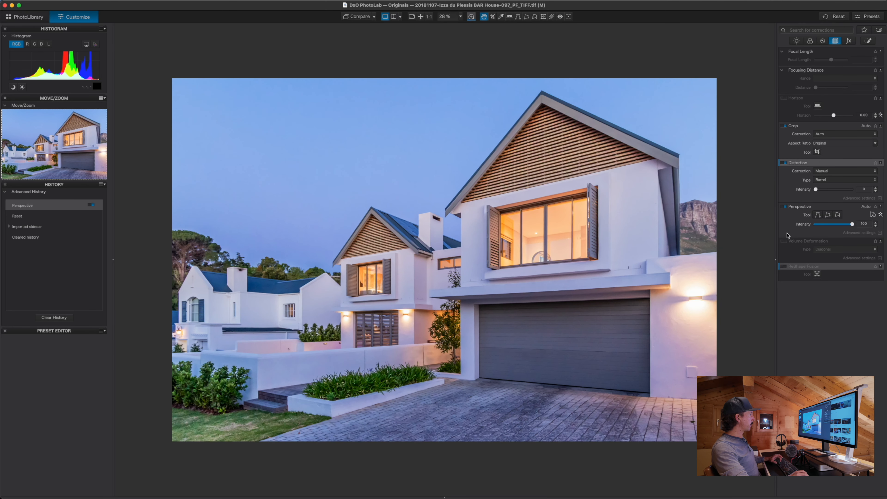
pyautogui.press('g')
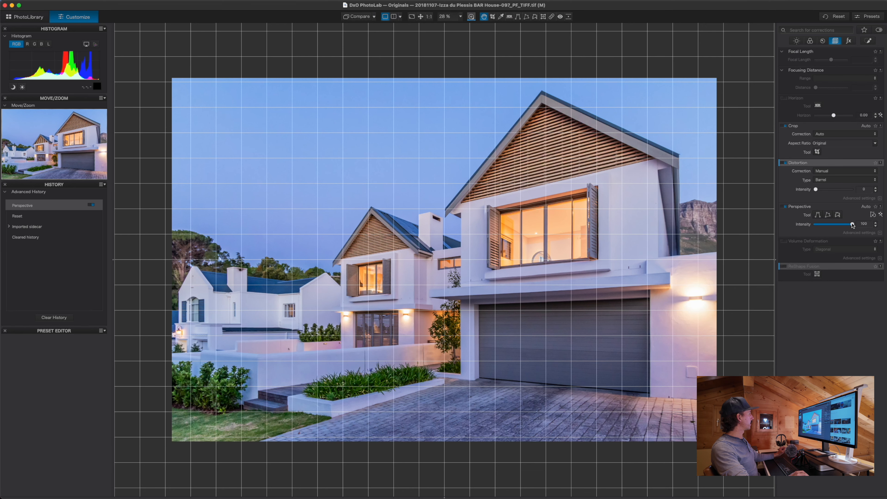
pyautogui.moveTo(852, 225); pyautogui.dragTo(843, 224)
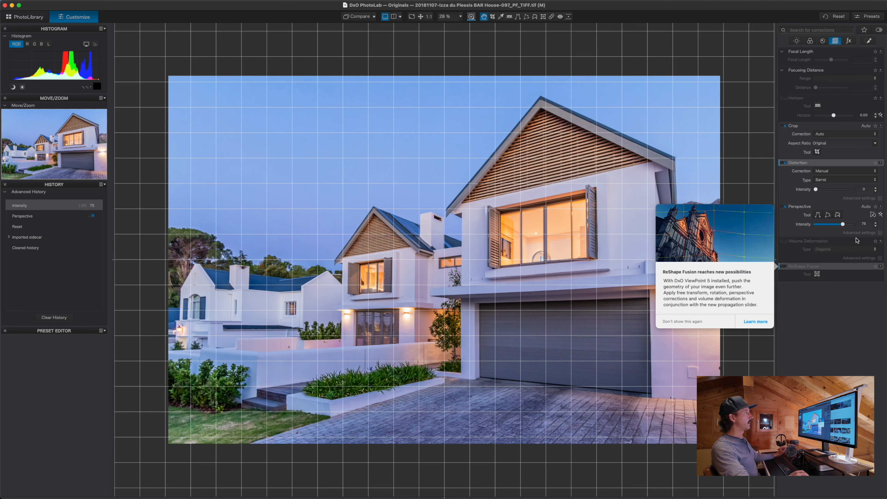
pyautogui.press('g')
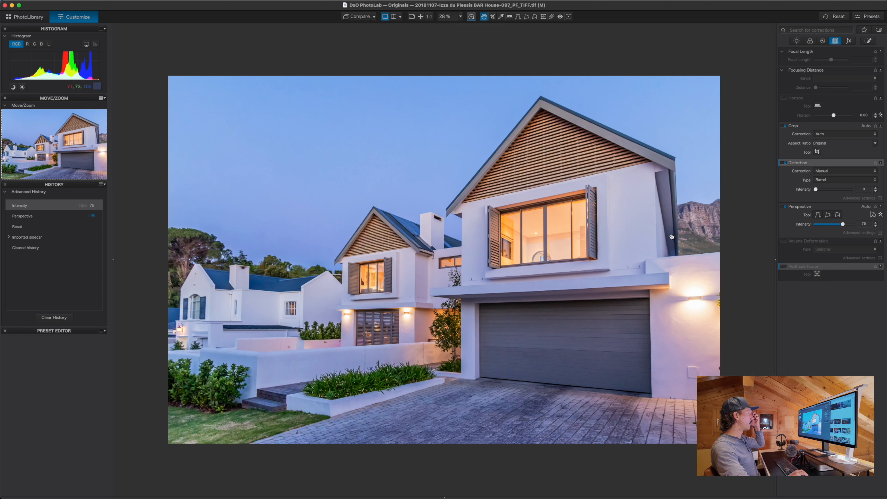
# Enable ReShape Fusion on the house photo, open its tool and choose Force parallel in the perspective mode
pyautogui.click(784, 267)
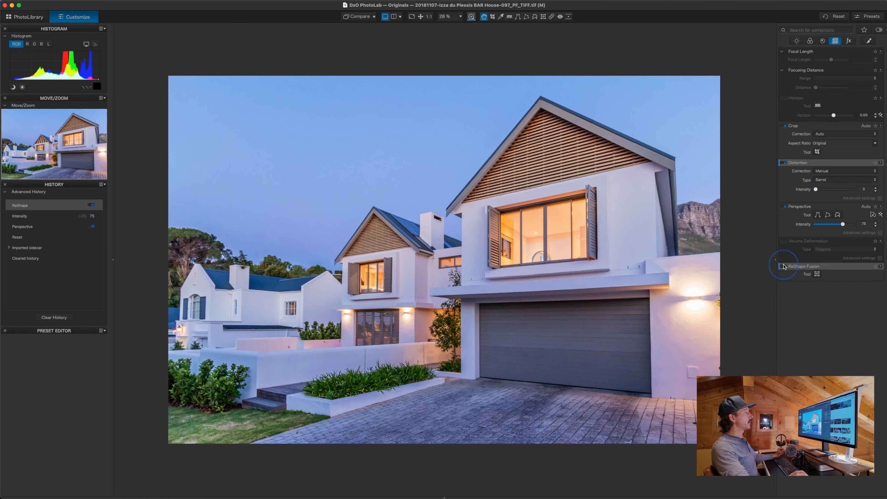
pyautogui.click(817, 275)
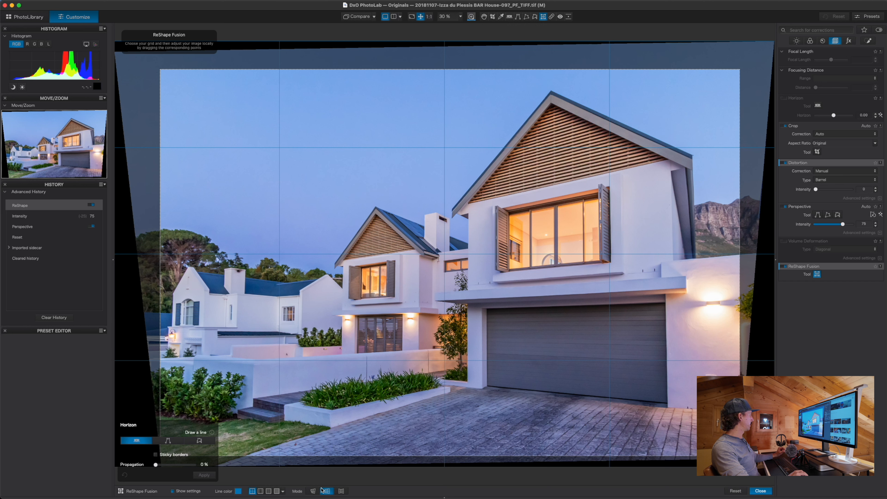
pyautogui.click(313, 491)
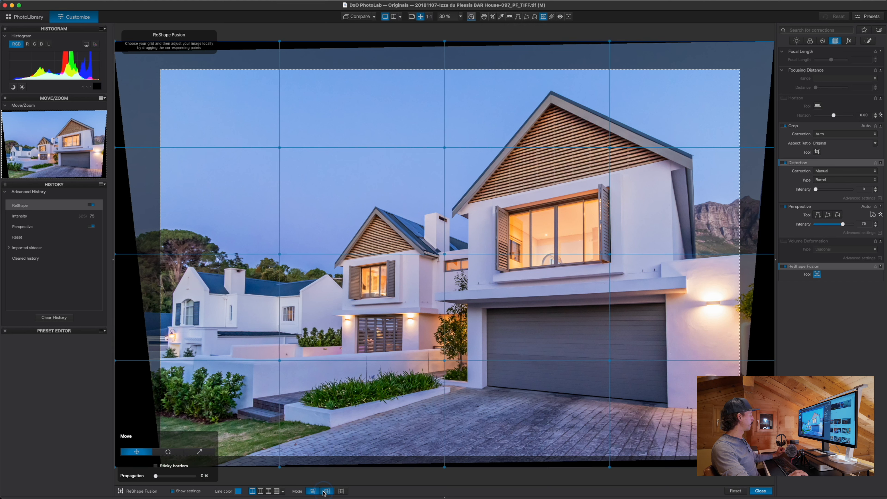
pyautogui.click(342, 491)
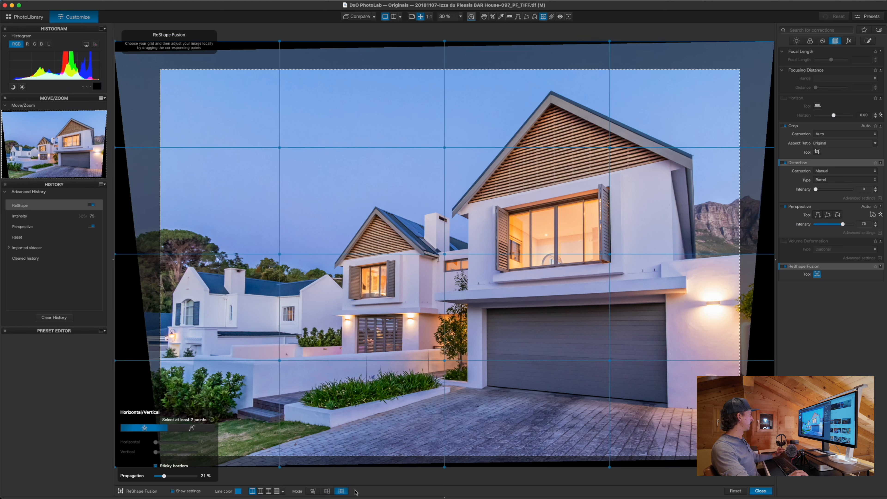
pyautogui.click(328, 491)
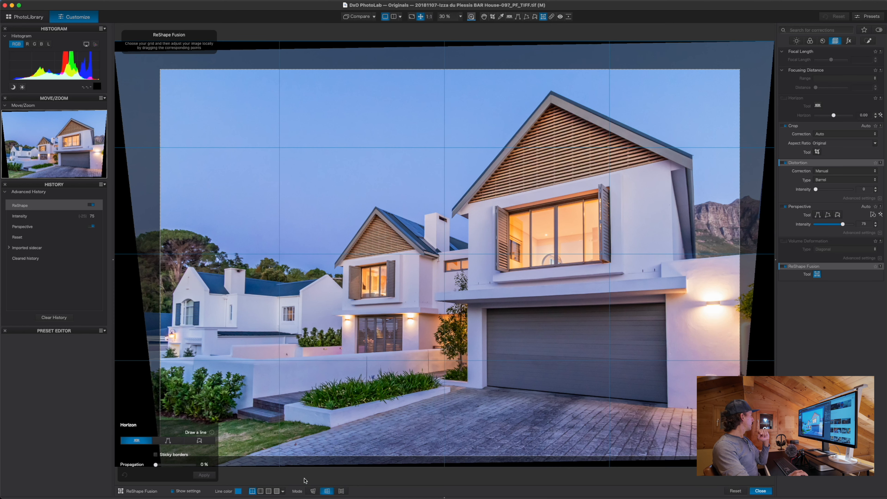
pyautogui.click(168, 440)
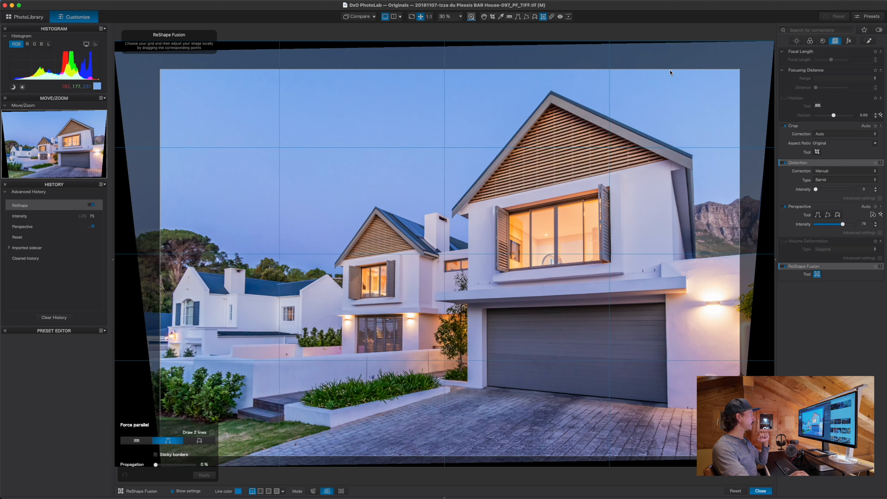
# Draw the first Force parallel line along the main house's upper right wall edge and adjust its endpoints to follow the wall
pyautogui.moveTo(673, 169); pyautogui.dragTo(674, 261)
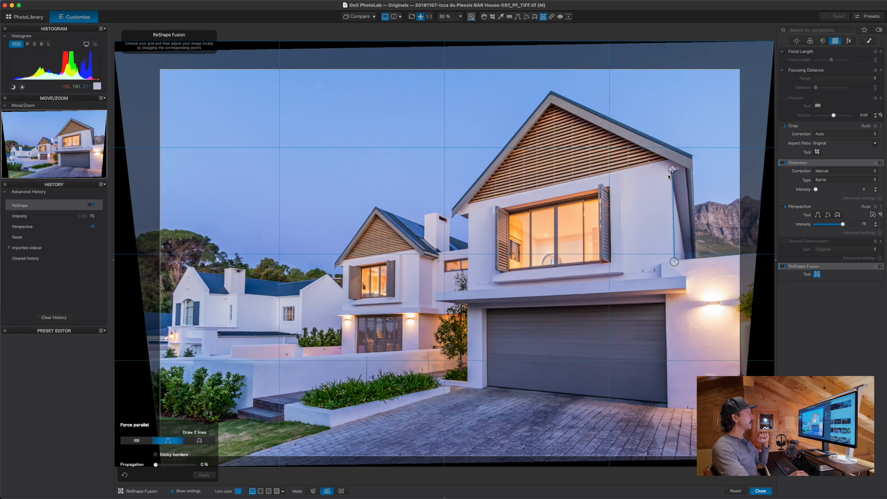
pyautogui.moveTo(671, 169); pyautogui.dragTo(665, 121)
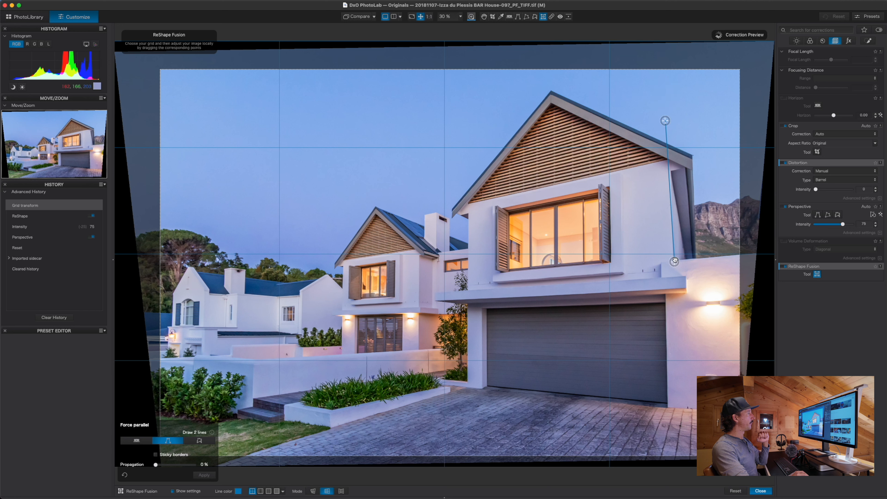
pyautogui.moveTo(675, 262)
pyautogui.mouseDown()
pyautogui.moveTo(677, 394)
pyautogui.moveTo(672, 261)
pyautogui.mouseUp()
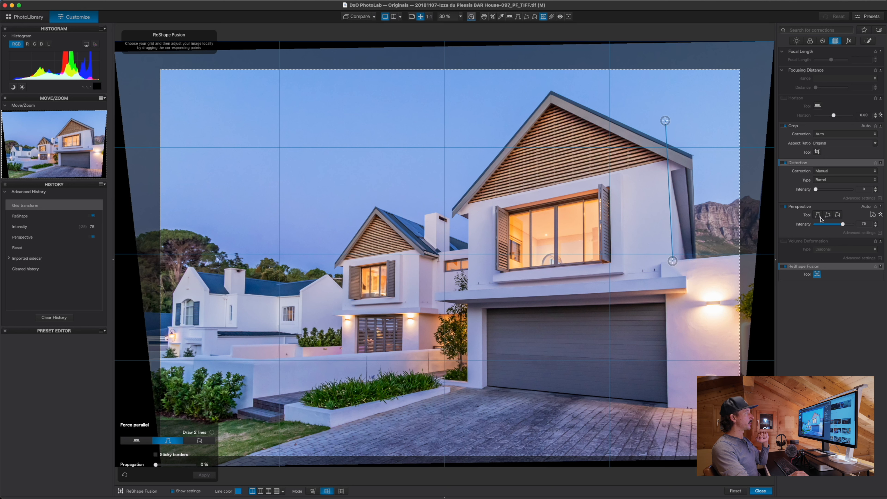
pyautogui.moveTo(665, 121); pyautogui.dragTo(668, 167)
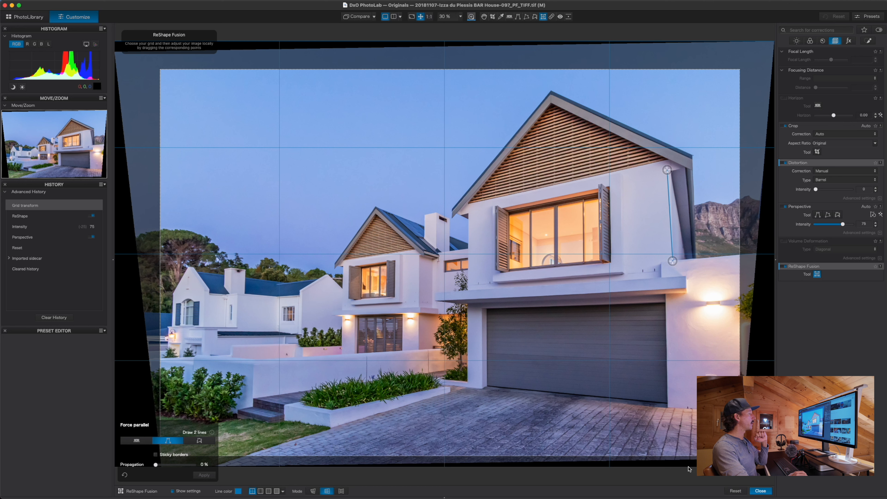
pyautogui.moveTo(667, 171); pyautogui.dragTo(669, 136)
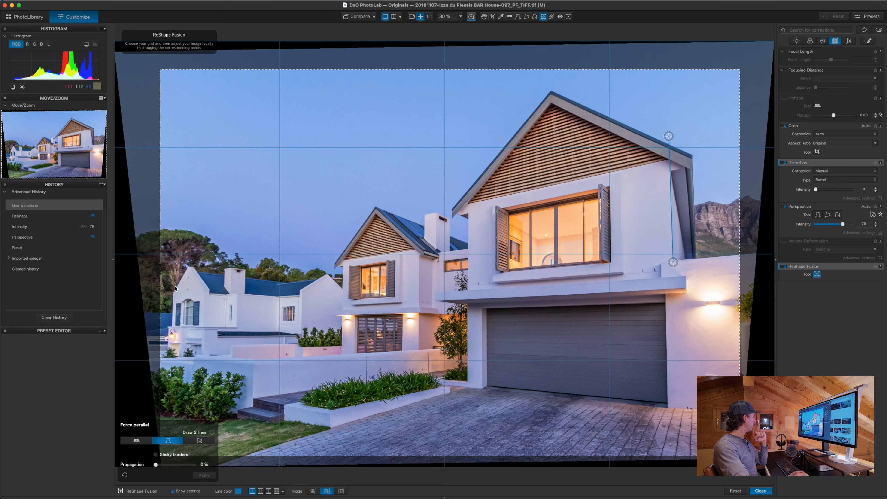
# Add a second parallel line along the far-left house's wall edge, apply the correction, readjust the line's lower end and reset the ReShape corrections
pyautogui.moveTo(174, 285); pyautogui.dragTo(173, 356)
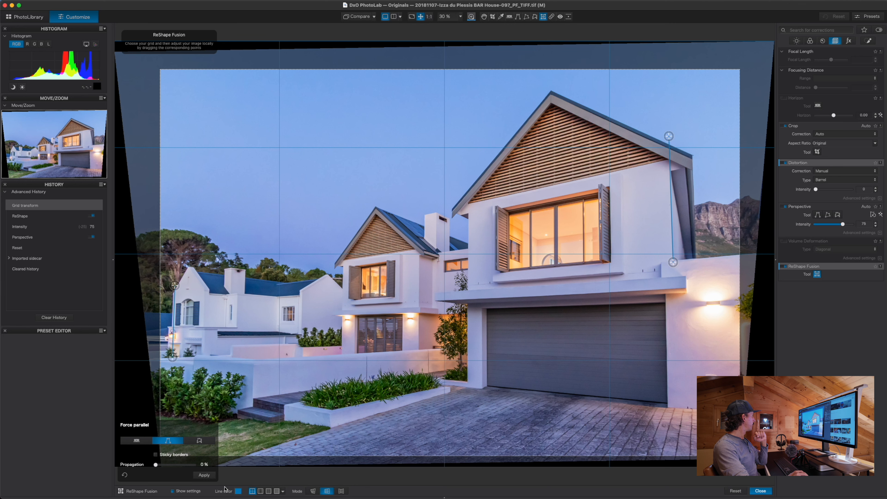
pyautogui.click(204, 475)
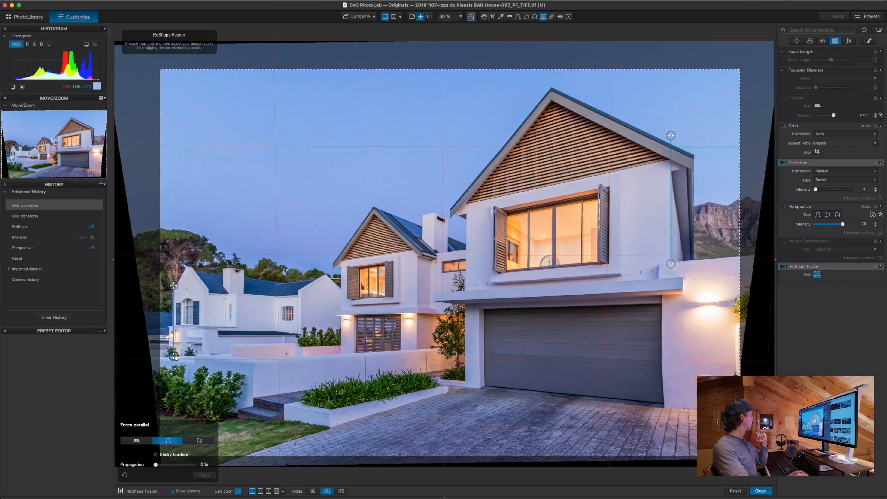
pyautogui.moveTo(176, 358); pyautogui.dragTo(171, 357)
pyautogui.click(733, 492)
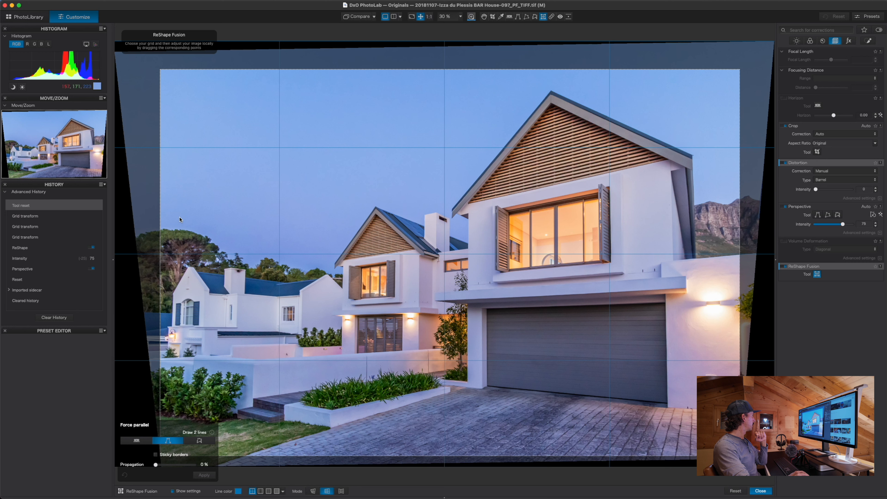
# Compare the ReShape grid density presets and set the grid to the third preset size
pyautogui.click(261, 491)
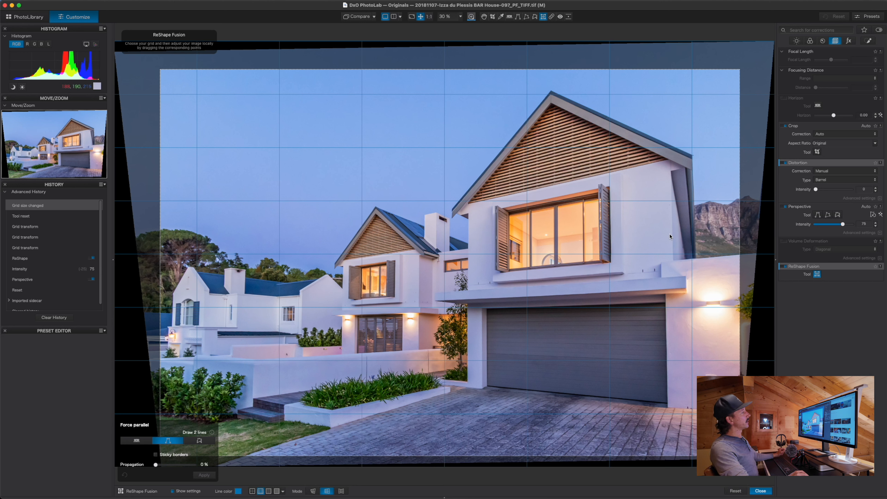
pyautogui.click(269, 491)
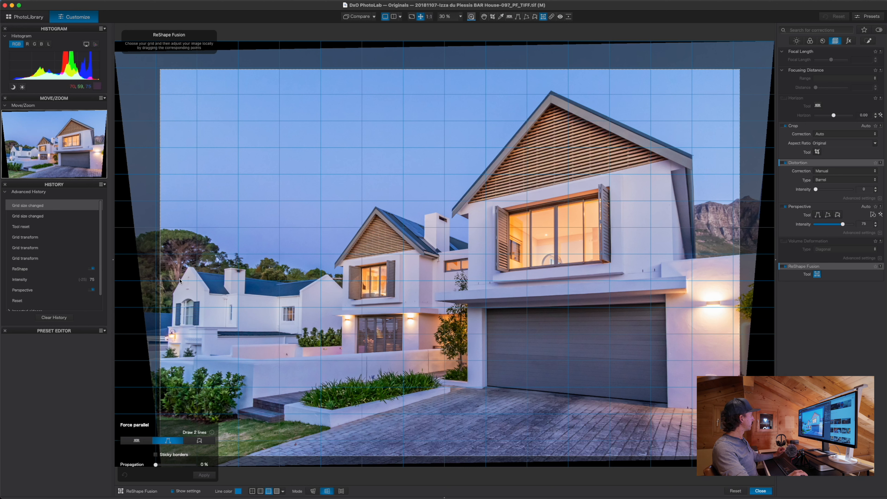
pyautogui.click(259, 491)
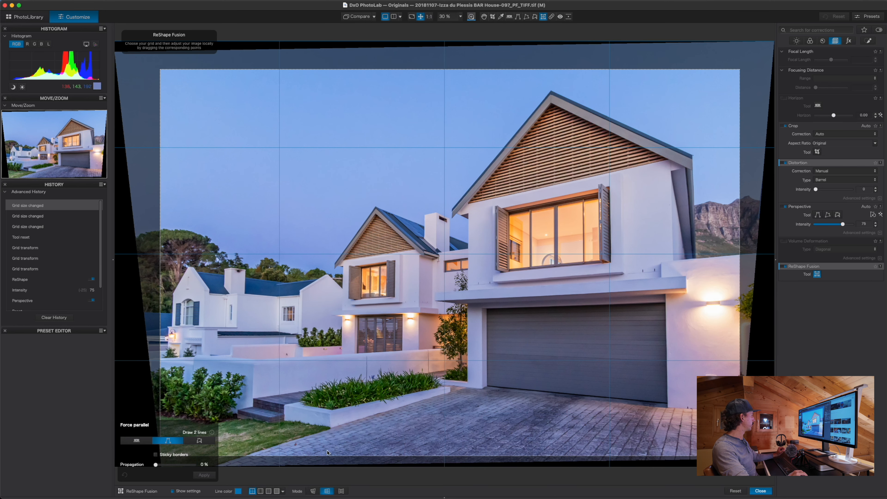
pyautogui.click(269, 492)
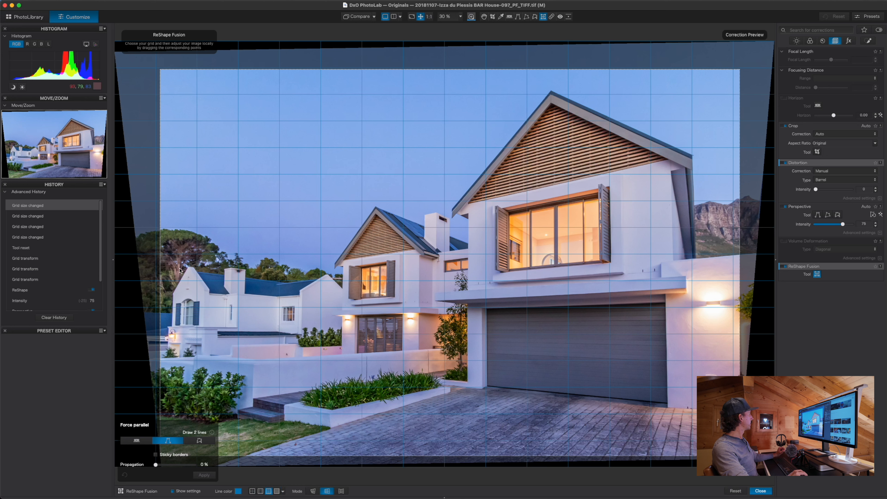
# Force the far-left house's wall and the main house's upper right wall parallel with two drawn lines, applied at 4% Propagation
pyautogui.moveTo(175, 283); pyautogui.dragTo(173, 361)
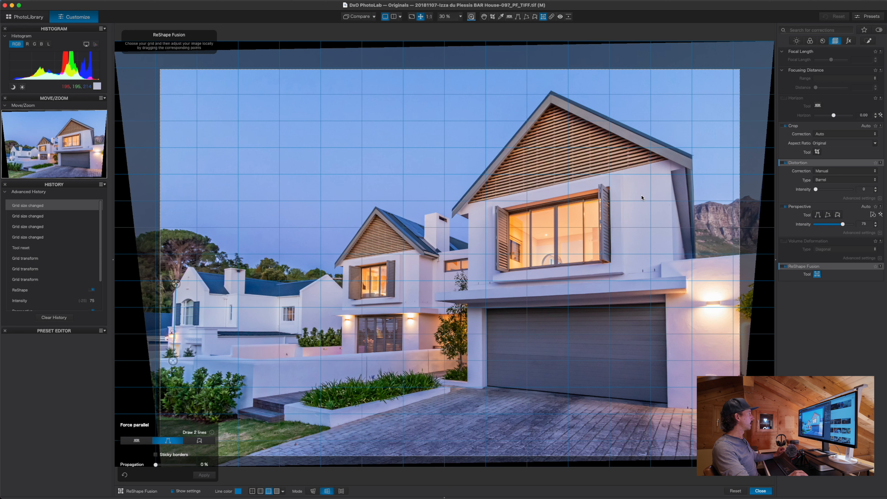
pyautogui.moveTo(670, 134); pyautogui.dragTo(671, 263)
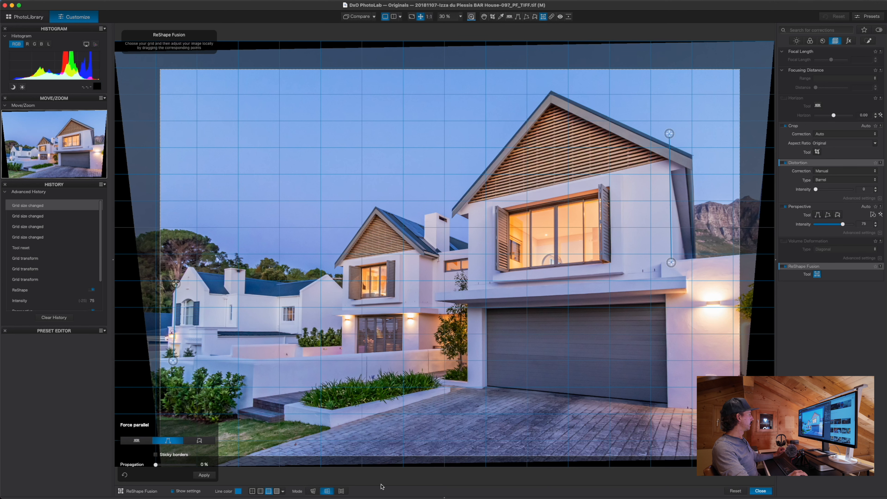
pyautogui.click(205, 476)
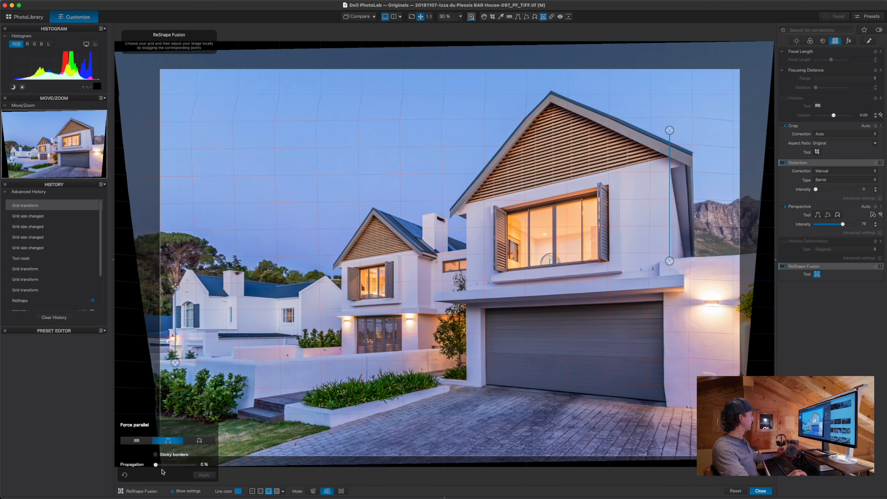
pyautogui.moveTo(156, 466); pyautogui.dragTo(158, 467)
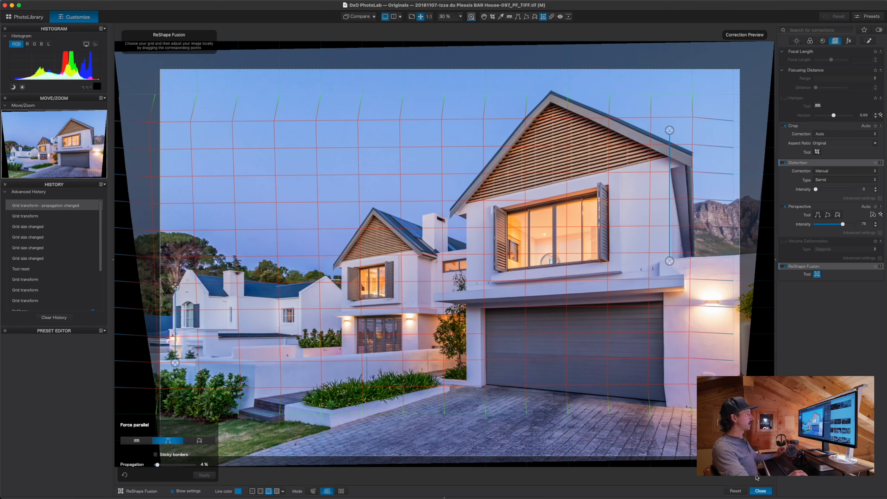
pyautogui.click(761, 491)
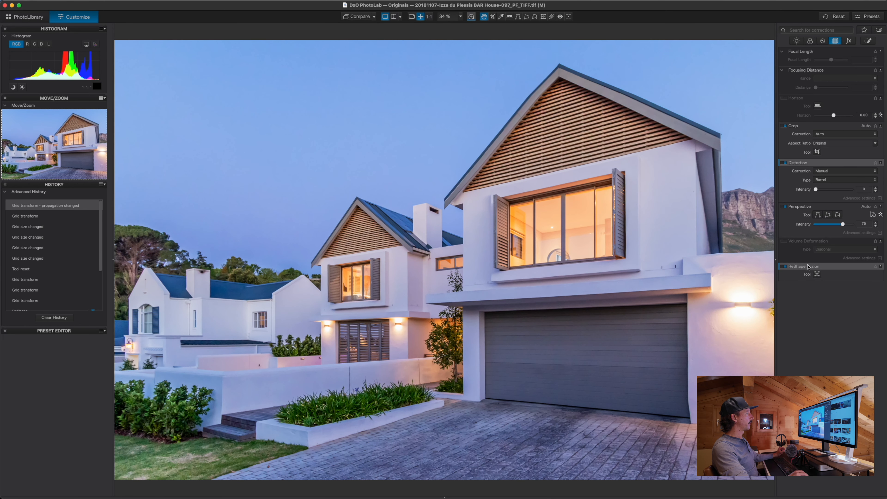
# Toggle ReShape Fusion off and on twice to compare the house with and without the correction
pyautogui.moveTo(809, 270)
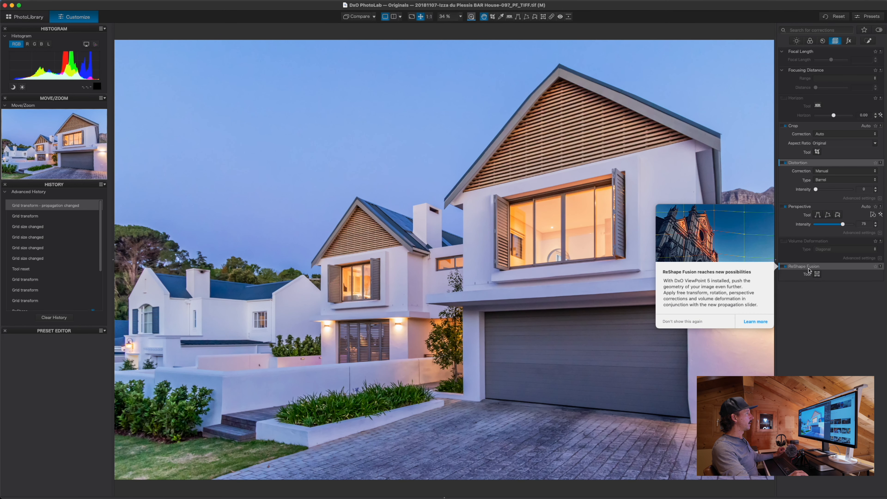
pyautogui.click(784, 268)
pyautogui.click(785, 267)
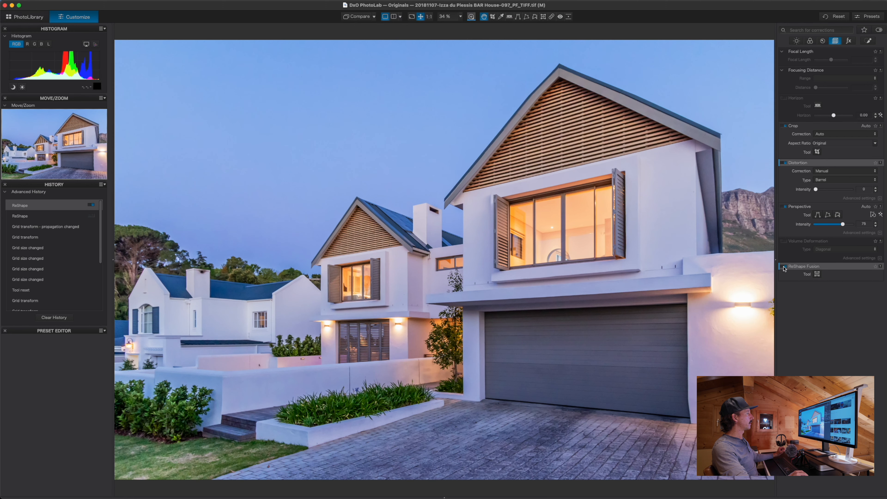
pyautogui.click(784, 268)
pyautogui.click(785, 267)
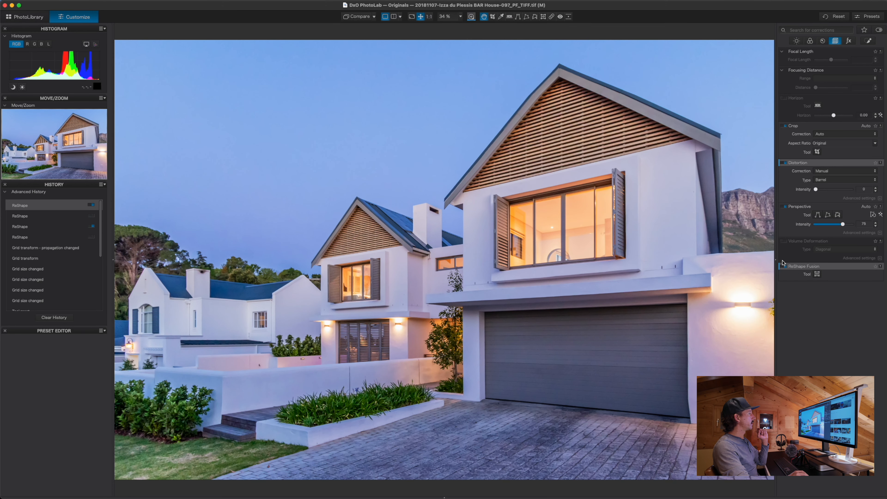
# Reopen the ReShape Fusion tool in the control-point Move mode and select the grid points around the garage's lower right area
pyautogui.moveTo(794, 268)
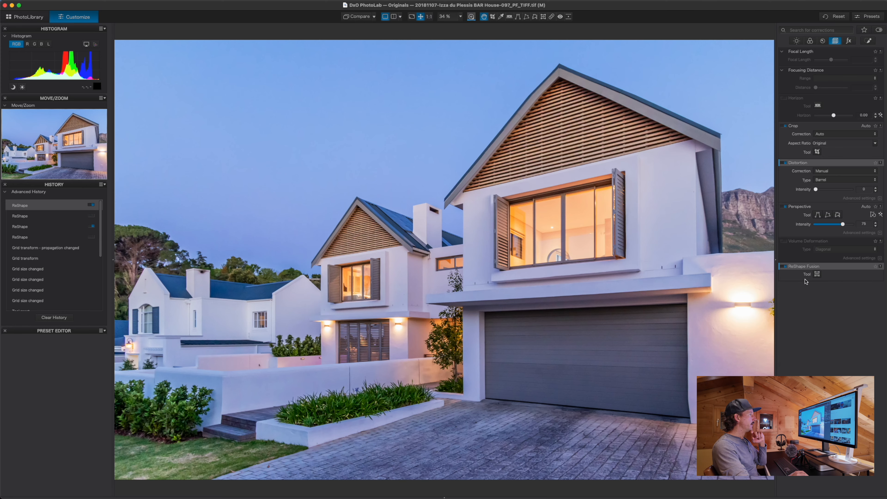
pyautogui.click(817, 274)
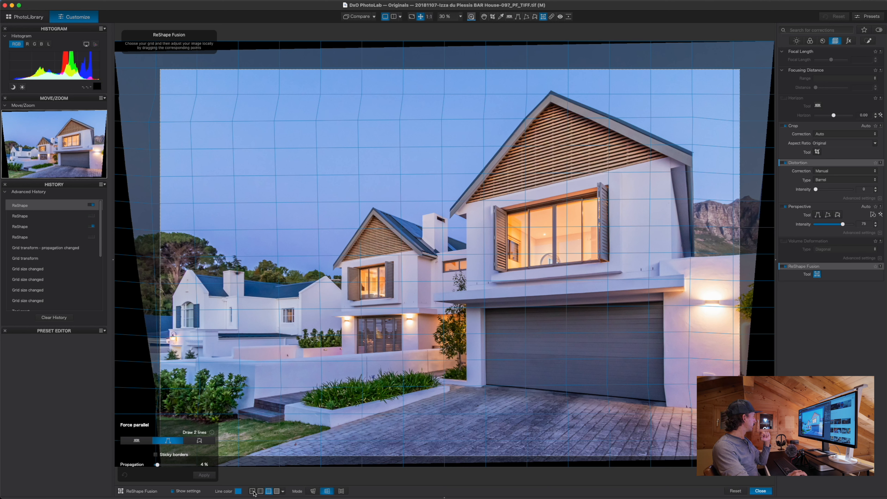
pyautogui.click(312, 492)
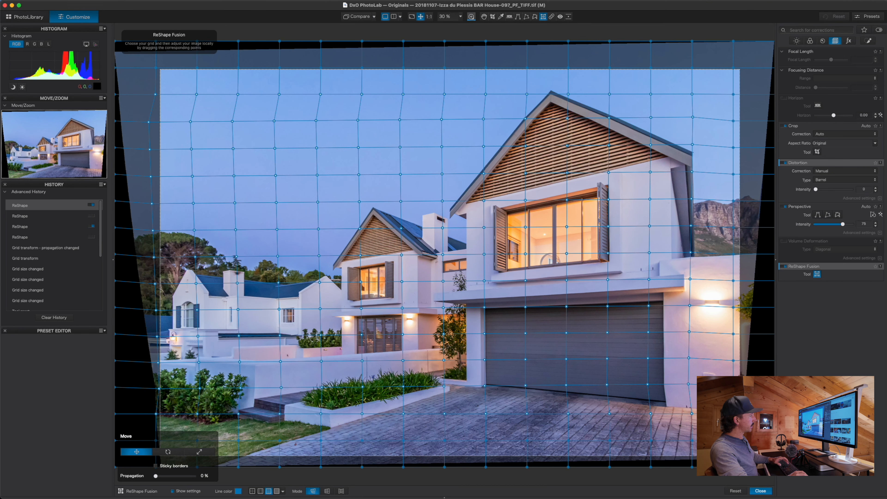
pyautogui.press('super+minus')
pyautogui.moveTo(757, 301); pyautogui.dragTo(593, 491)
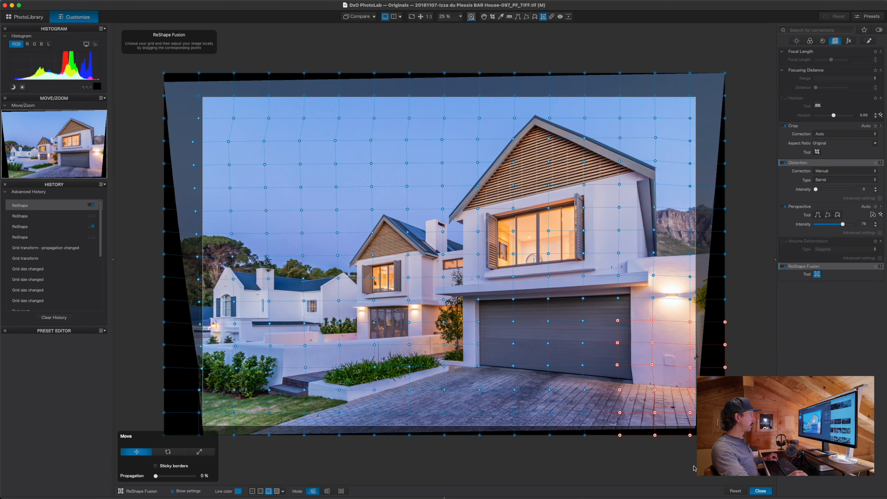
# Undo the last ReShape history entry, close the tool and switch ReShape Fusion back on
pyautogui.press('super+z')
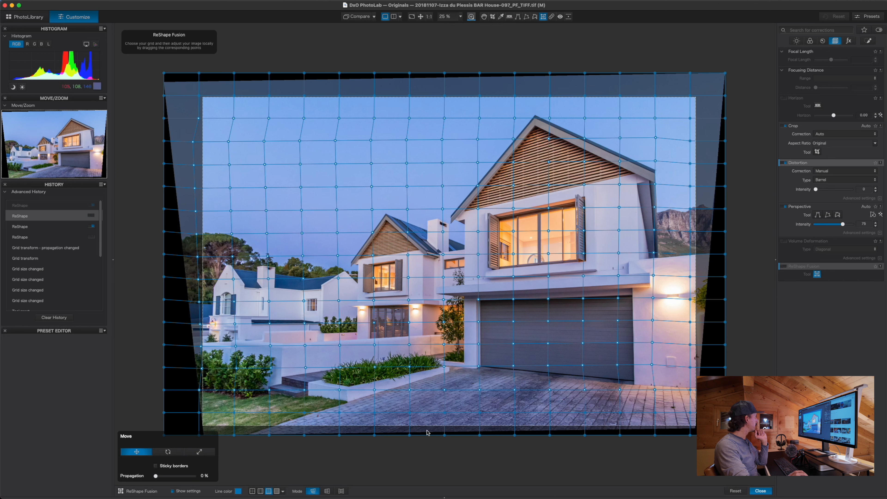
pyautogui.click(761, 491)
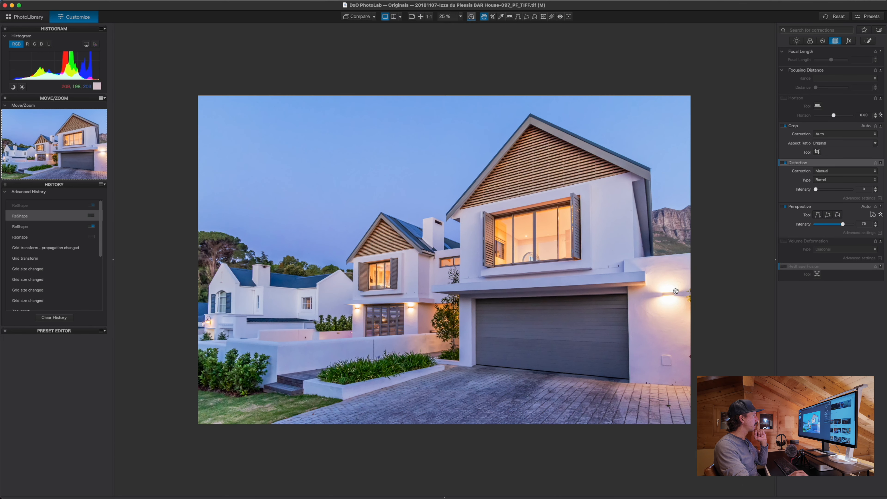
pyautogui.click(783, 267)
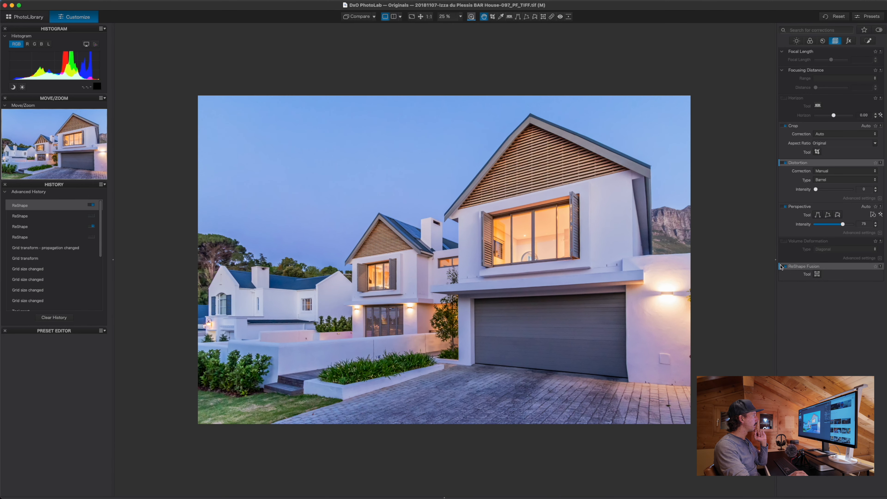
# Reopen the ReShape grid and nudge the control point just below the garage door's lower right corner slightly to the left
pyautogui.click(817, 274)
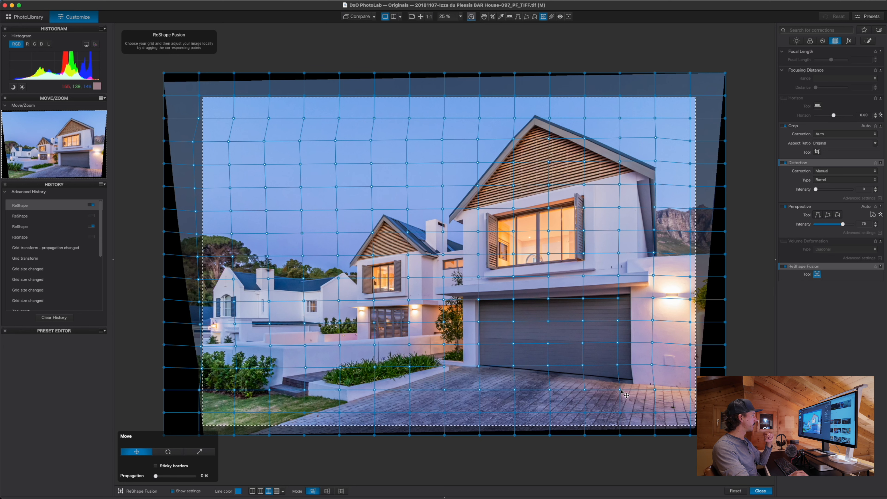
pyautogui.moveTo(621, 390); pyautogui.dragTo(619, 390)
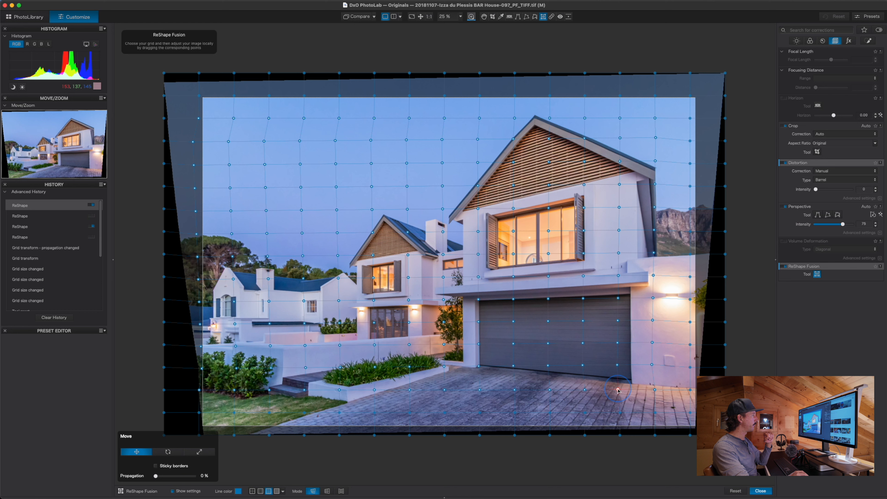
pyautogui.moveTo(617, 389); pyautogui.dragTo(617, 389)
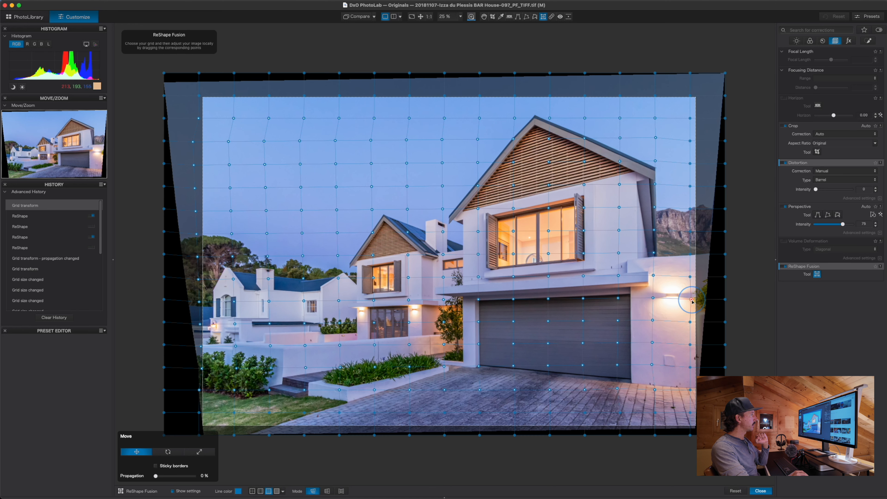
# Nudge the two grid points along the photo's right edge, beside the wall lamp and near the wall's base, and close the tool
pyautogui.moveTo(694, 300); pyautogui.dragTo(696, 299)
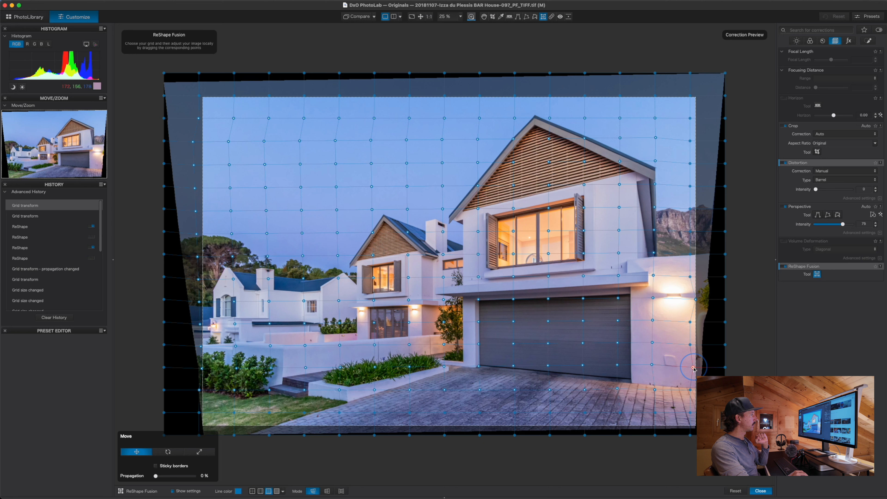
pyautogui.moveTo(694, 367); pyautogui.dragTo(694, 368)
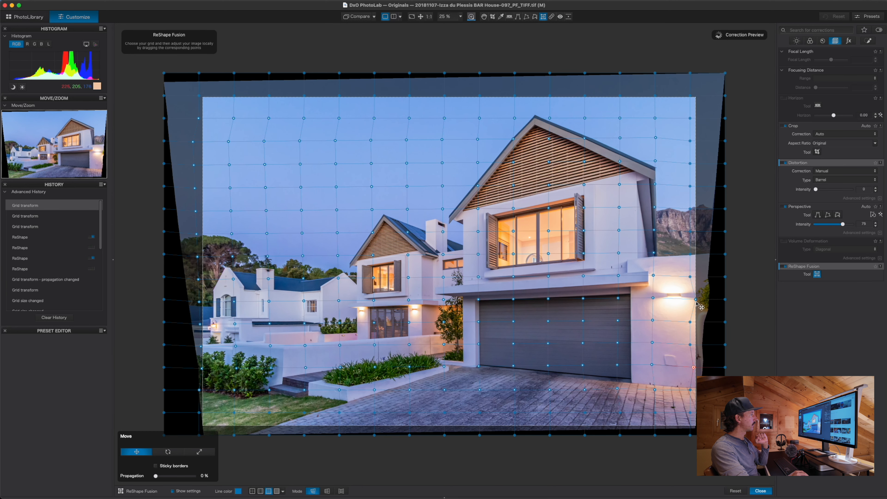
pyautogui.moveTo(695, 300); pyautogui.dragTo(696, 300)
pyautogui.moveTo(693, 368); pyautogui.dragTo(694, 368)
pyautogui.click(759, 491)
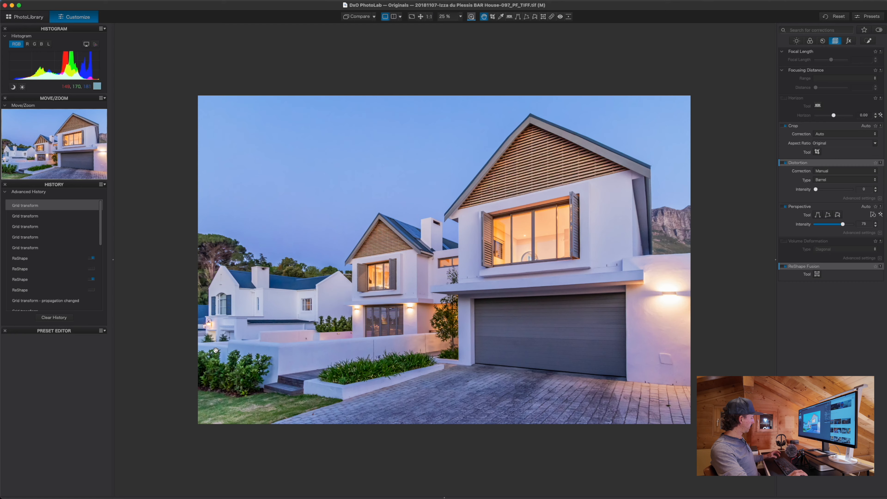
# Compare the corrected house against the No Corrections (without Geometry) reference in a fitted view with the side palettes temporarily hidden
pyautogui.press('Tab')
pyautogui.press('super+0')
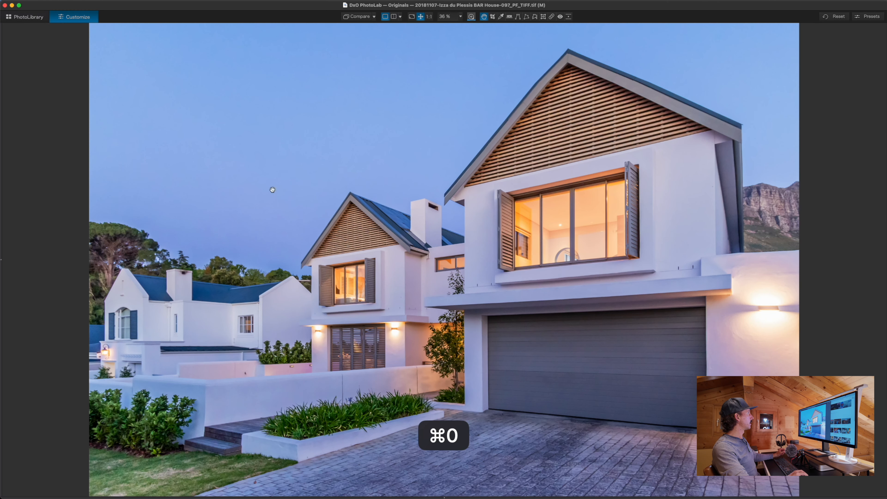
pyautogui.click(374, 18)
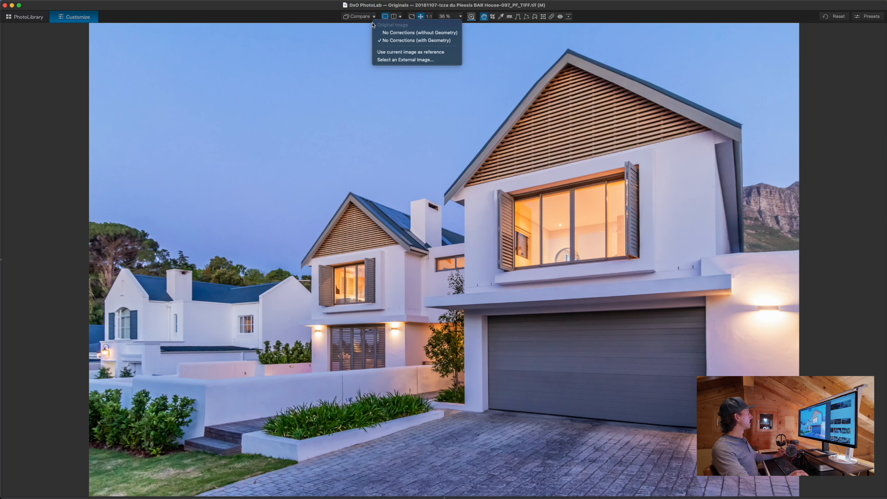
pyautogui.click(381, 33)
pyautogui.click(367, 18)
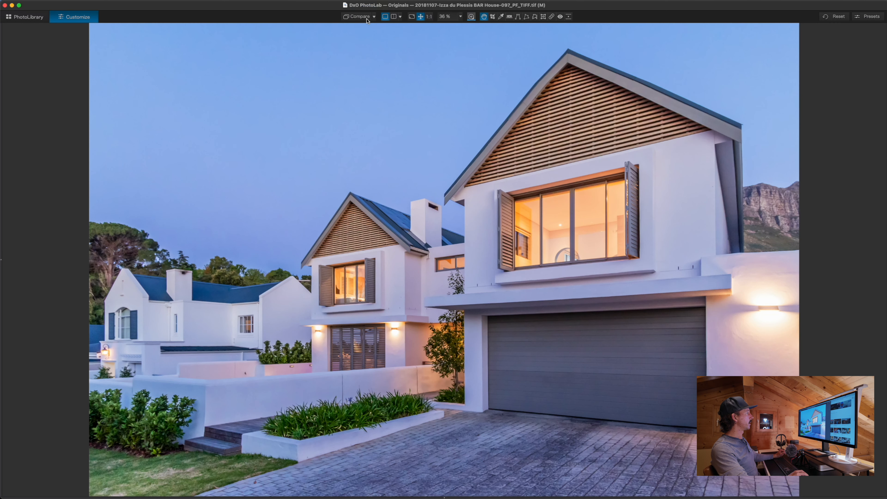
pyautogui.press('Tab')
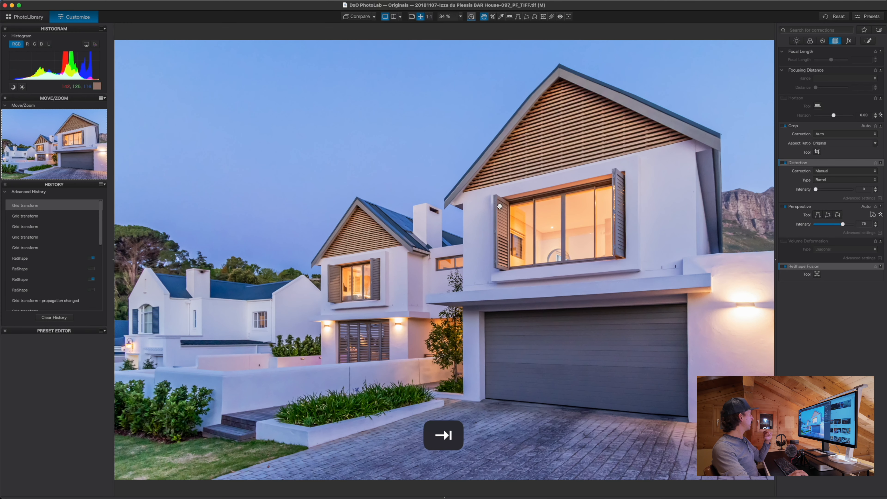
# Review the Perspective, Intensity and ReShape states in Advanced History and restore the first Grid transform above the latest ReShape entry
pyautogui.moveTo(100, 219); pyautogui.dragTo(108, 288)
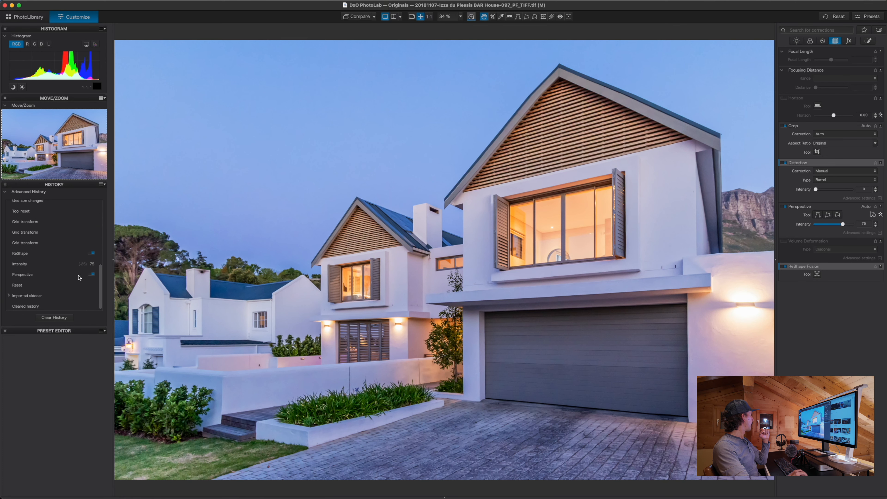
pyautogui.click(44, 275)
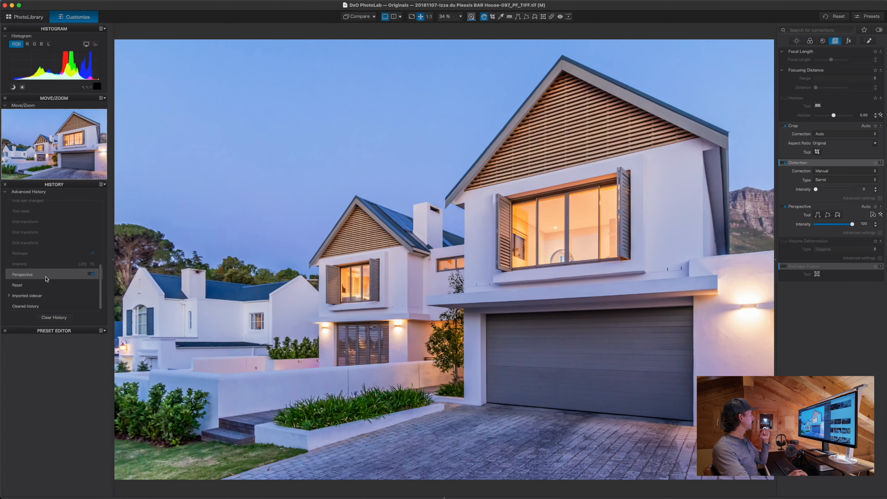
pyautogui.click(44, 266)
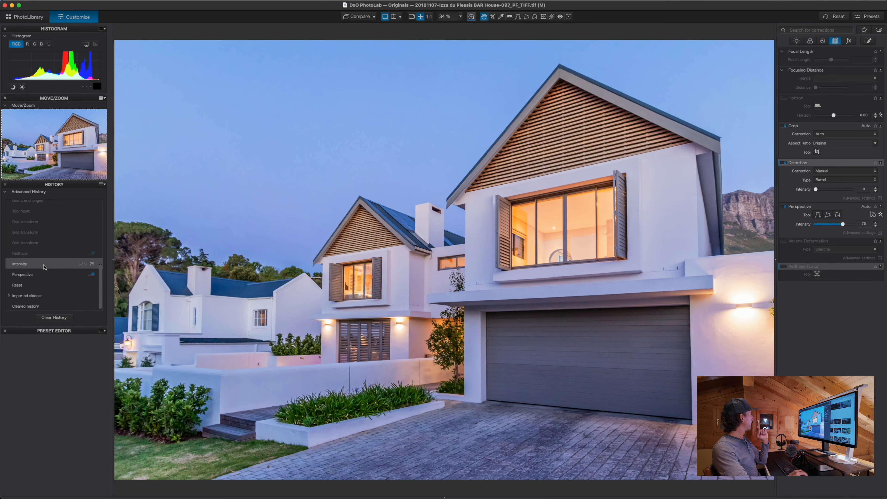
pyautogui.scroll(10, 43, 270)
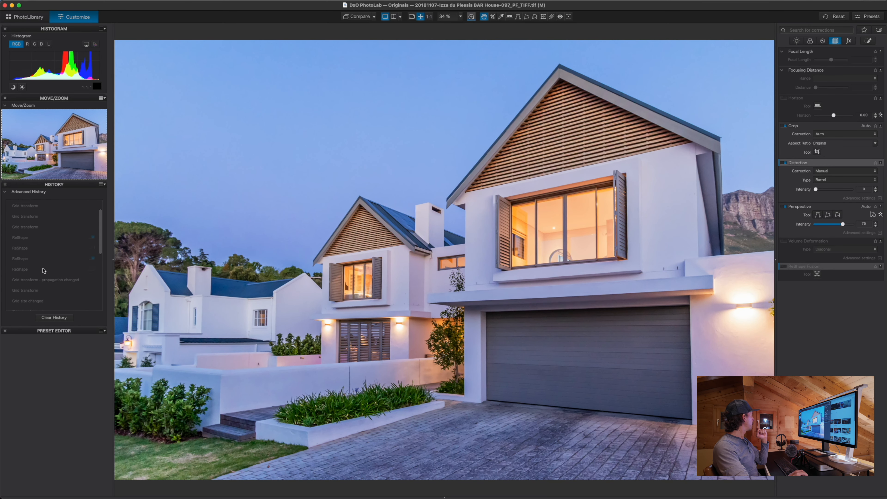
pyautogui.click(39, 259)
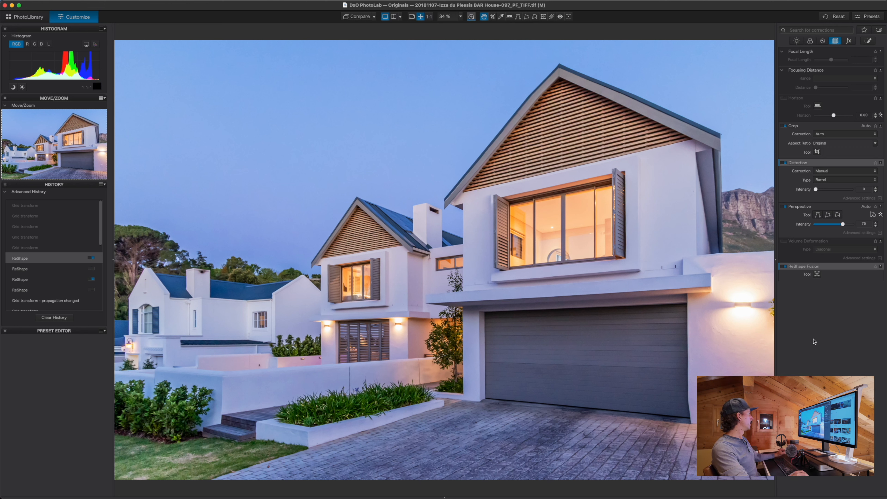
pyautogui.click(54, 247)
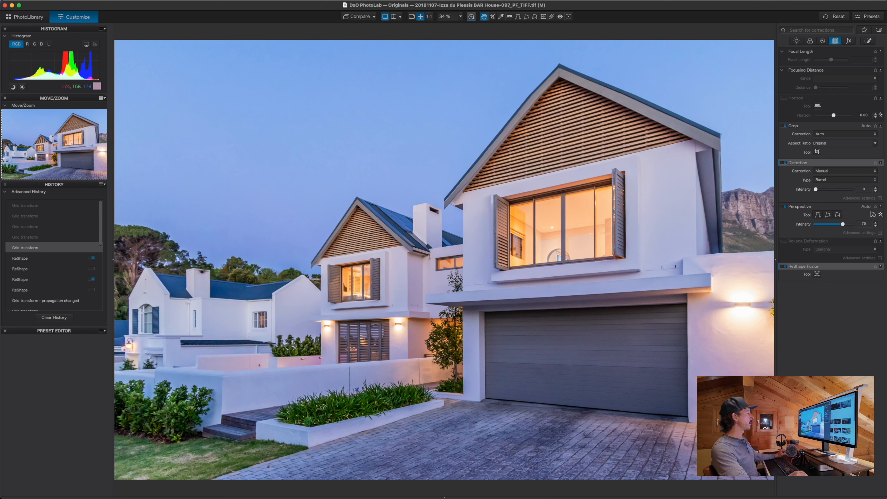
# Restore the house's most recent Grid transform state in the history and open the orchid sculpture photo from the library for editing
pyautogui.click(51, 206)
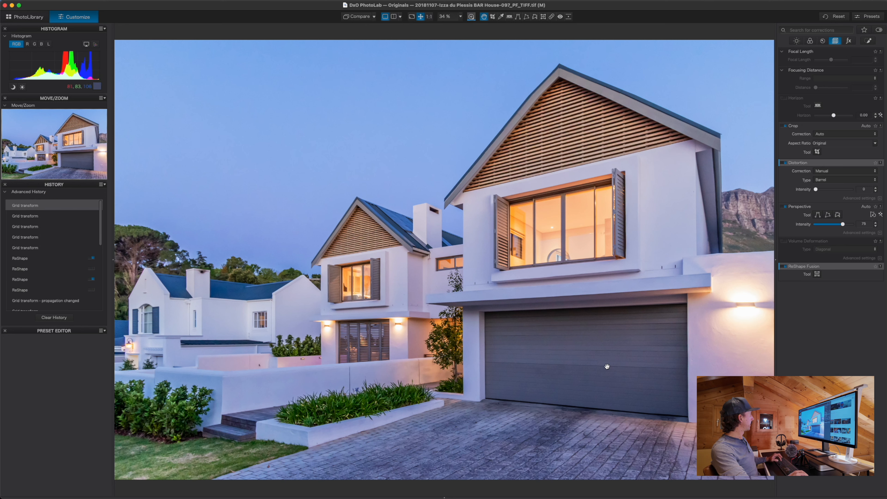
pyautogui.click(22, 17)
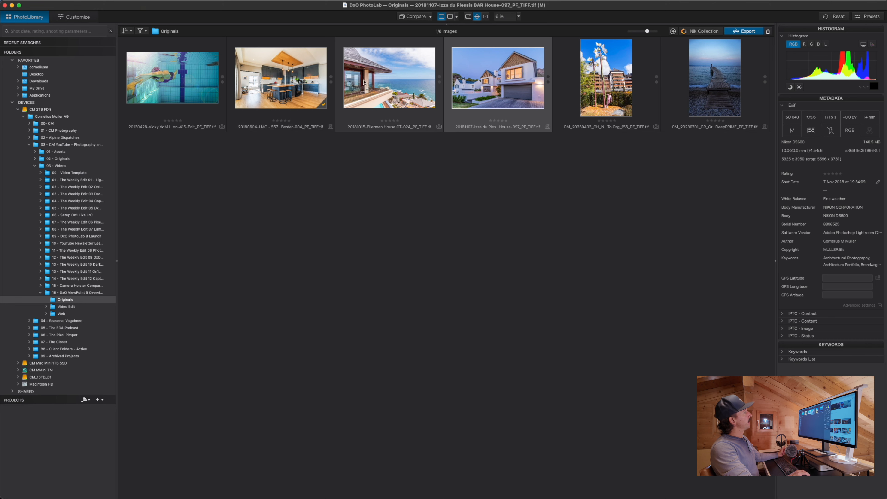
pyautogui.click(595, 92)
pyautogui.doubleClick(596, 92)
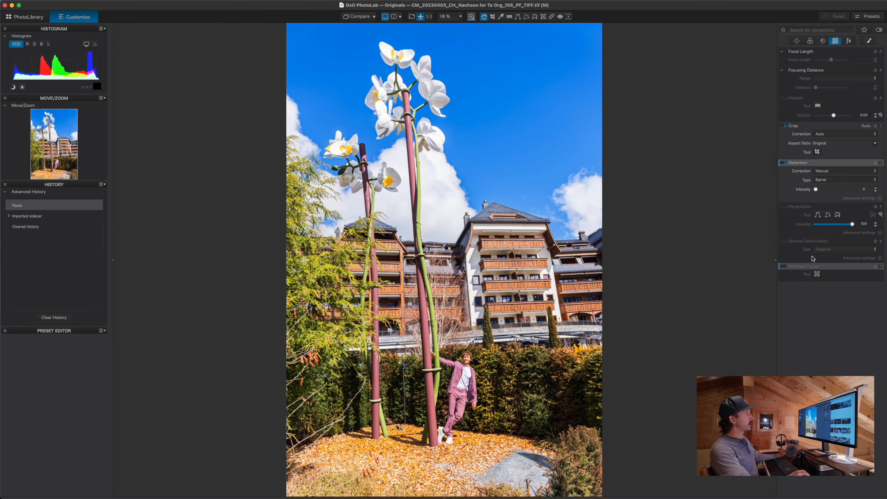
# Enable the Perspective correction on the orchid photo and set its intensity to 90 with the grid overlay temporarily shown
pyautogui.moveTo(814, 267)
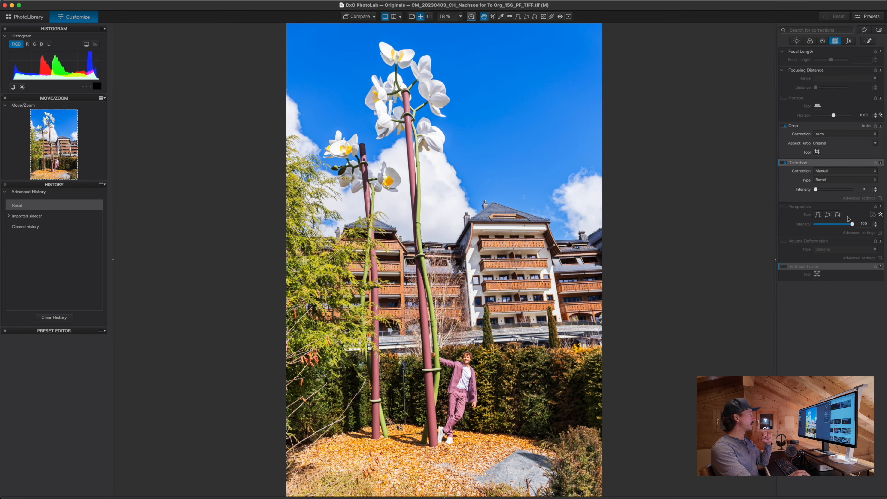
pyautogui.click(785, 207)
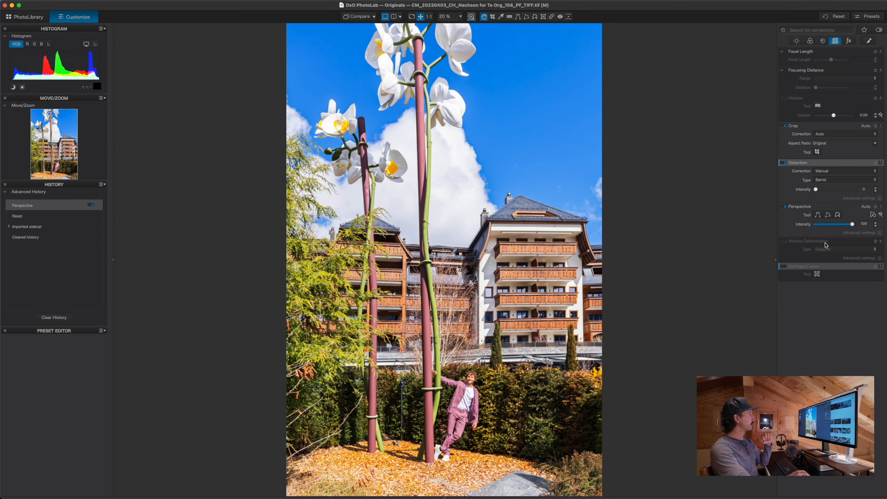
pyautogui.press('g')
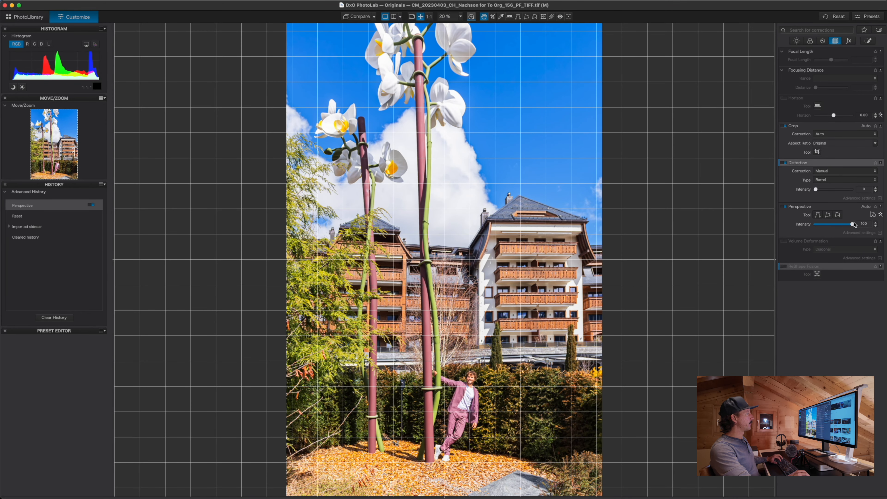
pyautogui.moveTo(853, 224); pyautogui.dragTo(859, 230)
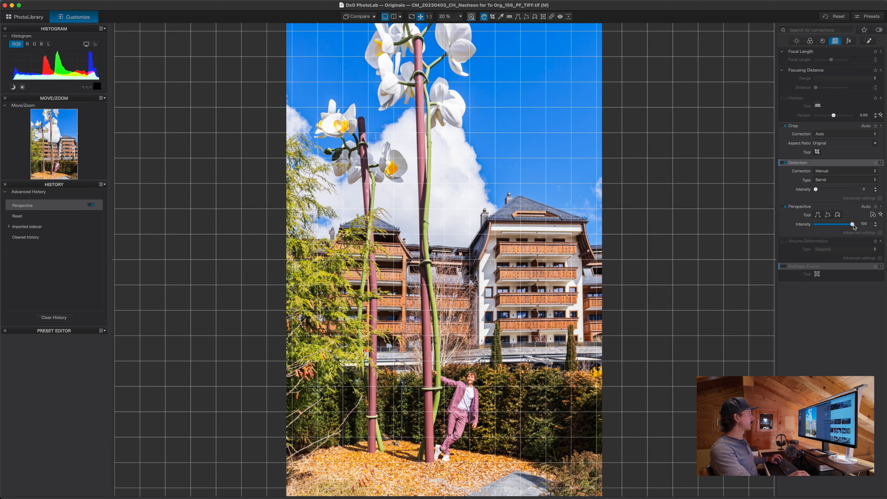
pyautogui.moveTo(854, 227); pyautogui.dragTo(850, 228)
pyautogui.press('g')
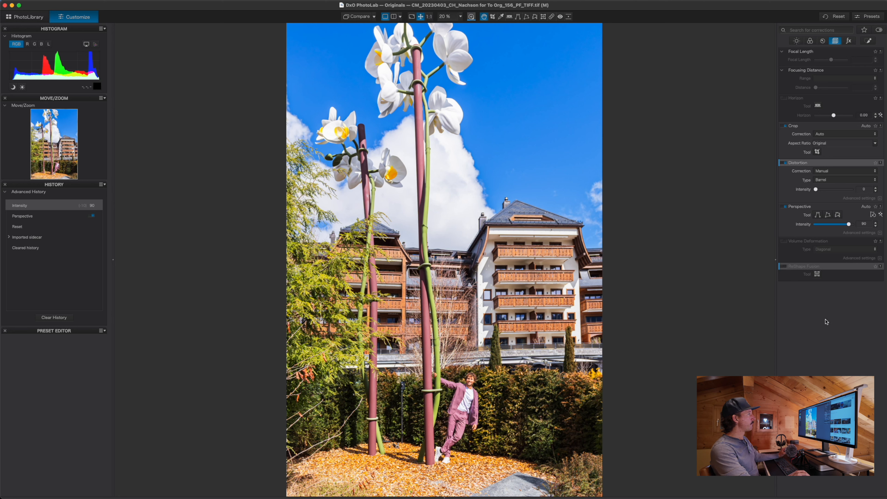
# Enable ReShape Fusion, open its grid tool on the whole photo and choose the third, denser grid preset
pyautogui.click(783, 266)
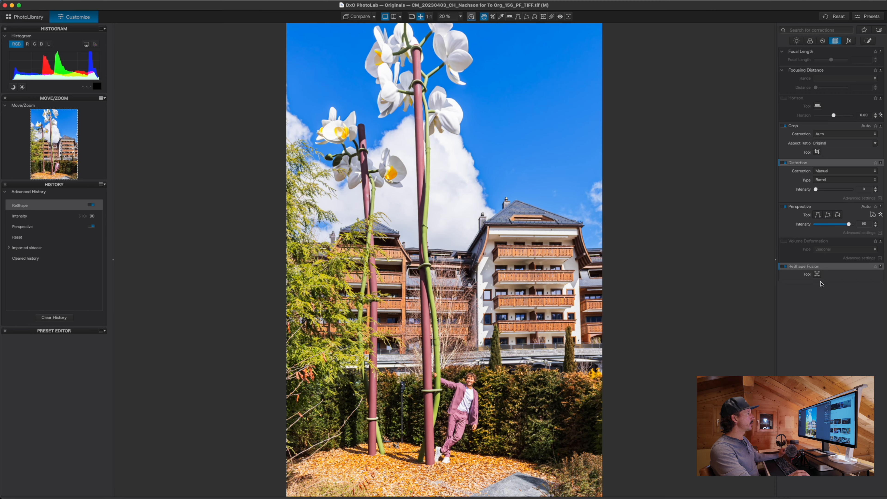
pyautogui.click(818, 275)
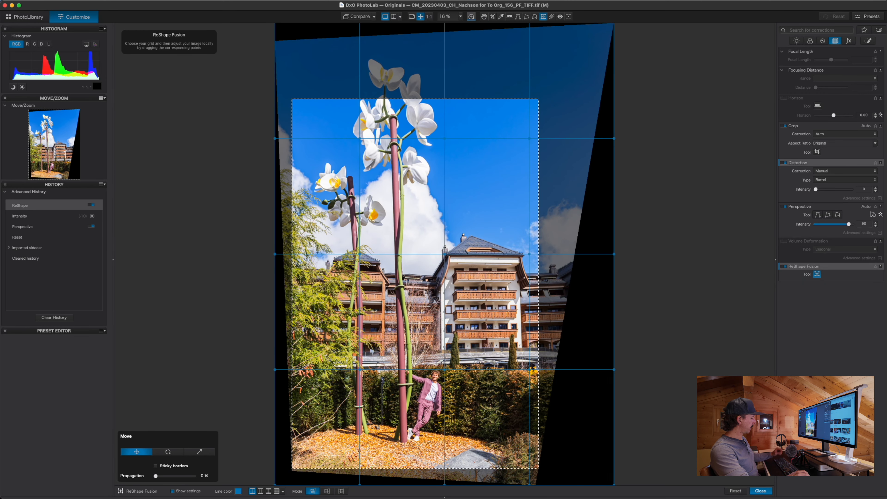
pyautogui.press('super+minus')
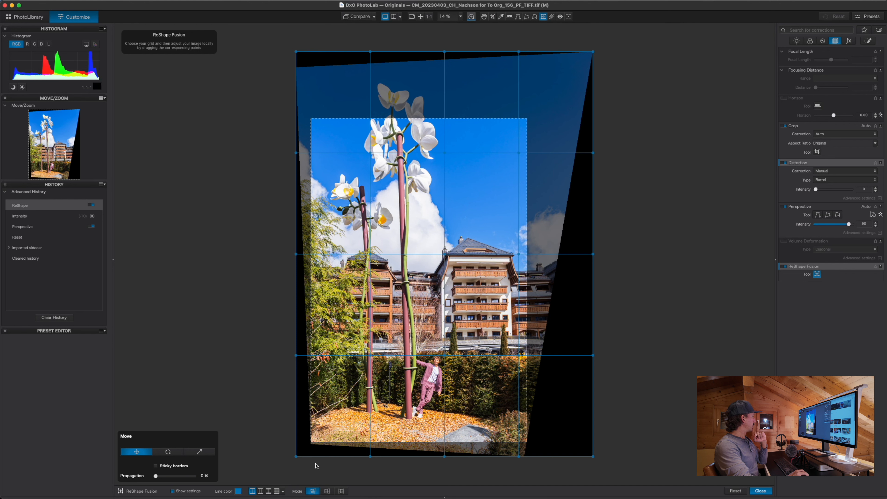
pyautogui.click(268, 492)
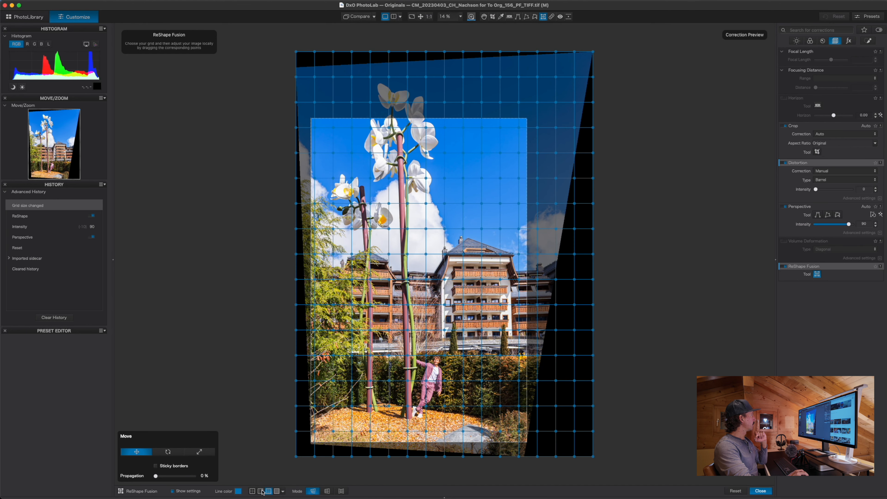
pyautogui.click(262, 492)
pyautogui.click(268, 491)
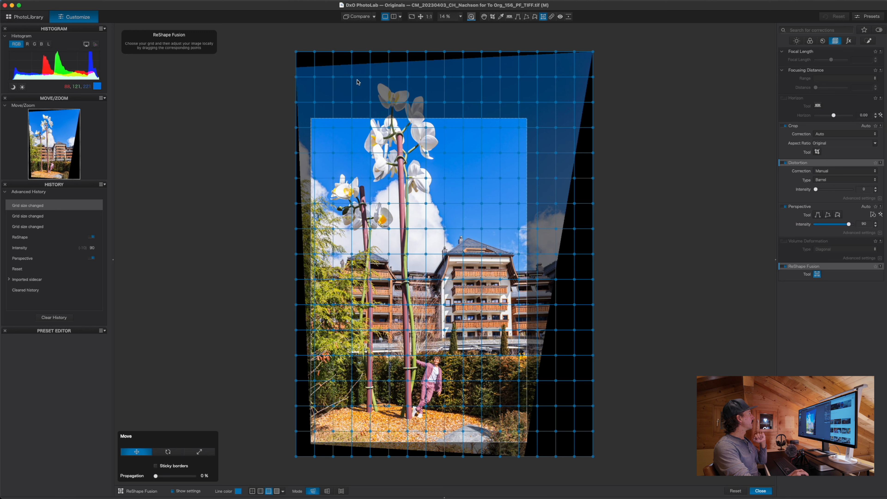
# Move the 5-by-5 block of grid points around the tallest orchid's blossoms down, then lower its upper three rows and adjoining side points slightly
pyautogui.moveTo(357, 73); pyautogui.dragTo(454, 184)
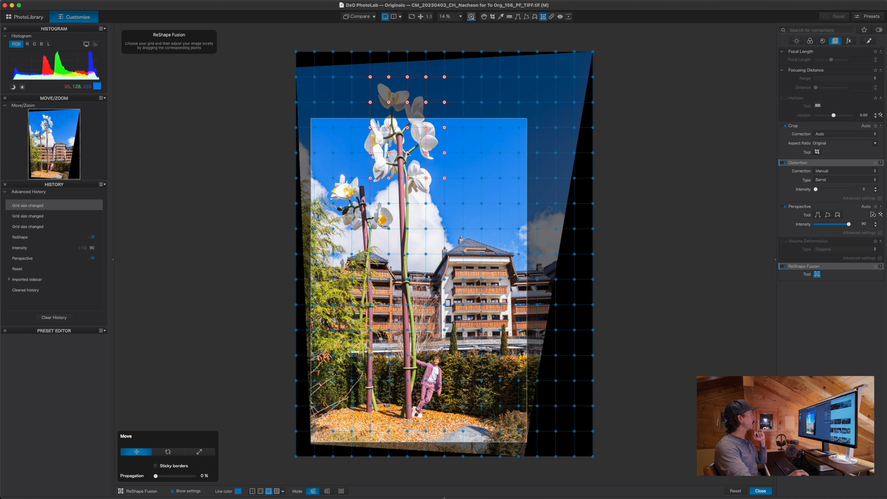
pyautogui.moveTo(407, 153)
pyautogui.mouseDown()
pyautogui.moveTo(415, 156)
pyautogui.moveTo(408, 164)
pyautogui.mouseUp()
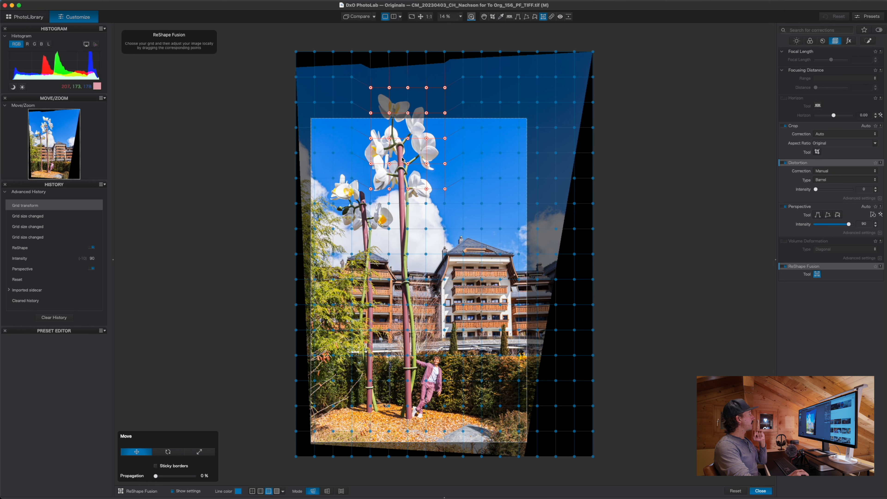
pyautogui.click(282, 143)
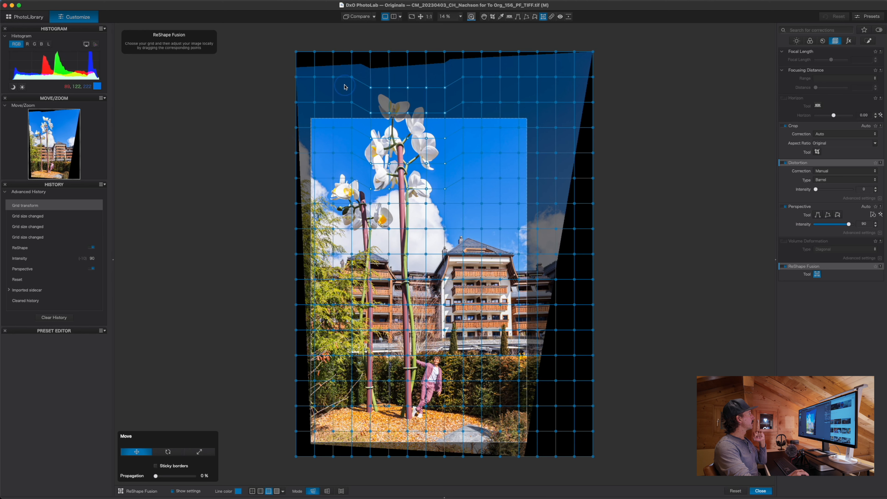
pyautogui.moveTo(344, 86); pyautogui.dragTo(466, 142)
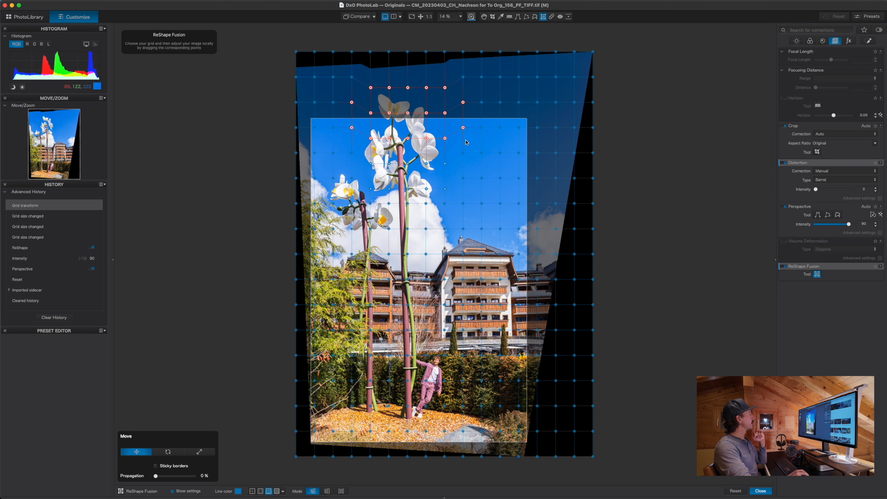
pyautogui.moveTo(426, 114); pyautogui.dragTo(427, 120)
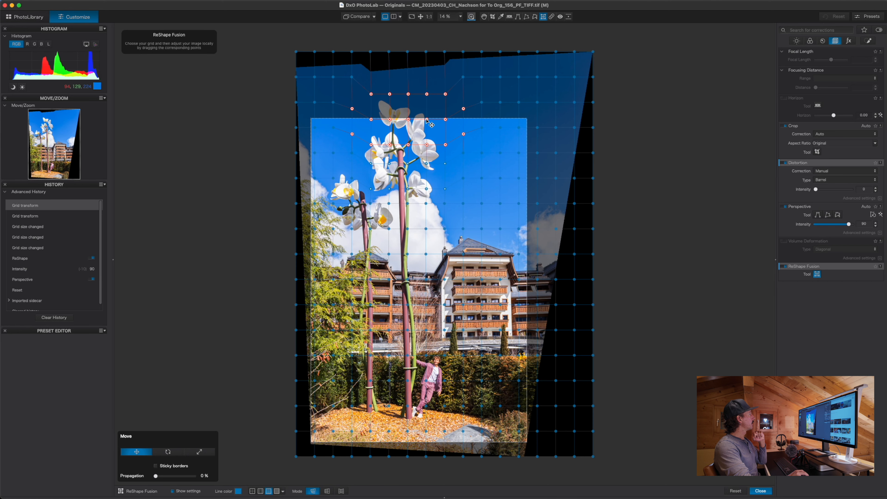
pyautogui.click(267, 110)
pyautogui.moveTo(287, 79); pyautogui.dragTo(287, 124)
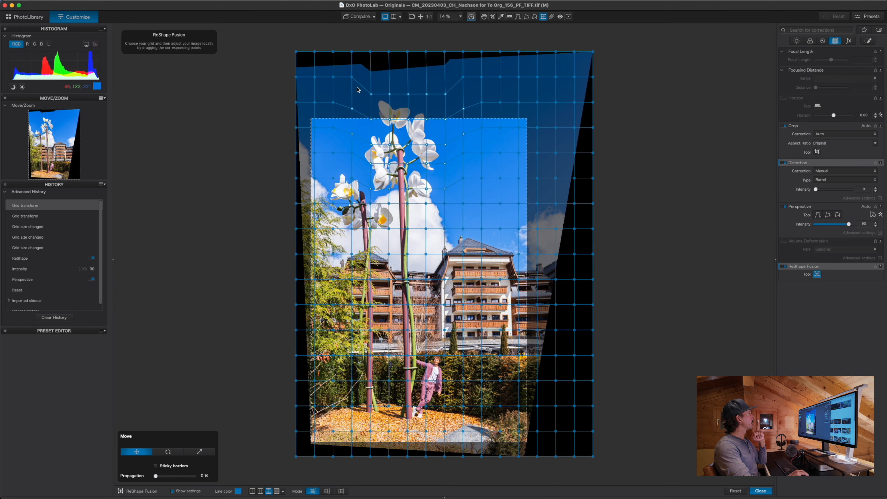
# Lower the two topmost rows of displaced grid points above the tallest orchid, then shift the whole block slightly further down
pyautogui.moveTo(361, 81); pyautogui.dragTo(458, 129)
pyautogui.moveTo(408, 96); pyautogui.dragTo(409, 109)
pyautogui.click(363, 106)
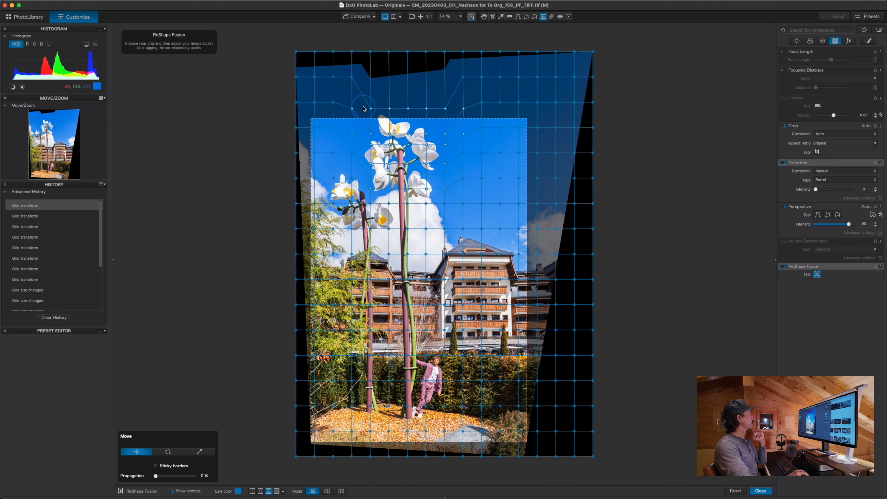
pyautogui.moveTo(361, 86); pyautogui.dragTo(458, 195)
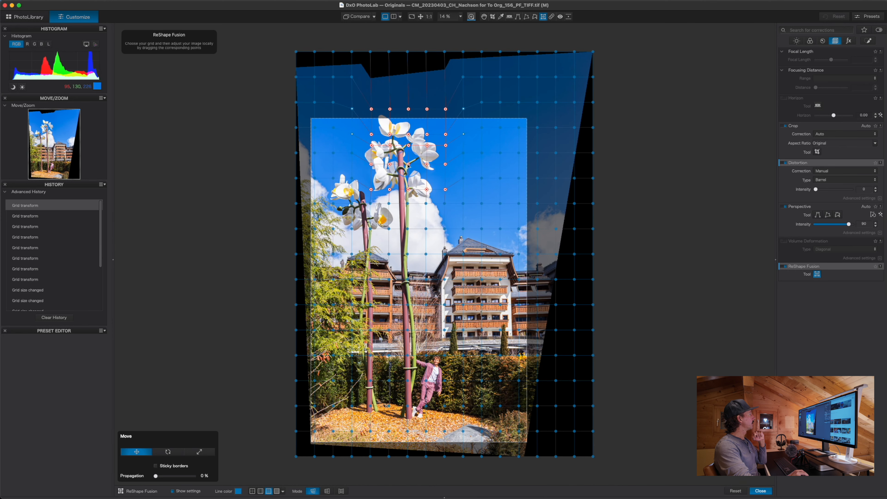
pyautogui.moveTo(408, 165); pyautogui.dragTo(408, 169)
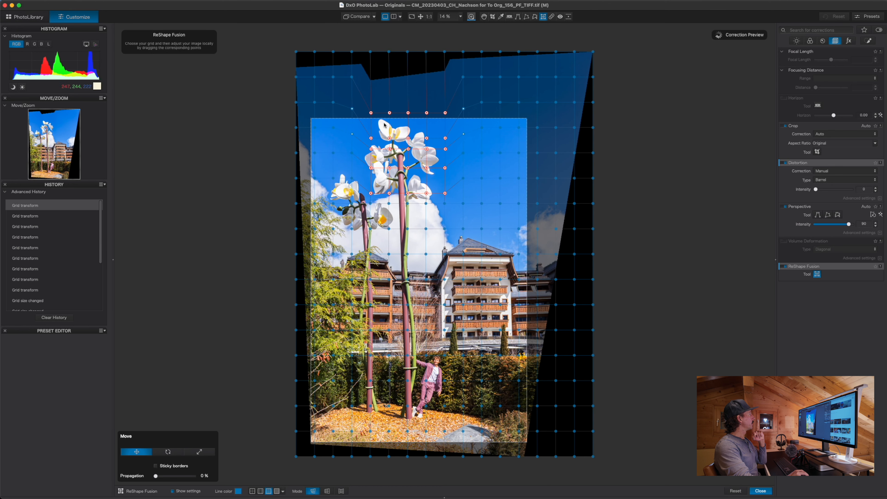
pyautogui.click(358, 106)
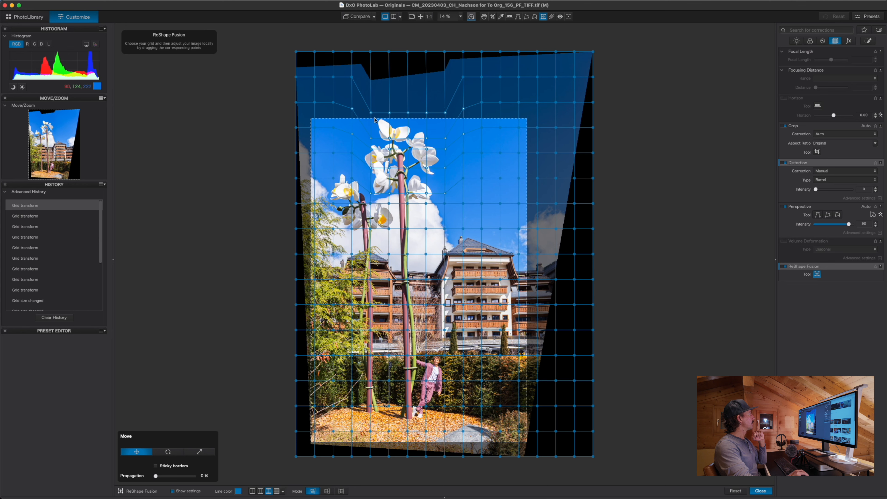
# Nudge the two leftmost grid points of the row above the tallest orchid slightly down and close the ReShape tool
pyautogui.click(371, 114)
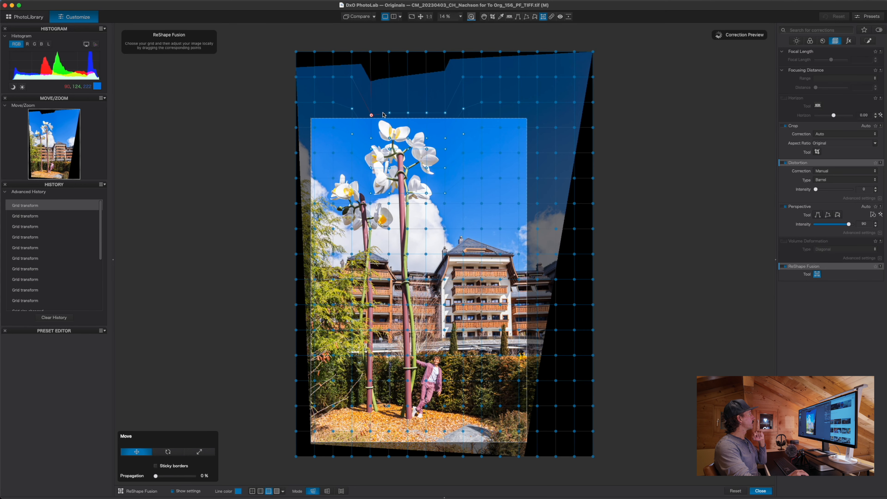
pyautogui.click(390, 114)
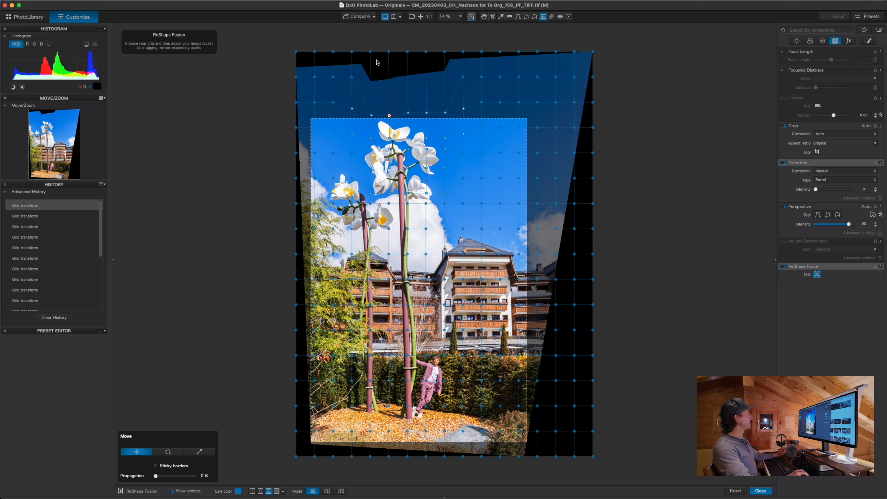
pyautogui.click(769, 492)
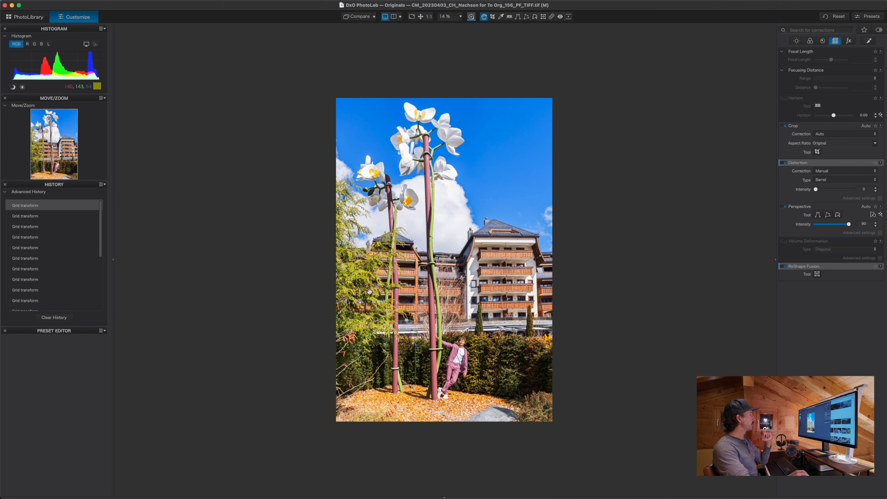
# Compare the orchid photo with and without ReShape Fusion by switching the correction off and on, leaving it on
pyautogui.press('super+0')
pyautogui.press('super+minus')
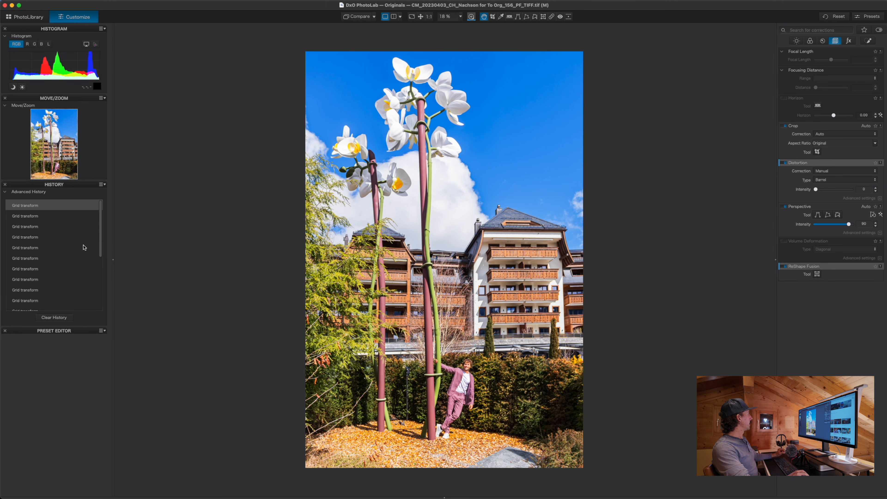
pyautogui.moveTo(793, 269)
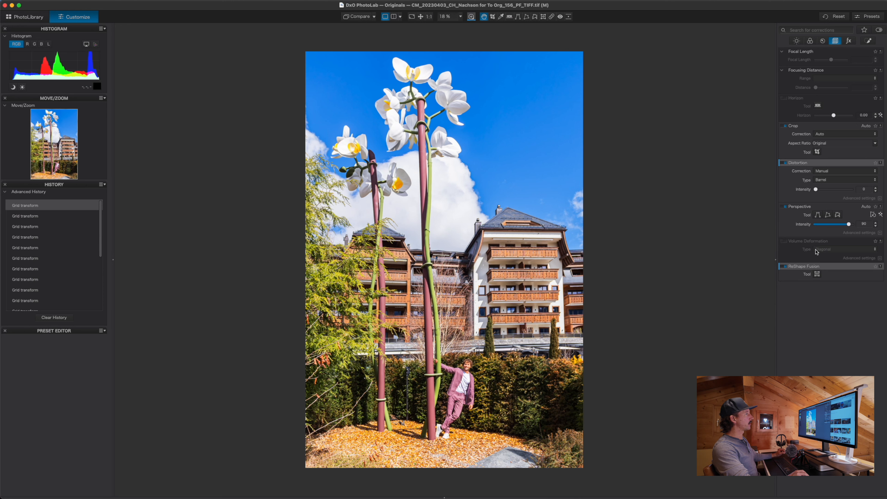
pyautogui.click(786, 267)
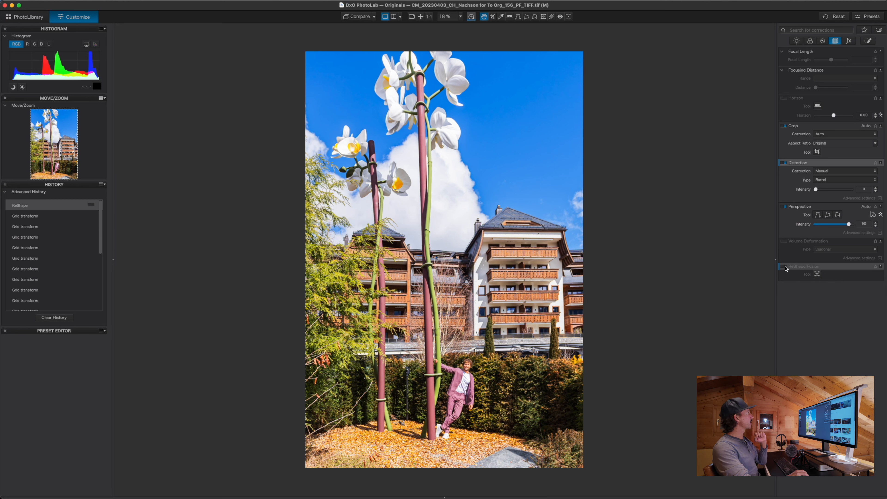
pyautogui.click(786, 267)
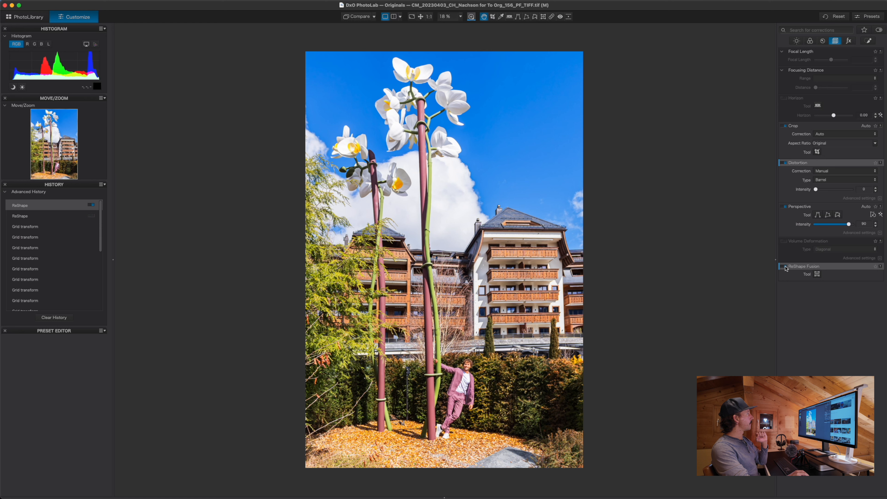
pyautogui.click(786, 267)
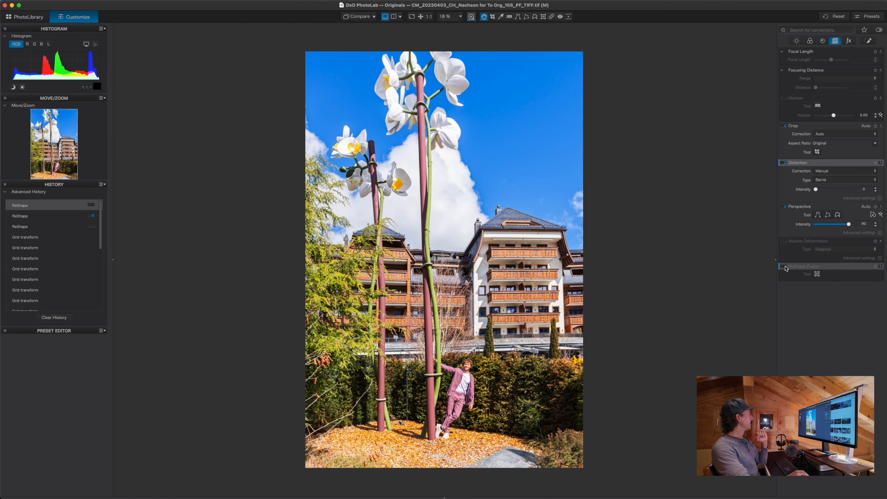
pyautogui.click(786, 267)
pyautogui.click(786, 268)
pyautogui.click(786, 267)
pyautogui.click(786, 267)
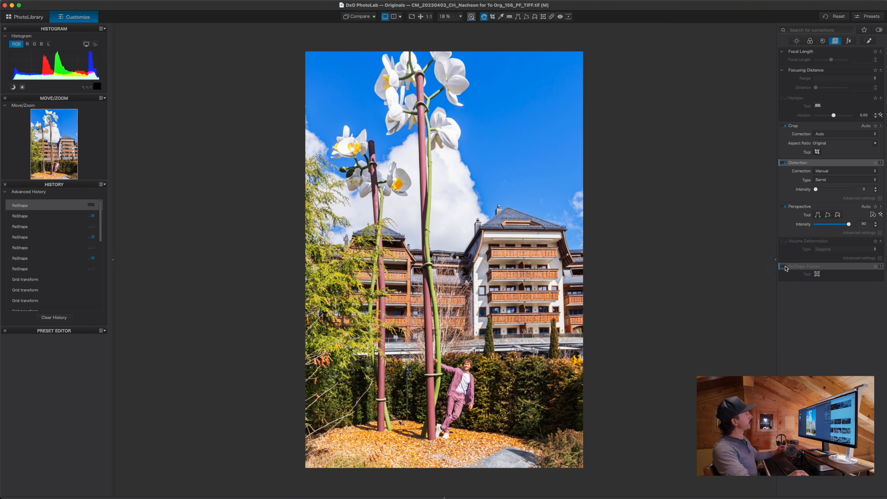
pyautogui.click(786, 267)
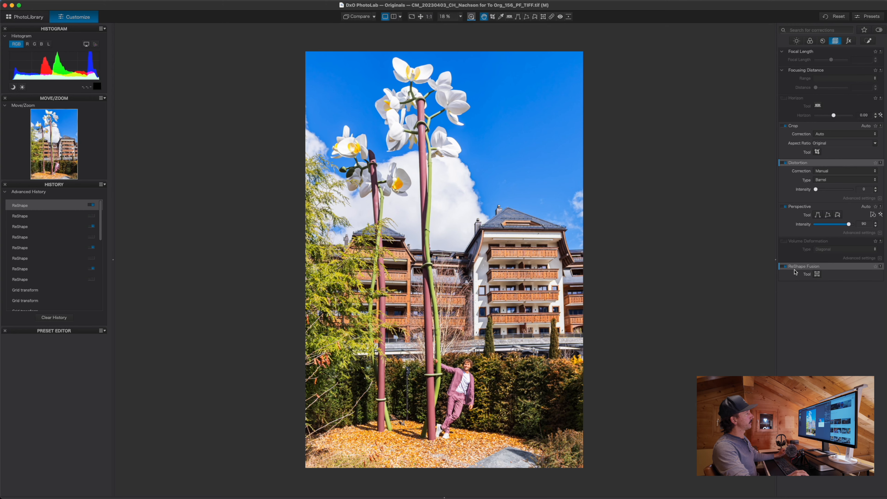
# Open the Greece Corfu photo of the wooden pier from the photo library for editing and fit it in the view
pyautogui.moveTo(793, 267)
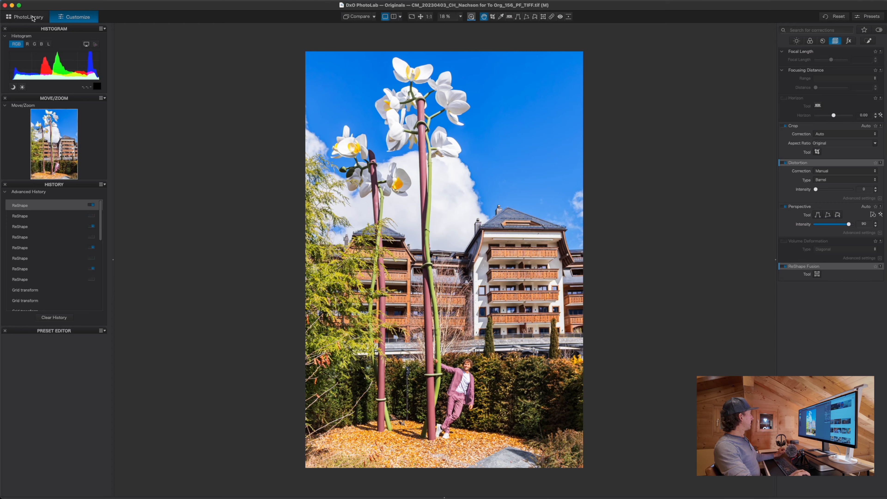
pyautogui.click(25, 17)
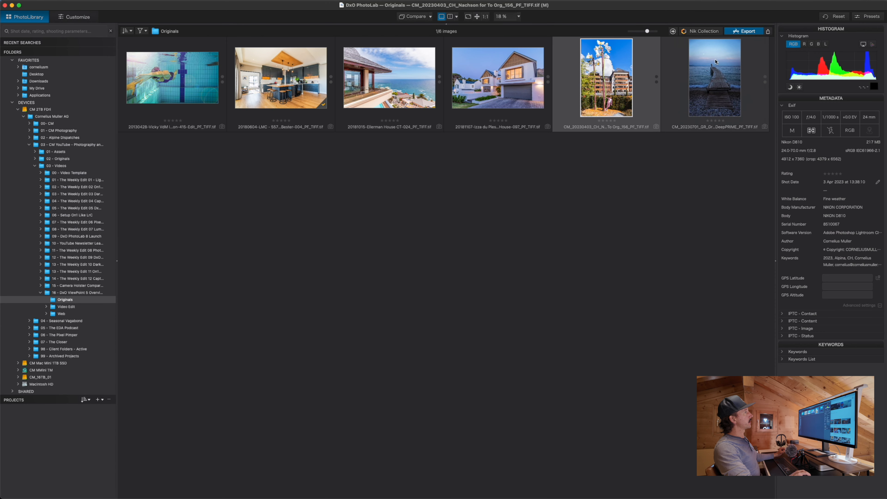
pyautogui.click(712, 109)
pyautogui.doubleClick(711, 101)
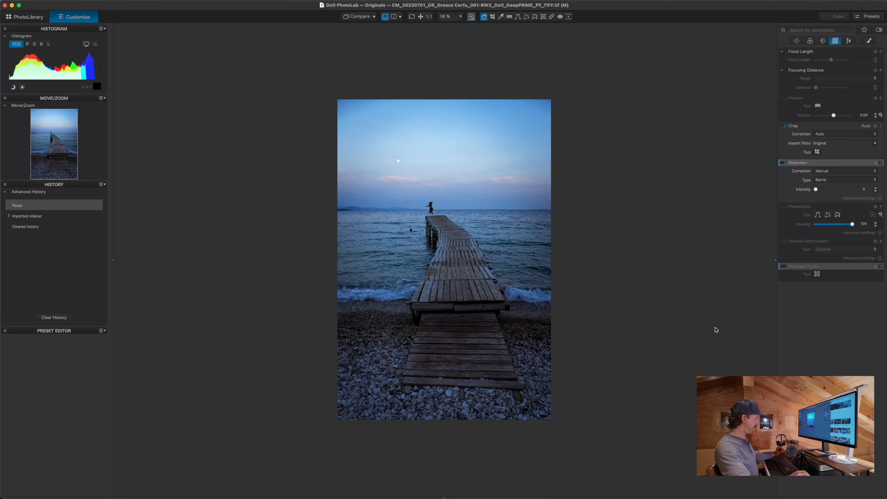
pyautogui.press('super+0')
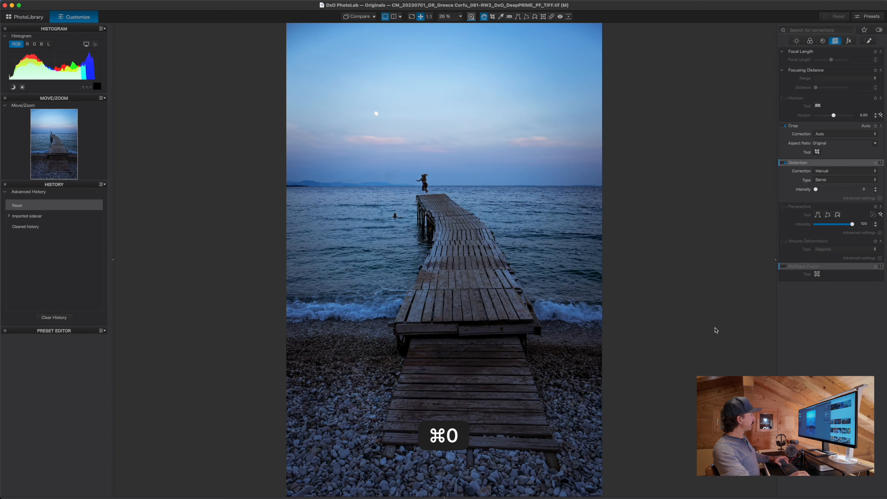
pyautogui.press('super+minus')
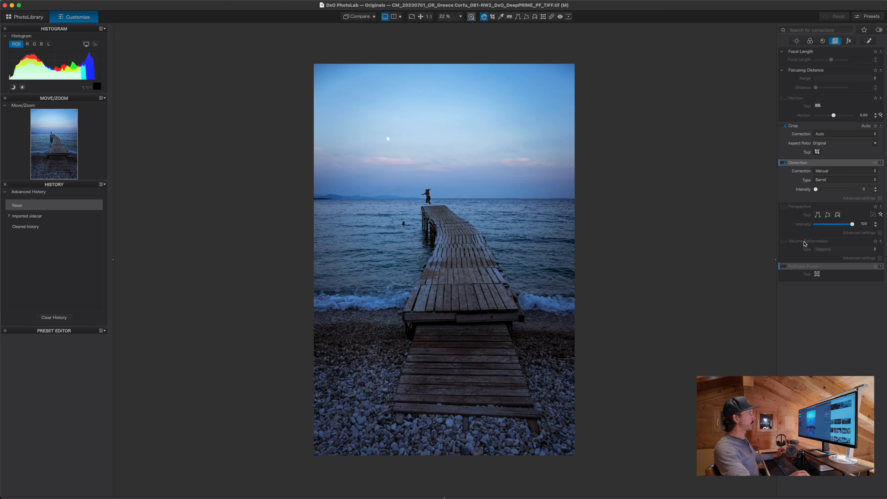
pyautogui.moveTo(794, 273)
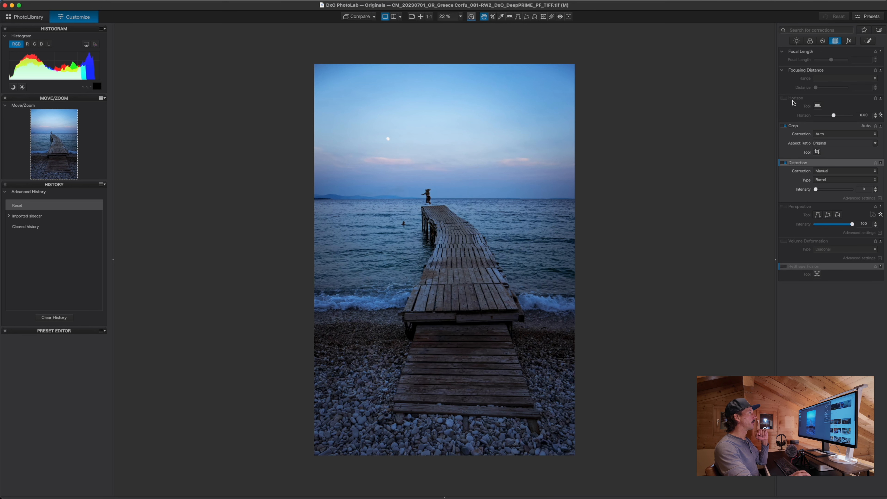
# Turn on the Horizon correction, align its guide line with the sea horizon behind the pier, and apply the levelling
pyautogui.click(785, 98)
pyautogui.click(818, 106)
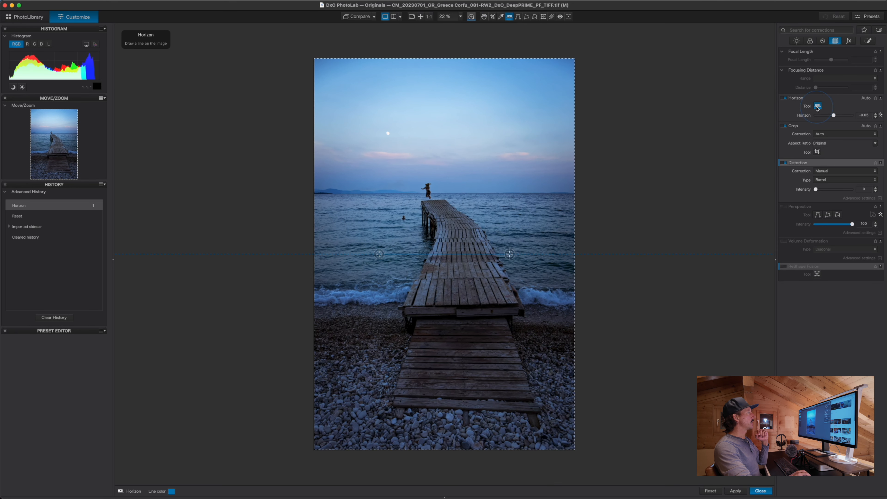
pyautogui.moveTo(379, 255); pyautogui.dragTo(332, 198)
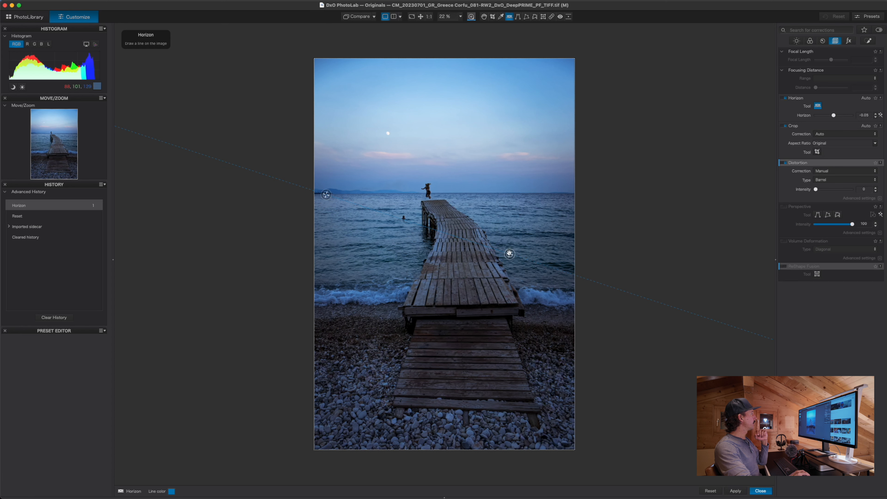
pyautogui.moveTo(510, 255); pyautogui.dragTo(566, 193)
pyautogui.press('shift')
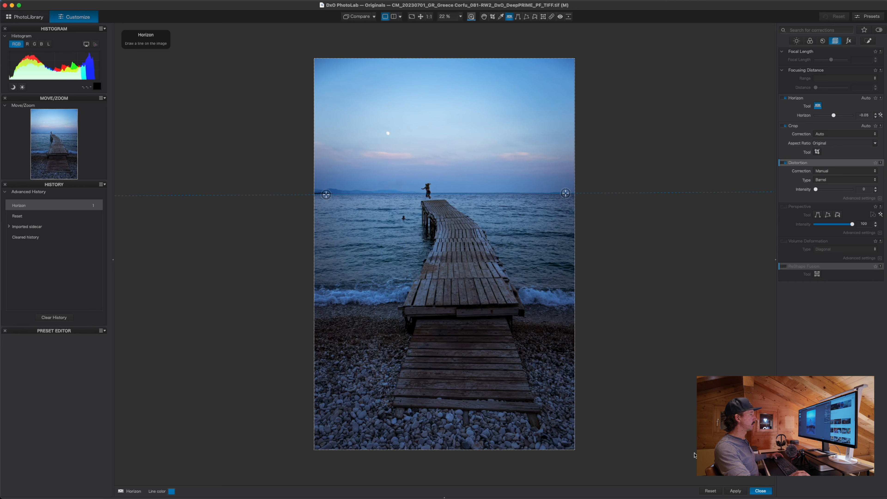
pyautogui.click(738, 490)
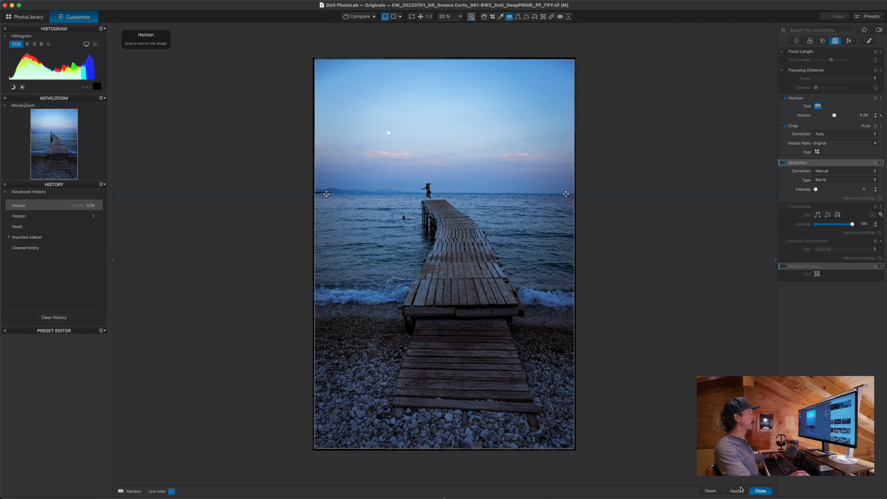
pyautogui.click(755, 491)
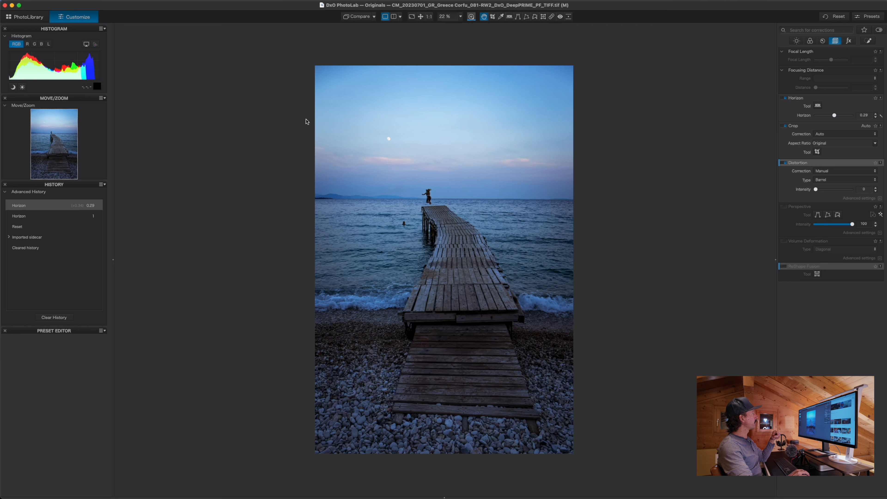
# Enable ReShape Fusion and use Scale to slightly enlarge the three full-width rows of grid points spanning the sky and horizon
pyautogui.moveTo(305, 119); pyautogui.dragTo(384, 182)
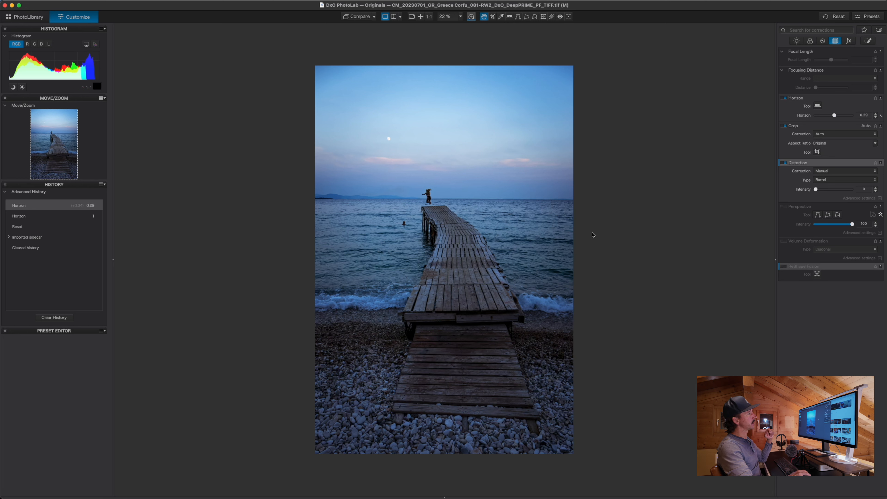
pyautogui.click(784, 266)
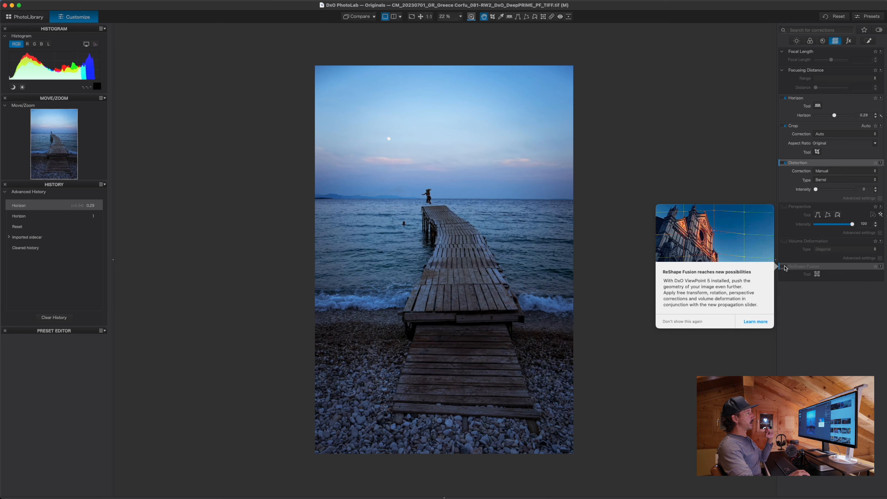
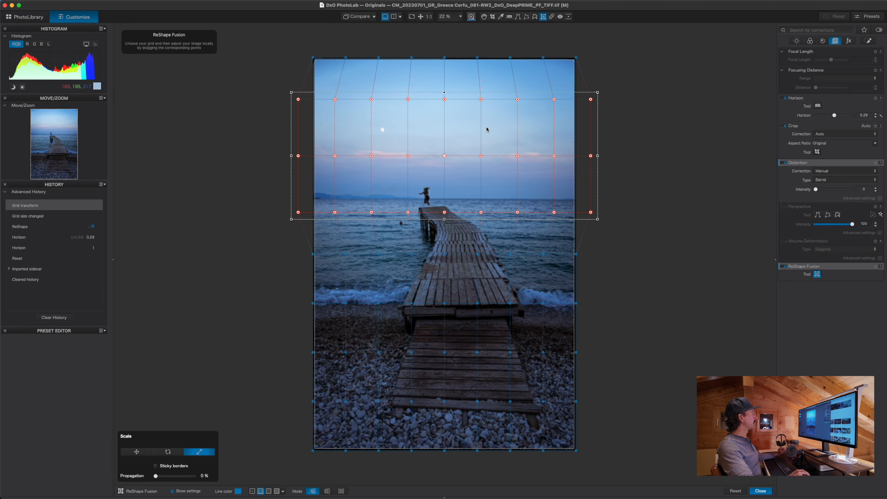
pyautogui.moveTo(444, 93); pyautogui.dragTo(445, 90)
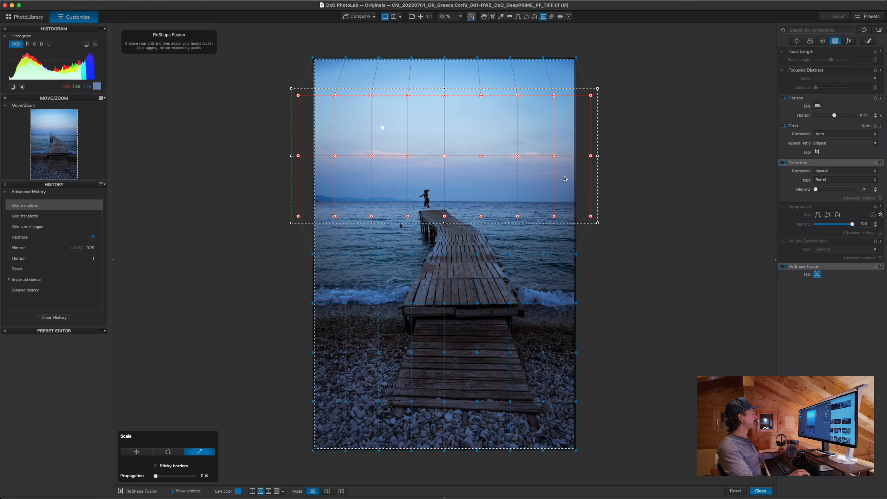
pyautogui.click(597, 87)
pyautogui.moveTo(597, 86); pyautogui.dragTo(598, 86)
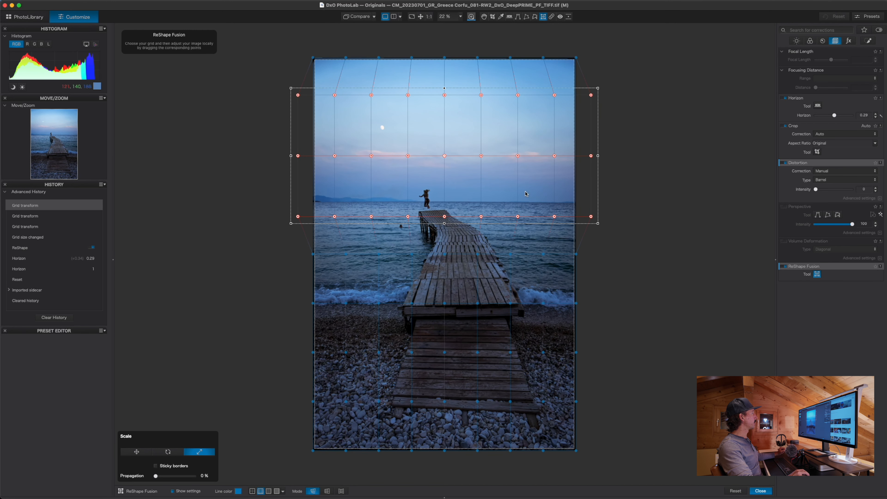
# Move the three enlarged grid rows up slightly, then raise the topmost row of grid points above the photo's upper edge
pyautogui.click(137, 452)
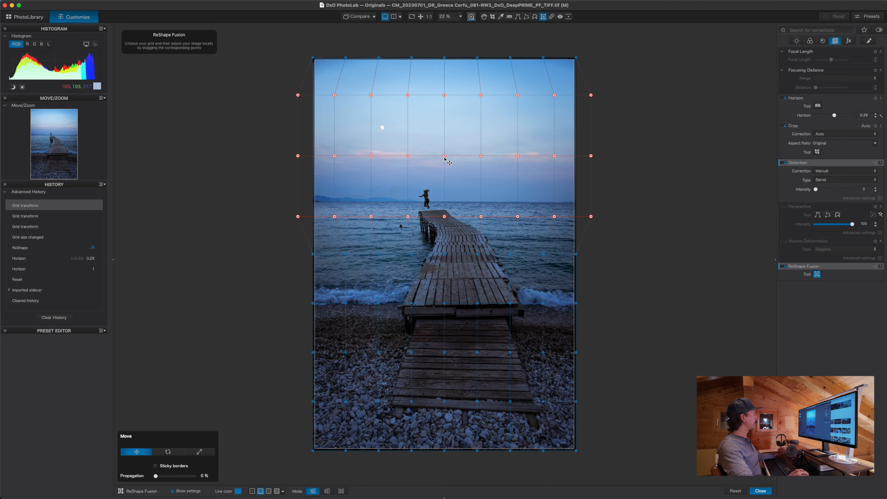
pyautogui.moveTo(445, 156); pyautogui.dragTo(444, 146)
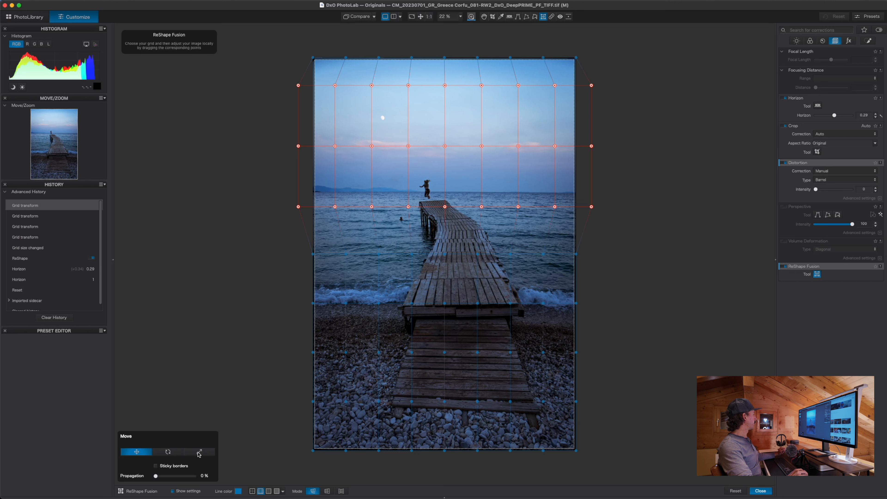
pyautogui.click(273, 104)
pyautogui.moveTo(284, 51); pyautogui.dragTo(603, 61)
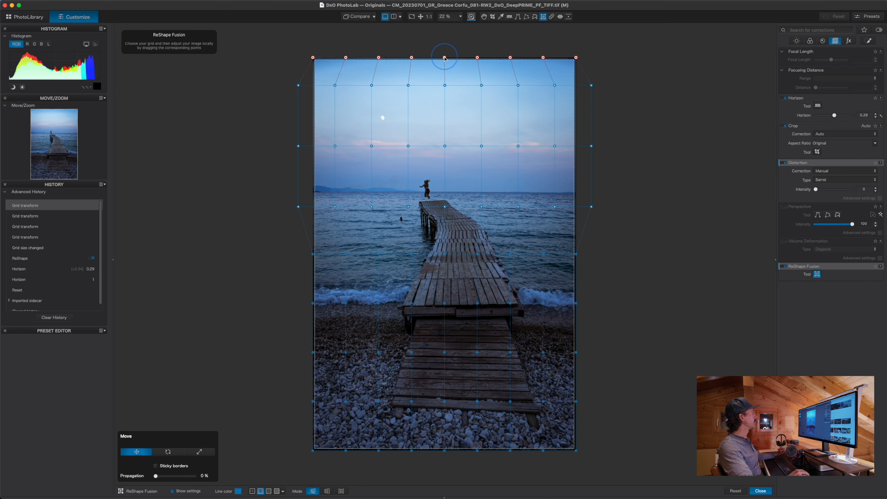
pyautogui.moveTo(444, 58); pyautogui.dragTo(446, 52)
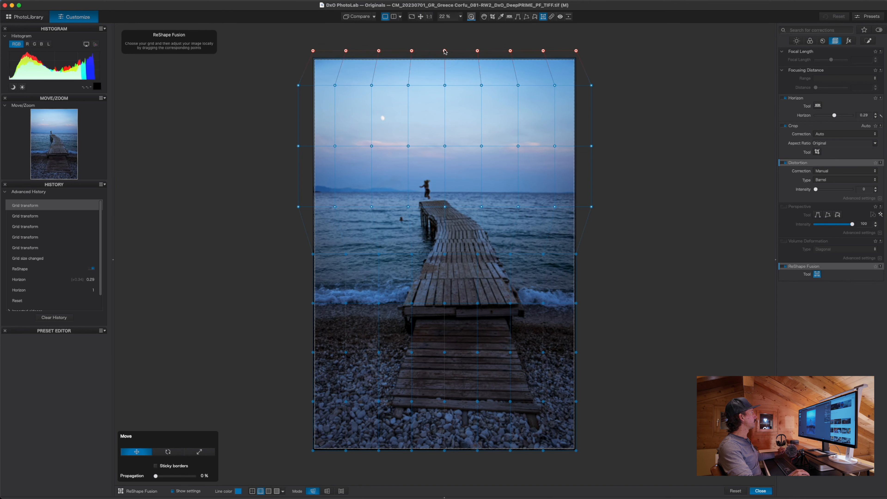
pyautogui.moveTo(445, 52); pyautogui.dragTo(445, 50)
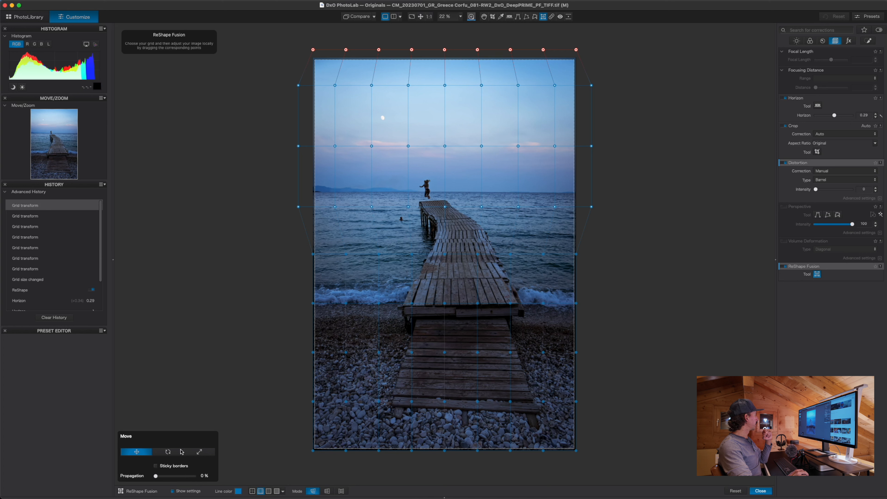
# Rotate the lowest five rows of grid points slightly clockwise around the pier and beach, and enable Sticky borders
pyautogui.click(237, 378)
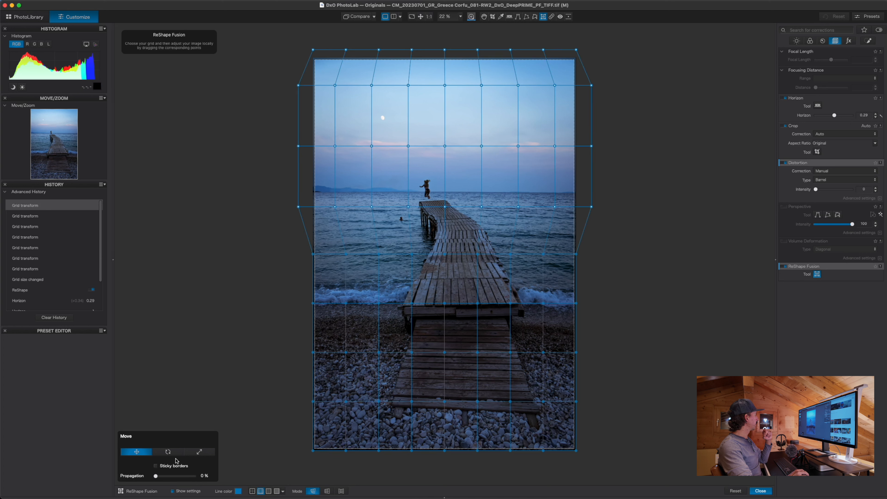
pyautogui.click(174, 455)
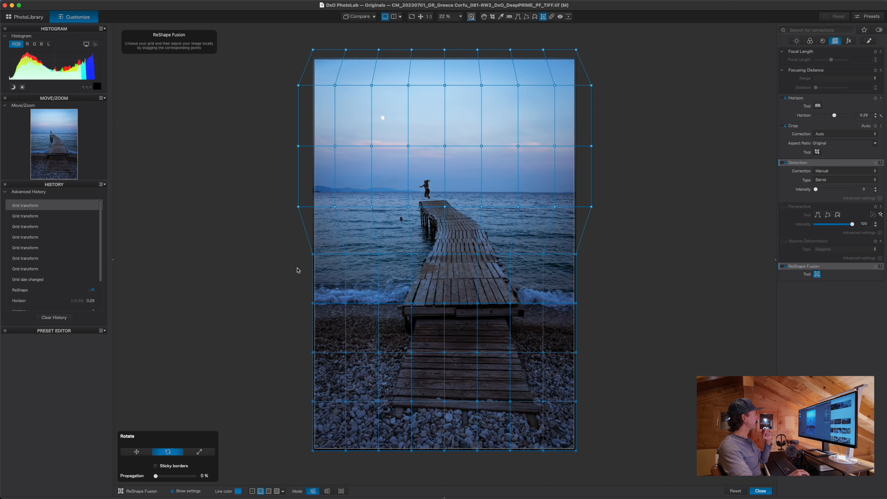
pyautogui.moveTo(295, 252); pyautogui.dragTo(604, 455)
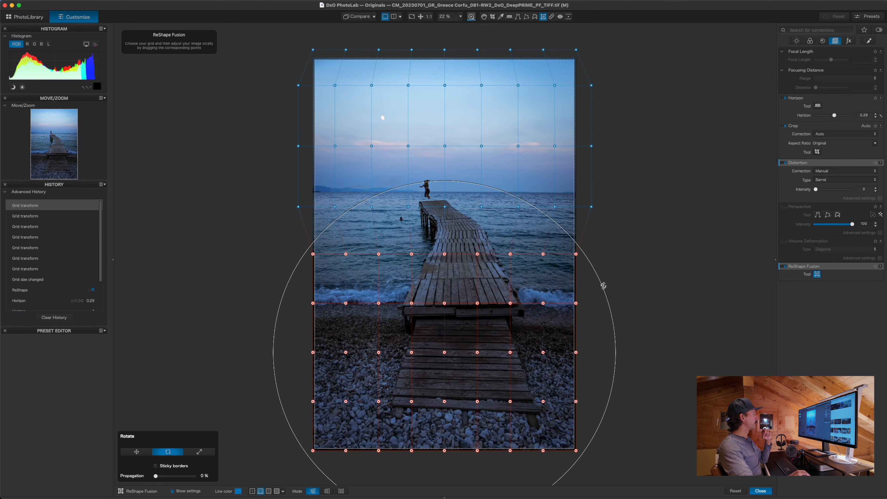
pyautogui.moveTo(604, 286); pyautogui.dragTo(609, 291)
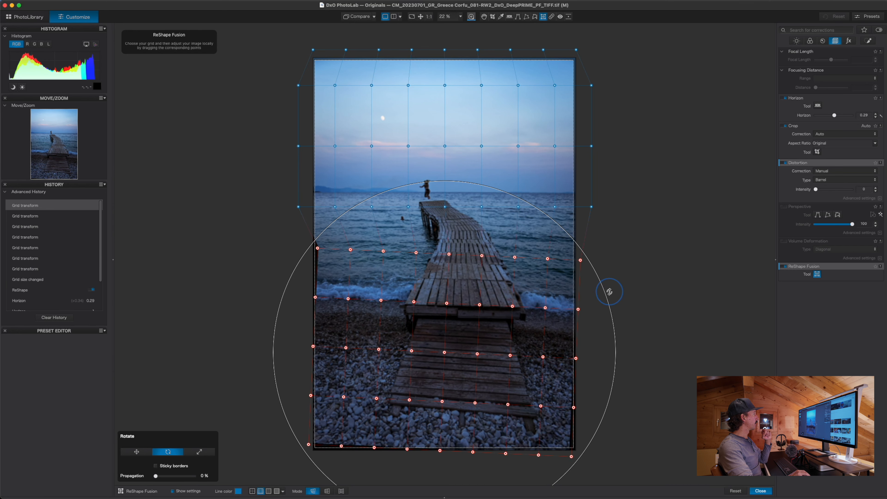
pyautogui.moveTo(609, 291); pyautogui.dragTo(610, 292)
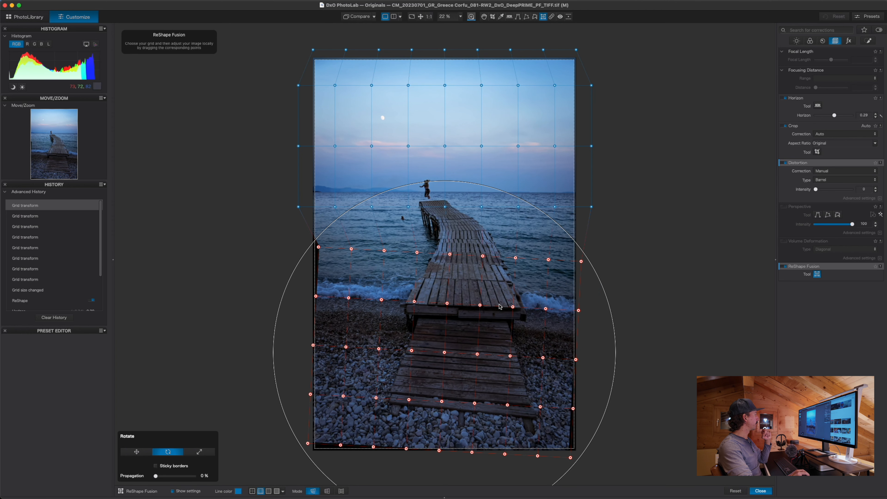
pyautogui.click(156, 466)
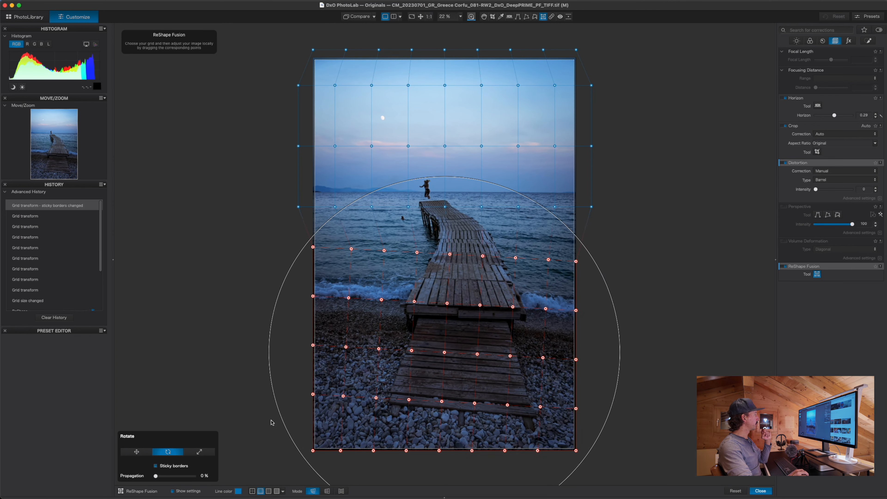
# Rotate the lowest four rows of grid points slightly further clockwise and close the ReShape tool
pyautogui.click(237, 317)
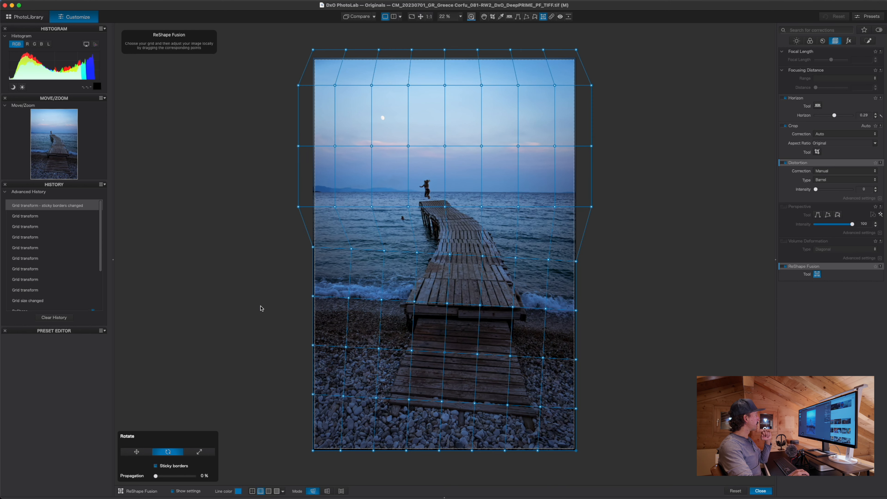
pyautogui.moveTo(268, 291); pyautogui.dragTo(646, 475)
pyautogui.moveTo(605, 367); pyautogui.dragTo(607, 369)
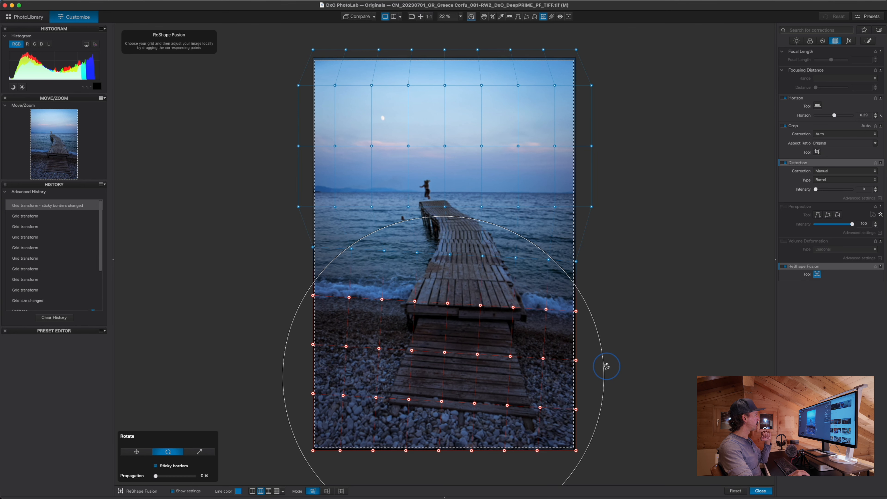
pyautogui.moveTo(607, 366); pyautogui.dragTo(608, 367)
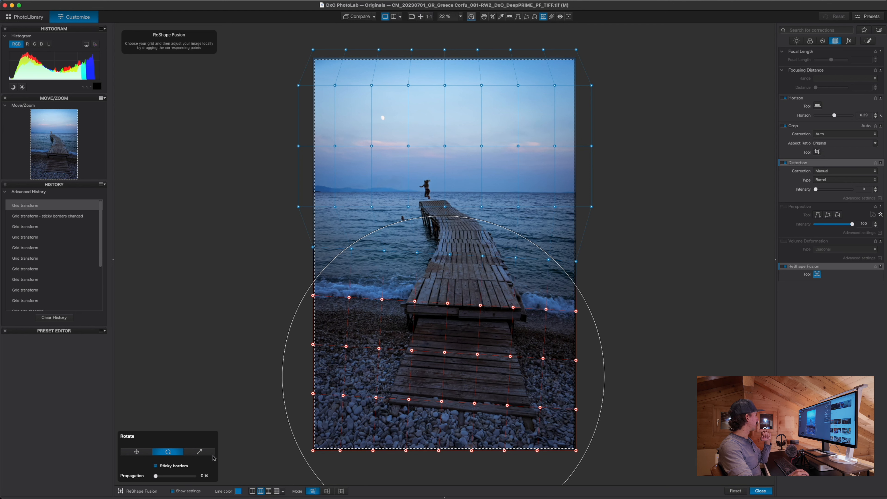
pyautogui.click(147, 453)
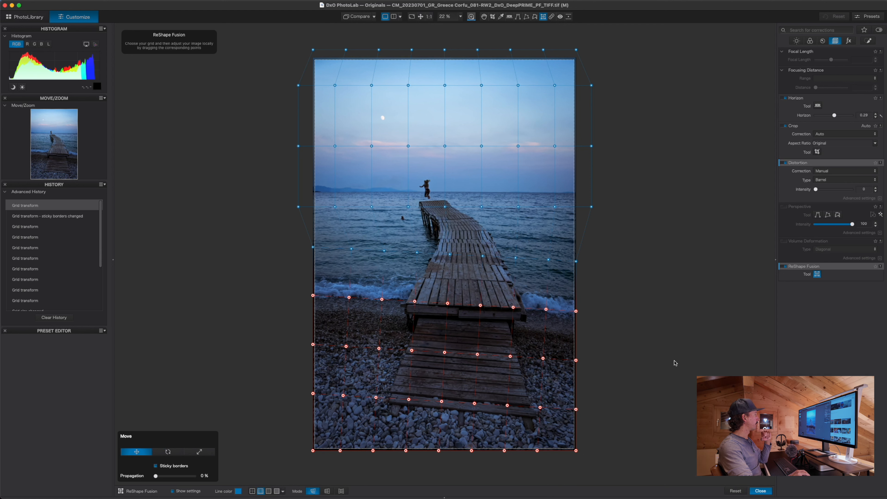
pyautogui.click(760, 491)
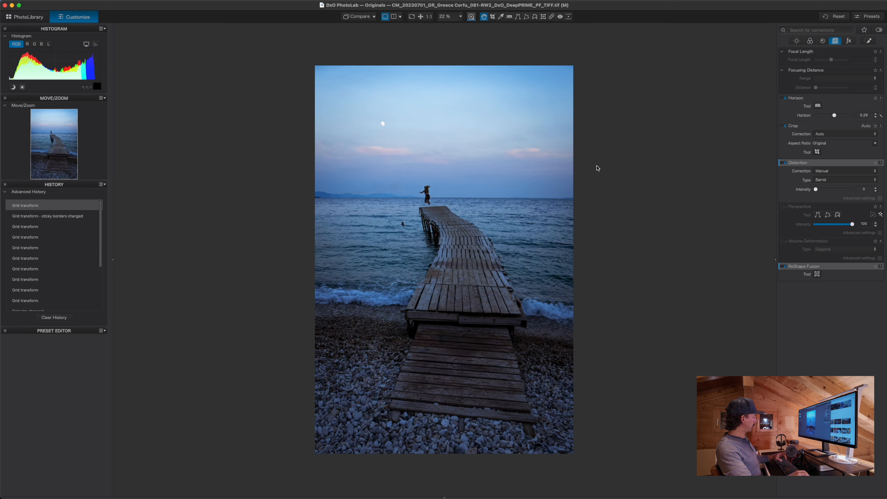
# Hide the side panels, fit the pier photo to the view, and compare it with the No Corrections (without Geometry) version
pyautogui.press('Tab')
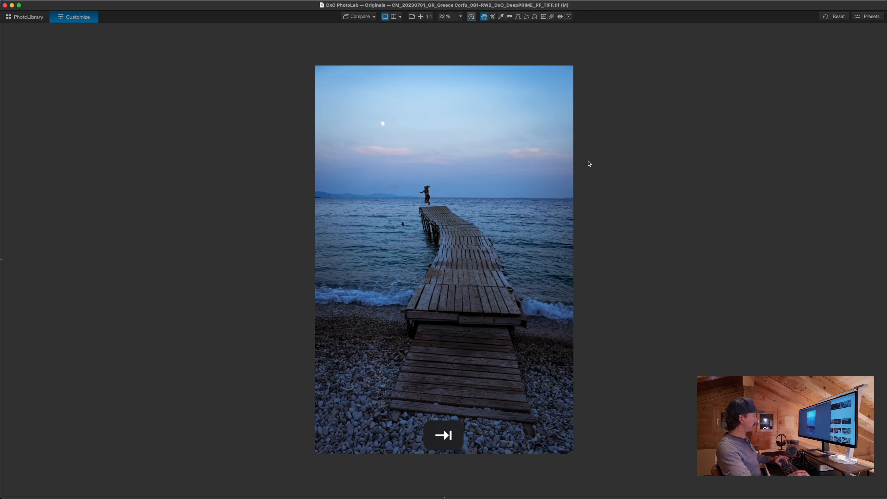
pyautogui.press('super+0')
pyautogui.click(420, 17)
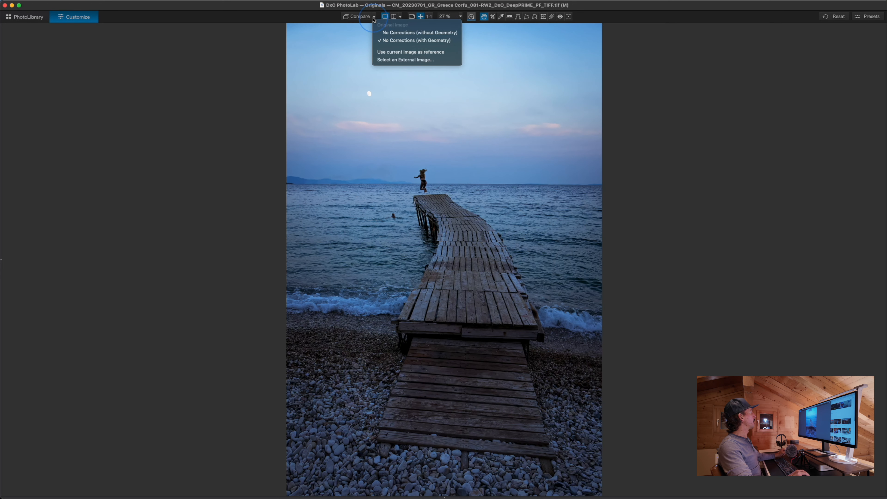
pyautogui.click(402, 32)
pyautogui.click(362, 18)
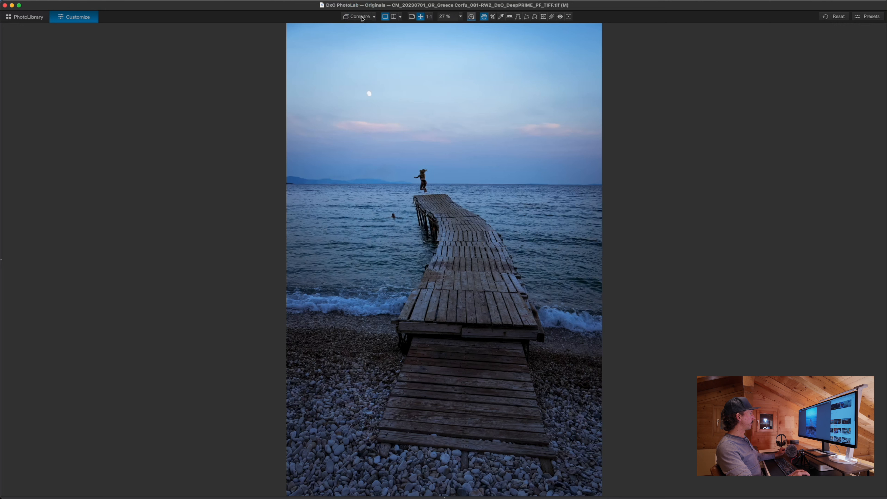
# Compare the pier photo with its uncorrected version again, and return to the photo library with the side panels shown
pyautogui.click(362, 18)
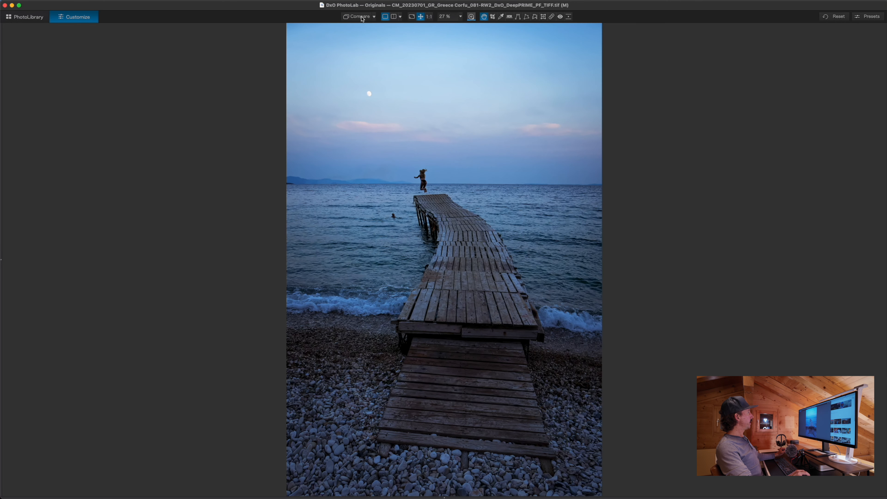
pyautogui.click(362, 19)
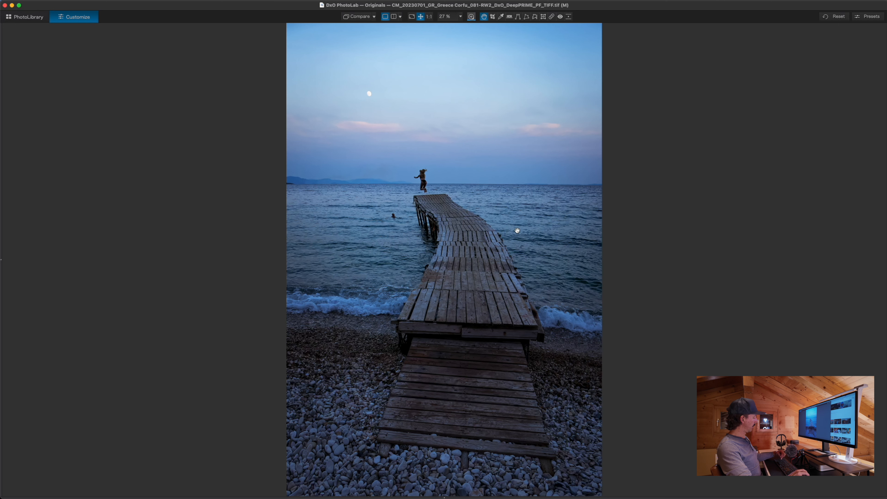
pyautogui.press('g')
pyautogui.press('g')
pyautogui.press('Tab')
pyautogui.click(30, 17)
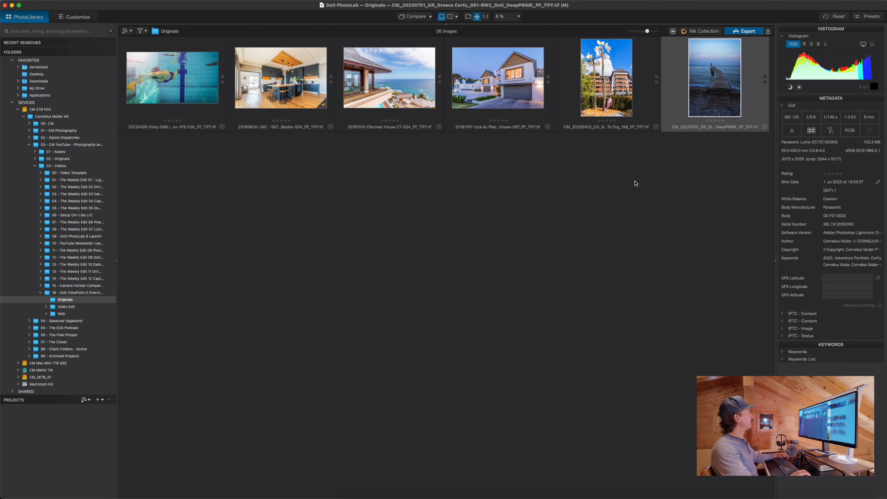
# Switch to Lightroom Classic and send the underwater swimmer photo to DxO ViewPoint 5 for editing
pyautogui.hotkey('ctrl', 'Up')
pyautogui.click(392, 197)
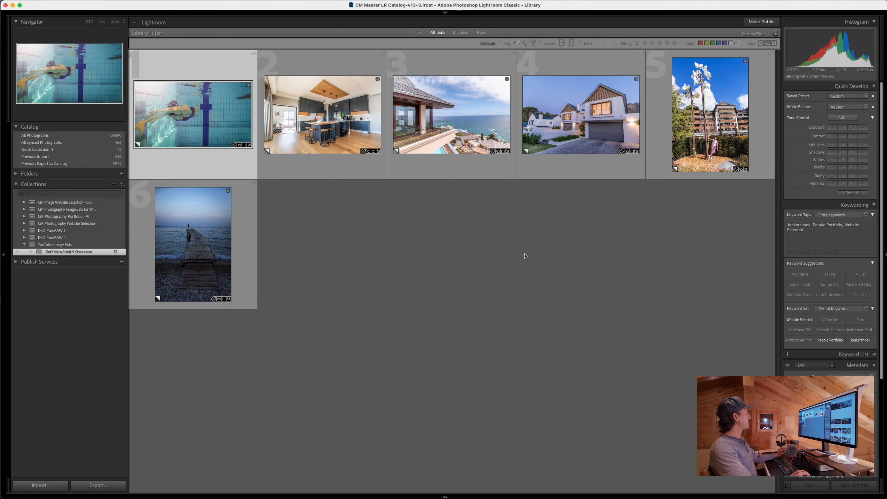
pyautogui.rightClick(217, 120)
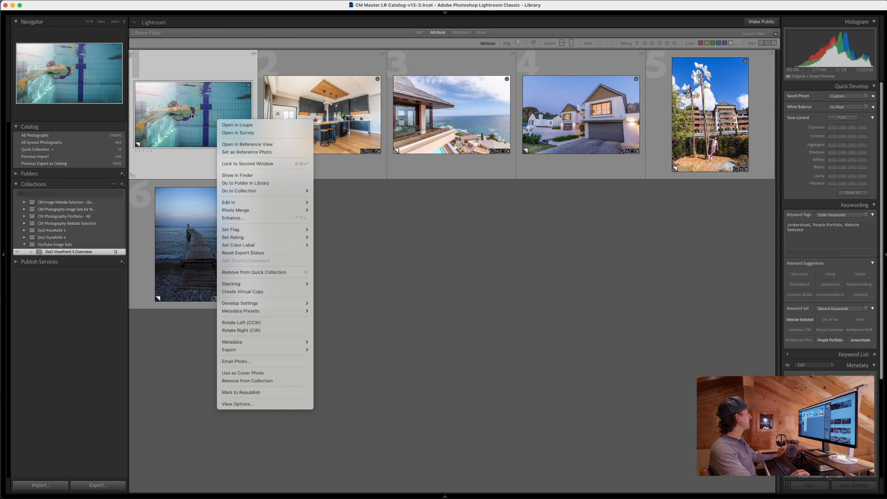
pyautogui.moveTo(248, 203)
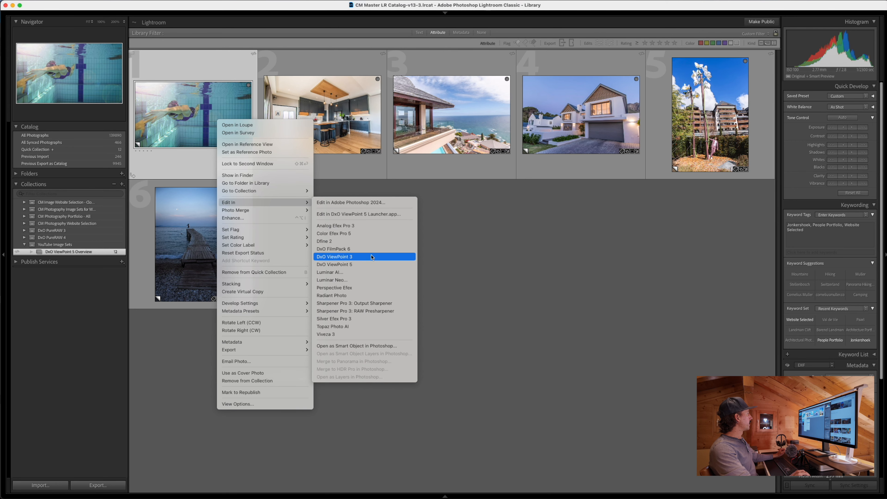
pyautogui.click(374, 264)
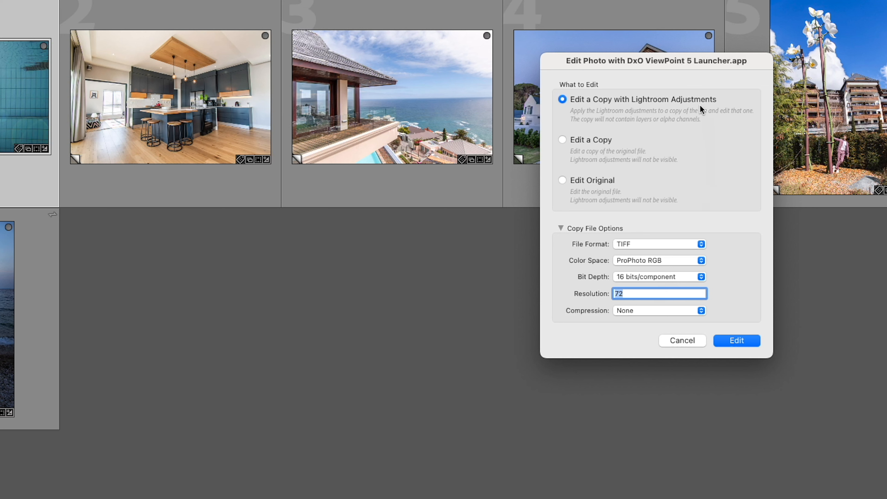
# Set the TIFF copy's resolution to 300 and open the copy with Lightroom adjustments in DxO ViewPoint 5
pyautogui.moveTo(678, 61); pyautogui.dragTo(671, 62)
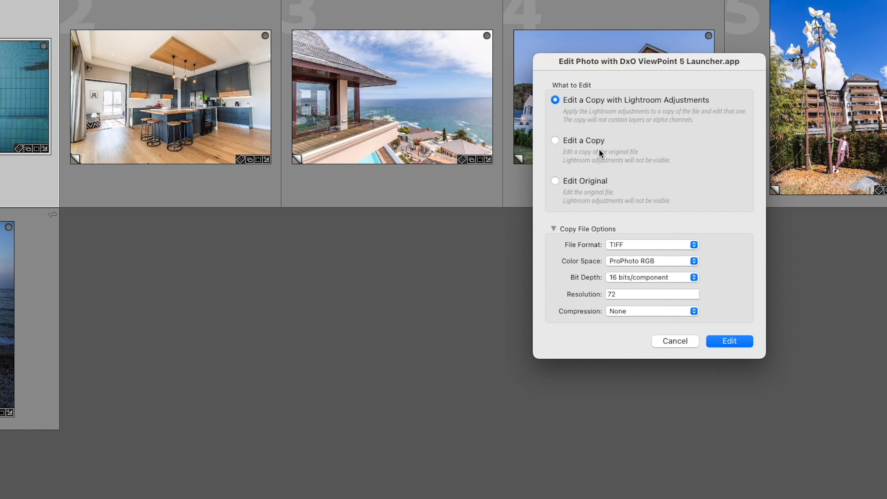
pyautogui.click(632, 293)
pyautogui.write('300')
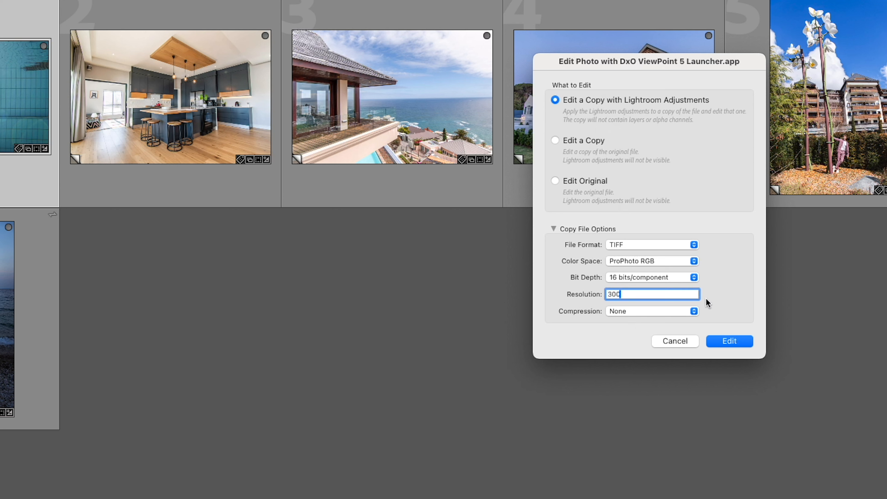
pyautogui.click(724, 297)
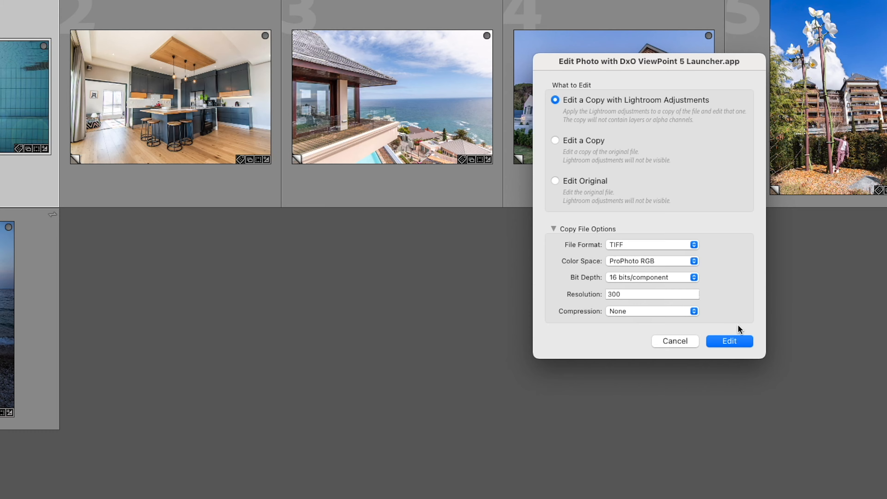
pyautogui.click(744, 338)
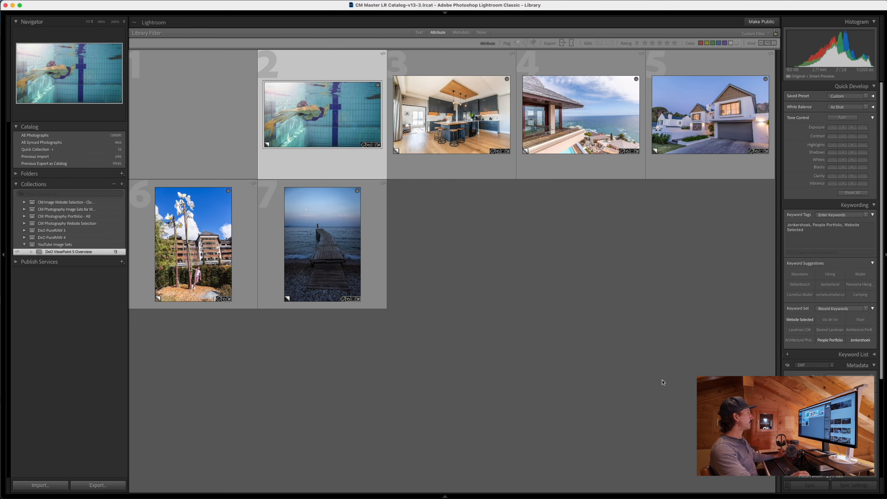
pyautogui.press('Left')
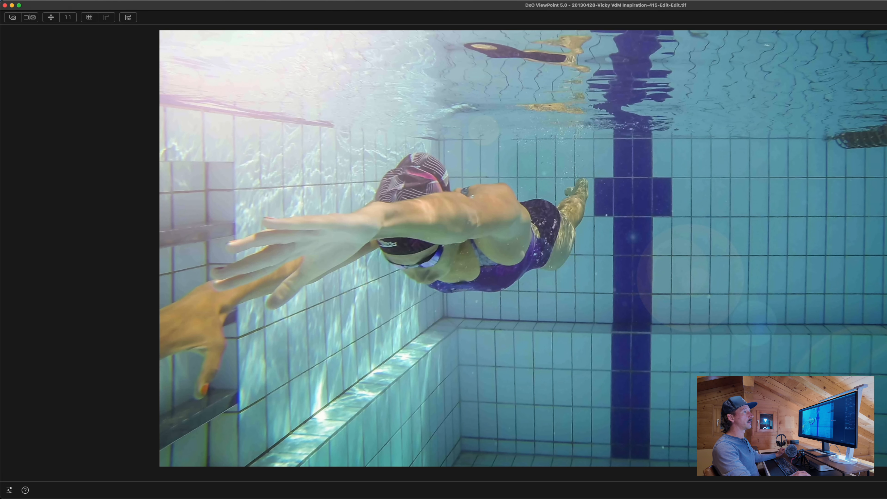
# Place a 16 by 16 Reshape Fusion grid over the underwater swimmer photo
pyautogui.moveTo(886, 199); pyautogui.dragTo(886, 198)
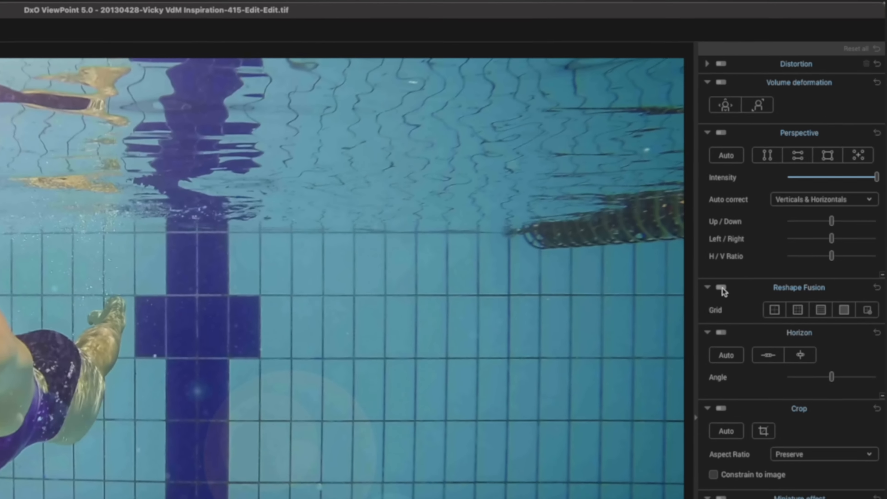
pyautogui.click(788, 174)
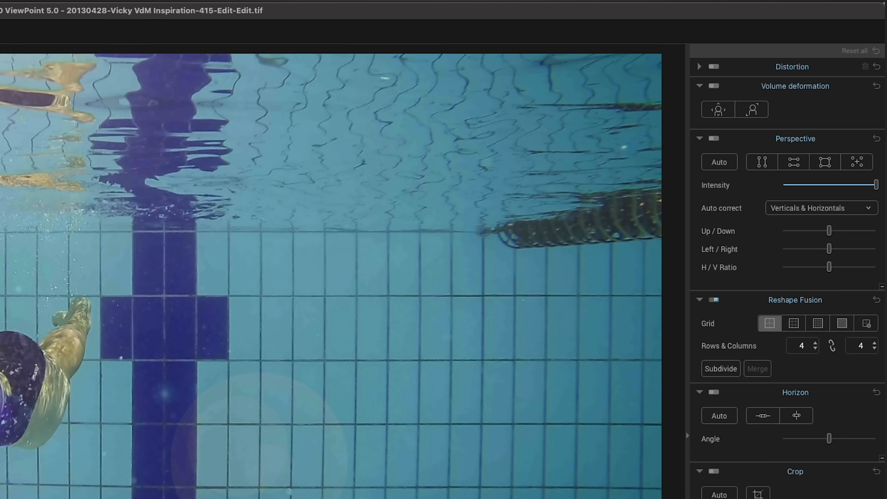
pyautogui.click(791, 324)
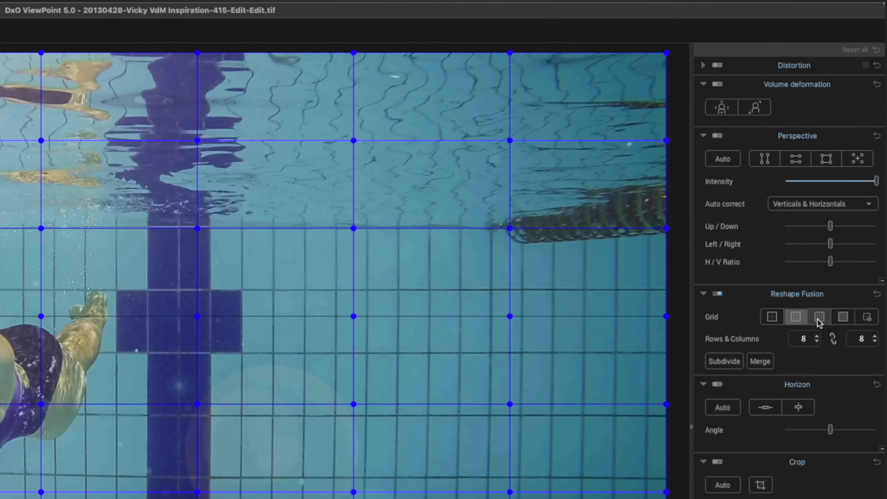
pyautogui.click(819, 319)
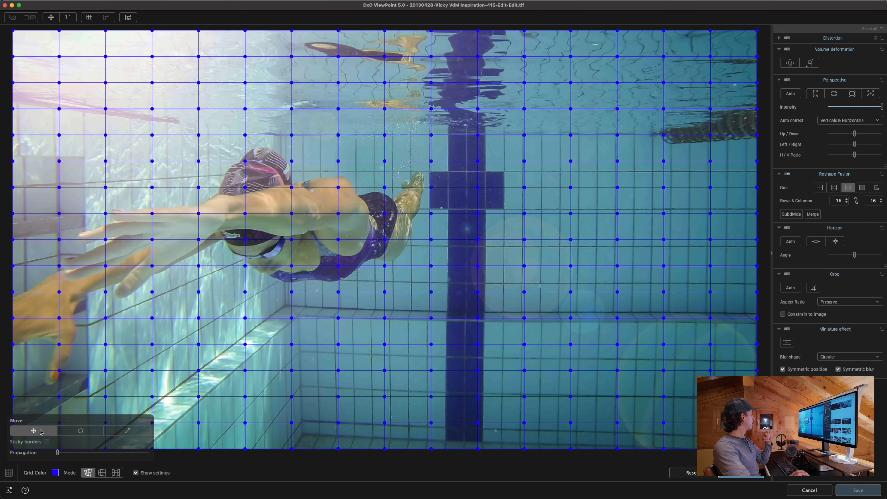
# Apply Volume Deformation to the five leftmost grid columns with a slight horizontal level, Sticky borders enabled and a little propagation
pyautogui.click(114, 472)
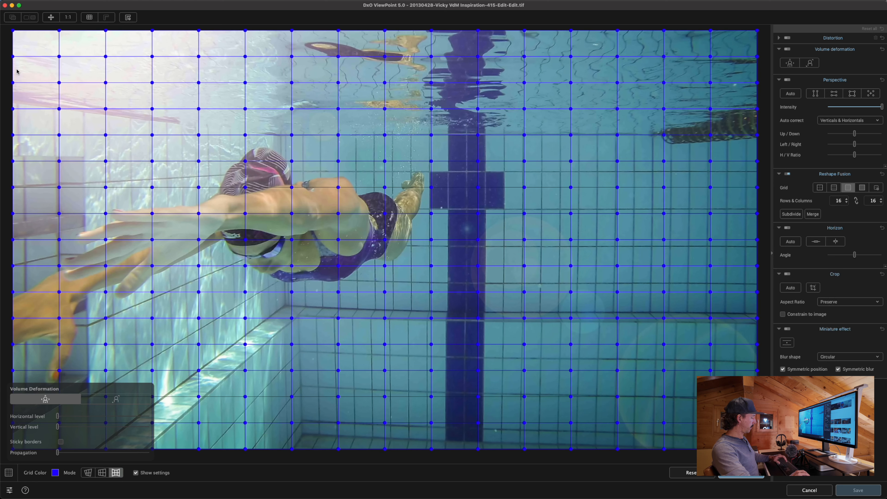
pyautogui.press('super+minus')
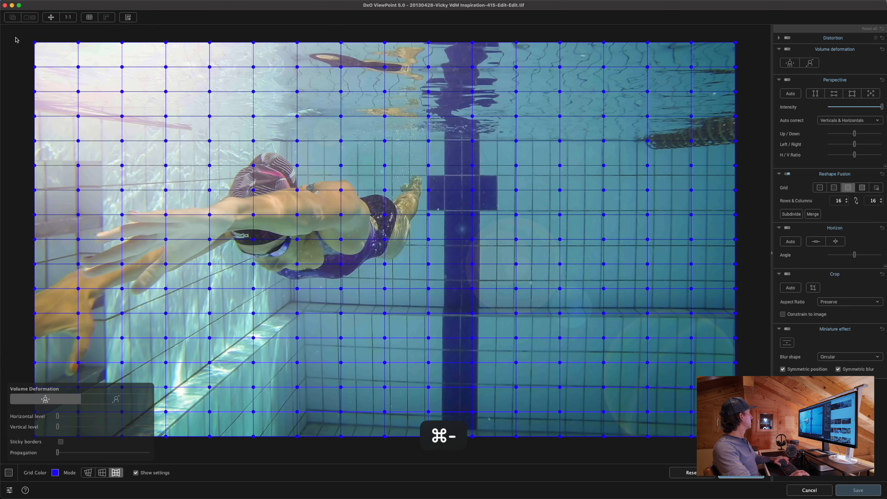
pyautogui.moveTo(16, 34); pyautogui.dragTo(236, 463)
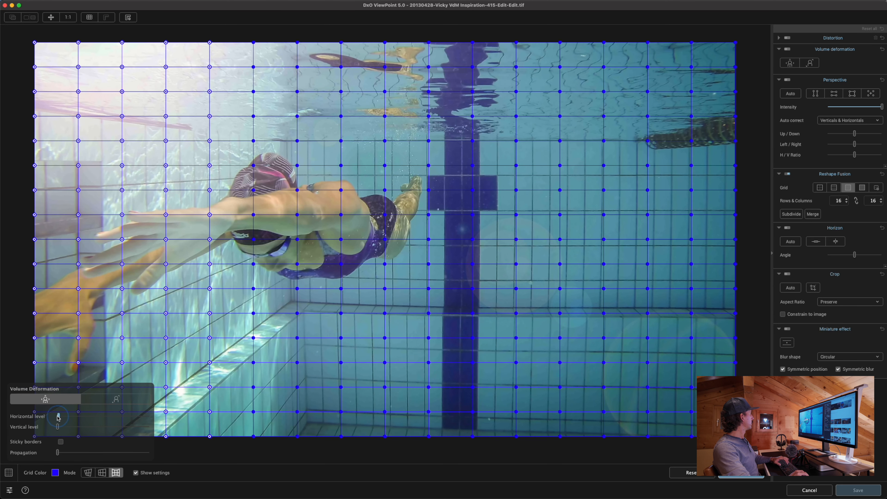
pyautogui.moveTo(58, 418); pyautogui.dragTo(76, 418)
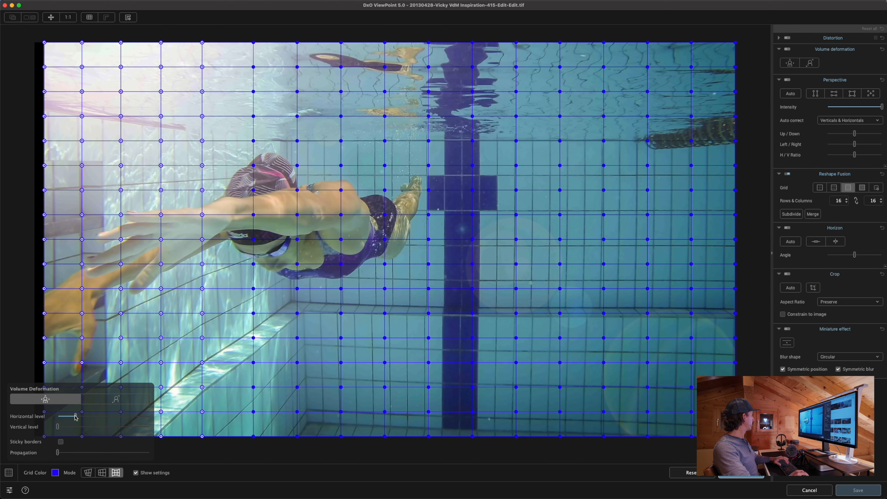
pyautogui.click(62, 442)
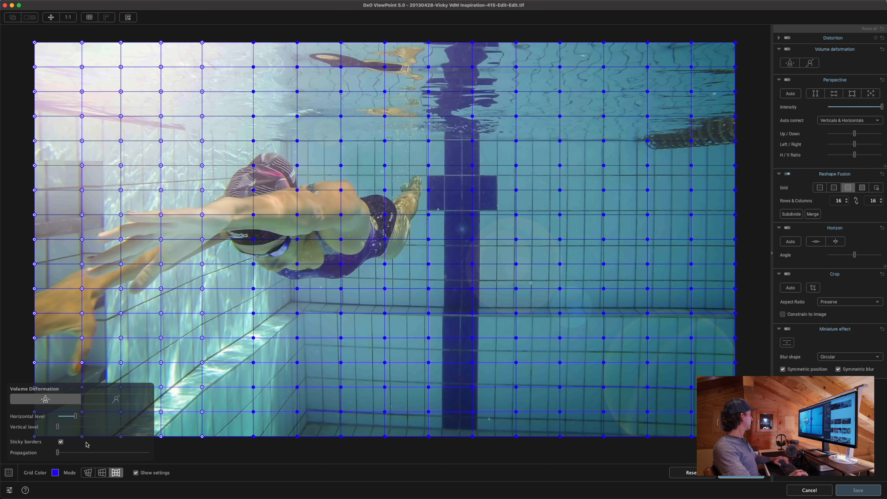
pyautogui.moveTo(60, 454); pyautogui.dragTo(69, 453)
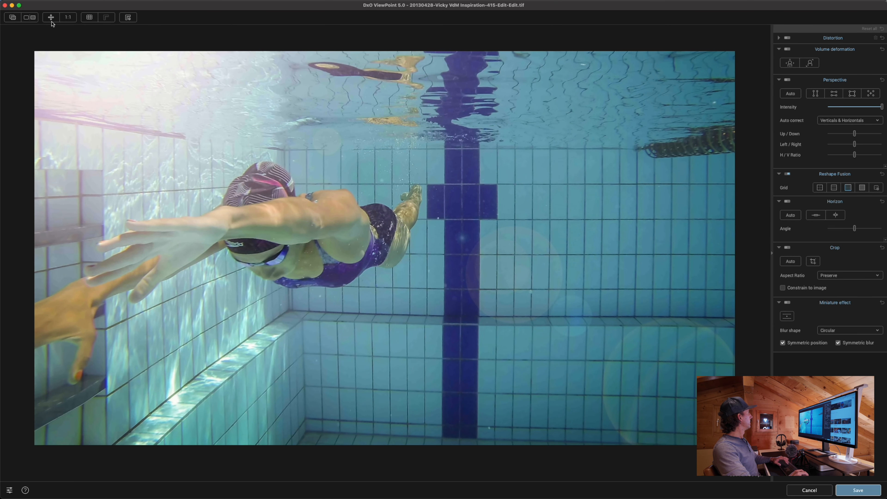
# Compare the reshaped swimmer photo with its original and save the correction back to Lightroom Classic
pyautogui.click(14, 18)
pyautogui.click(13, 19)
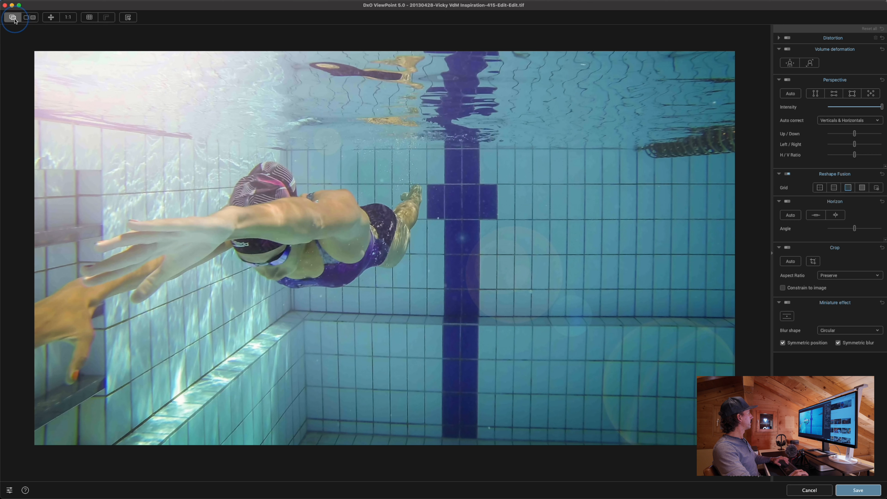
pyautogui.click(14, 19)
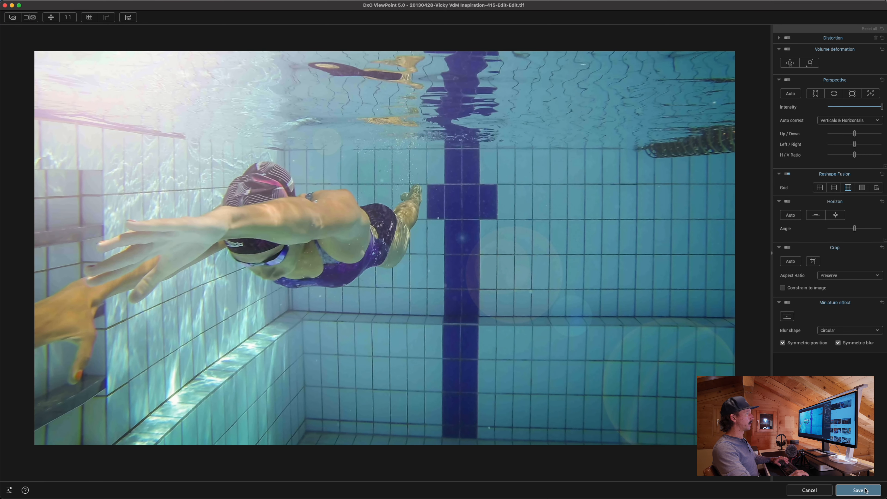
pyautogui.click(858, 490)
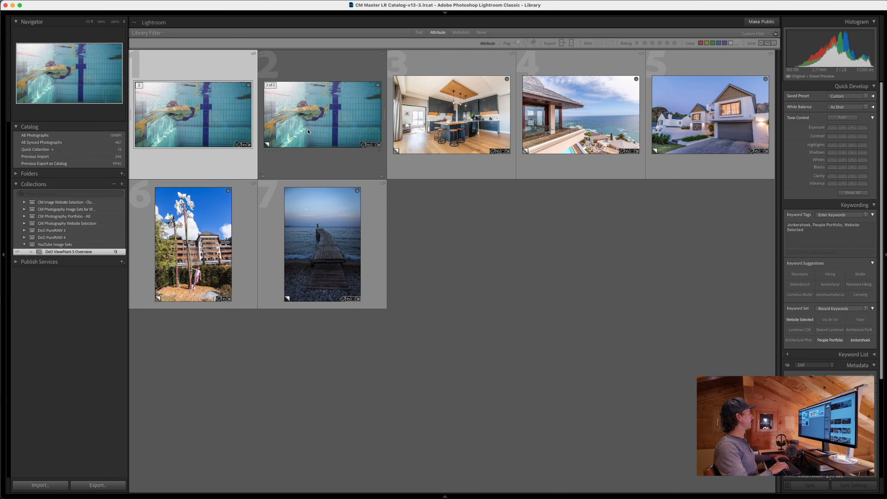
# Compare the saved swimmer copy with the original photo at full view, with the info overlay hidden, and return to the grid
pyautogui.press('space')
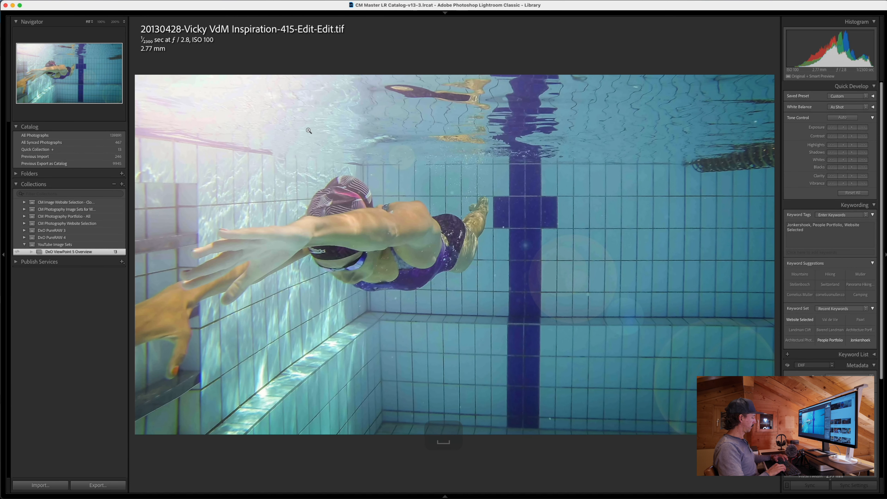
pyautogui.press('i')
pyautogui.press('Right')
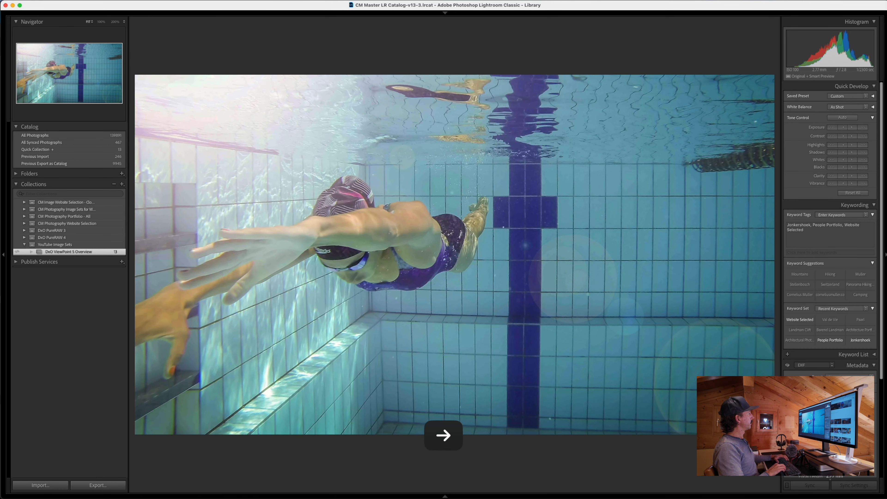
pyautogui.press('Left')
pyautogui.press('Right')
pyautogui.press('Left')
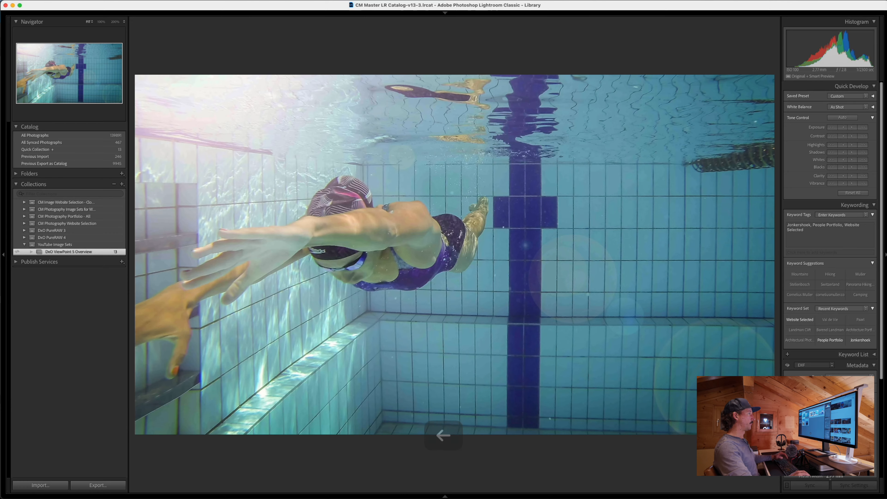
pyautogui.press('g')
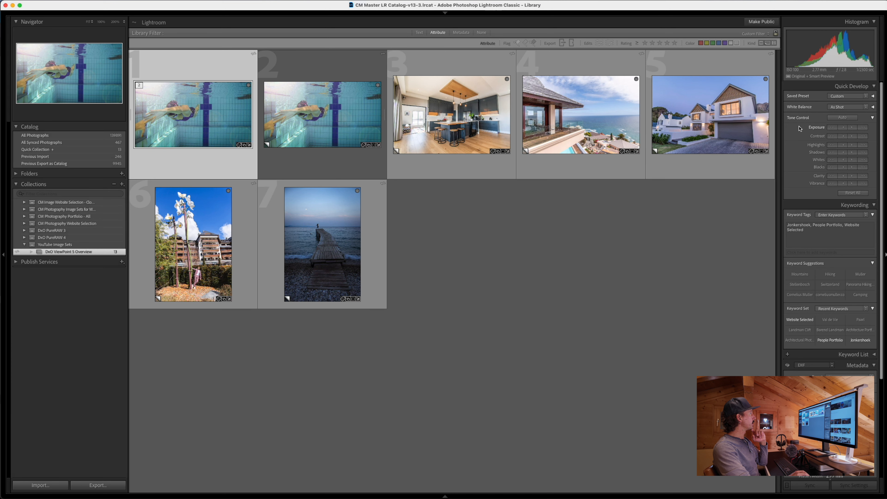
# View the kitchen, seaside terrace and white house photos one after another at full view
pyautogui.click(465, 117)
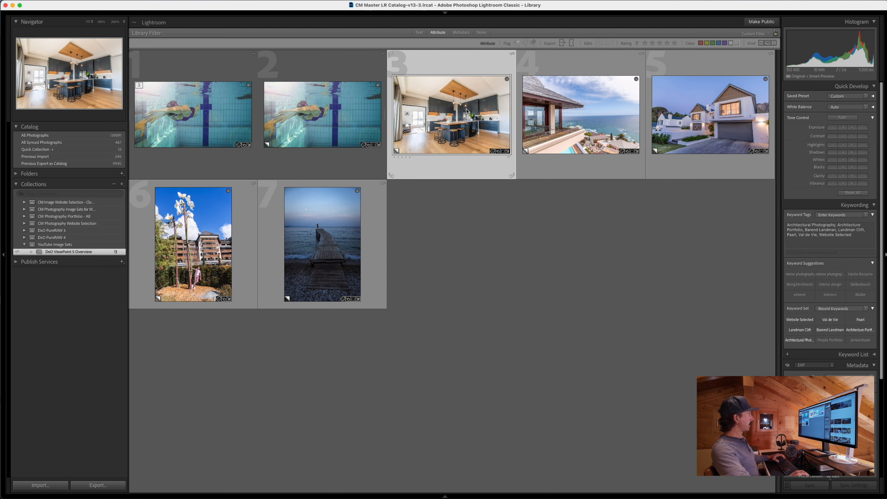
pyautogui.doubleClick(467, 112)
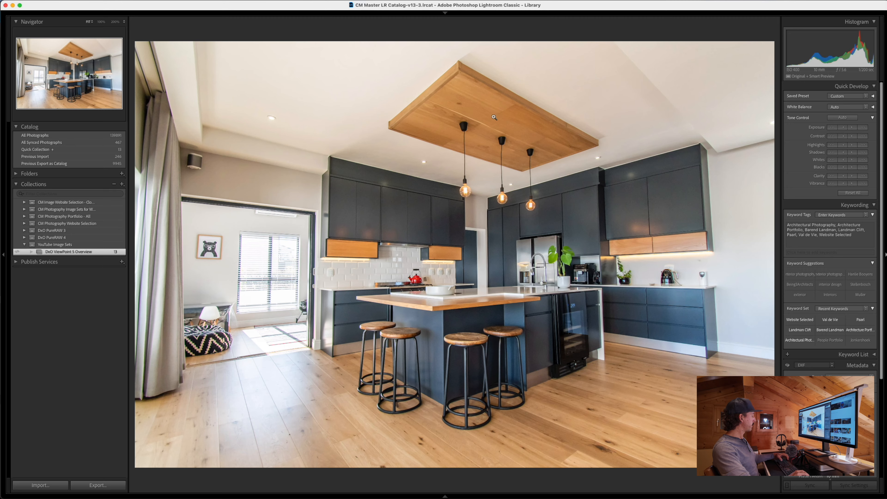
pyautogui.press('g')
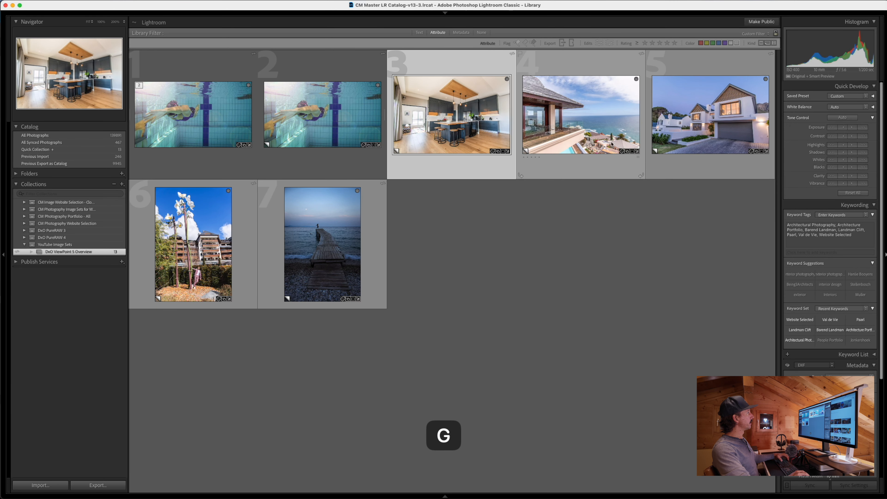
pyautogui.click(587, 128)
pyautogui.press('space')
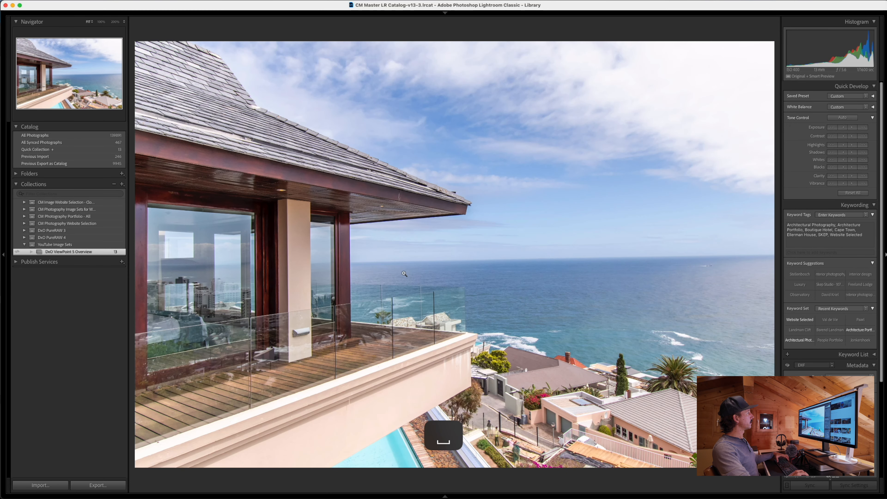
pyautogui.press('g')
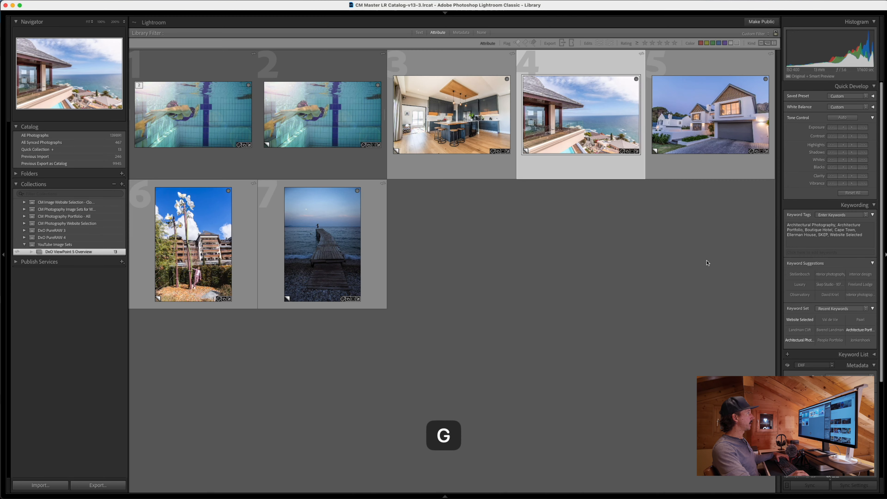
pyautogui.click(705, 90)
pyautogui.press('space')
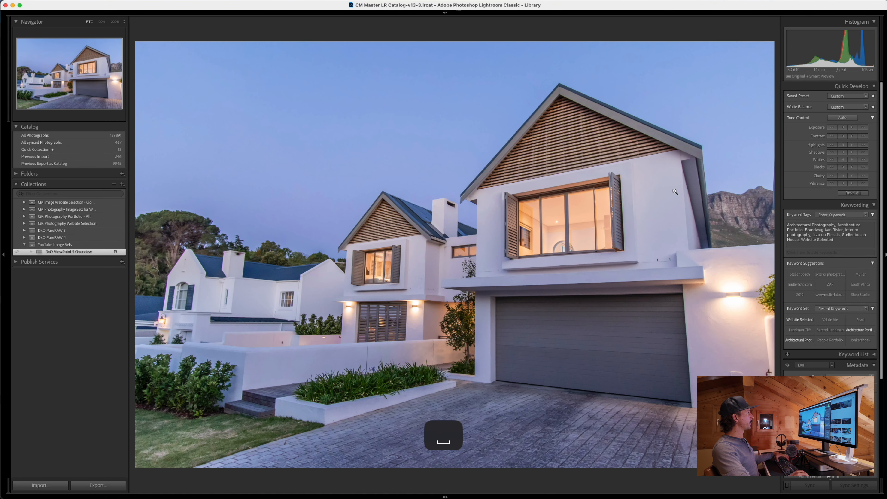
# View the photo of the giant orchid sculpture in front of the hotel at full view and return to the grid
pyautogui.press('g')
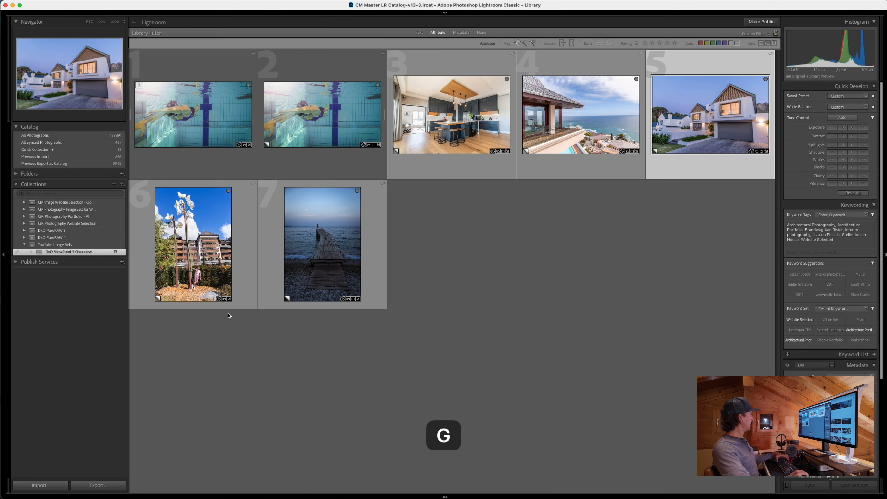
pyautogui.click(238, 284)
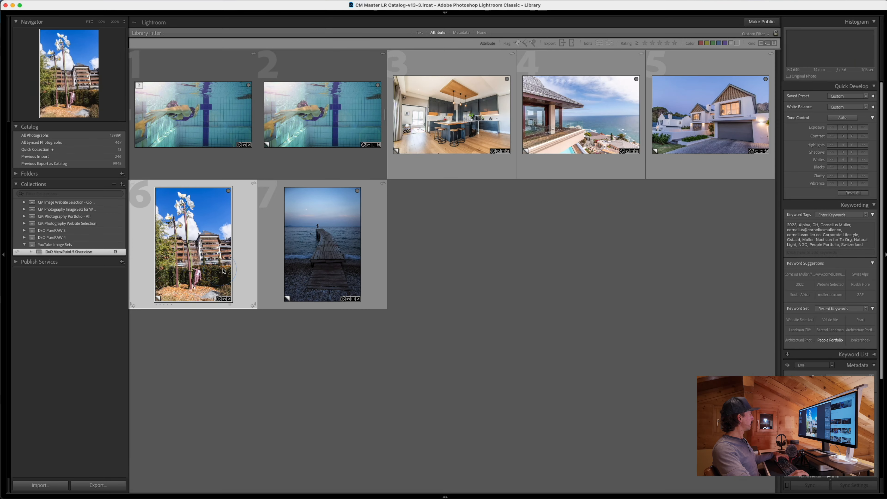
pyautogui.press('space')
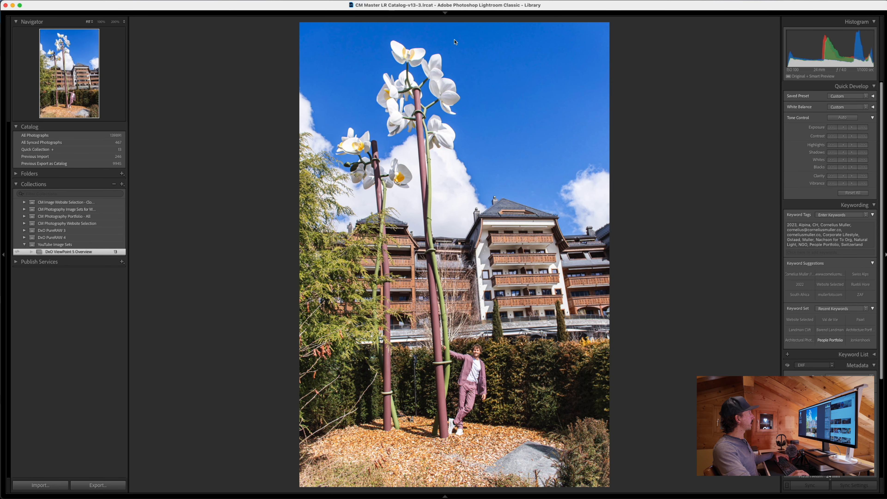
pyautogui.press('g')
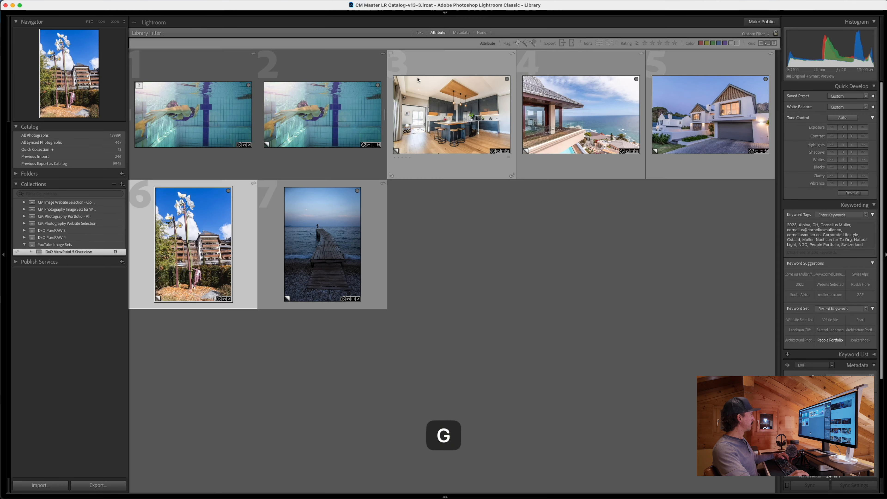
# Send the jetty photo to DxO ViewPoint 5 as a TIFF copy with Lightroom adjustments and a resolution of 300
pyautogui.click(375, 257)
pyautogui.rightClick(319, 258)
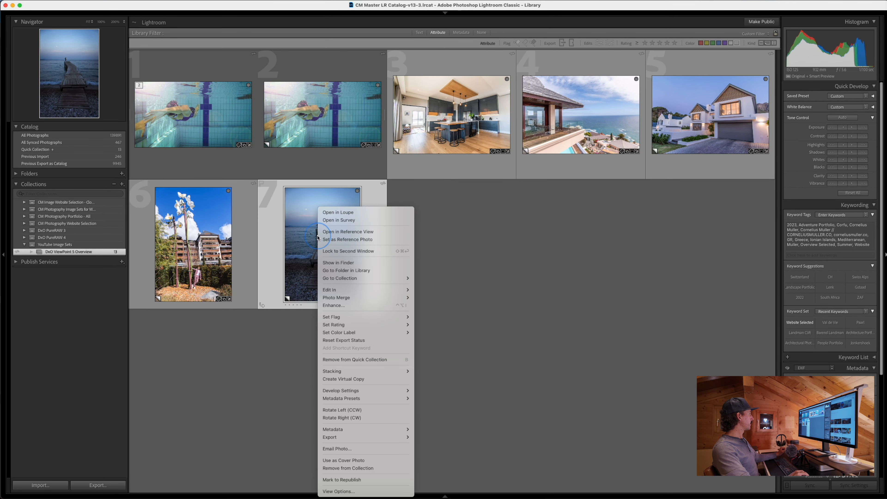
pyautogui.moveTo(373, 291)
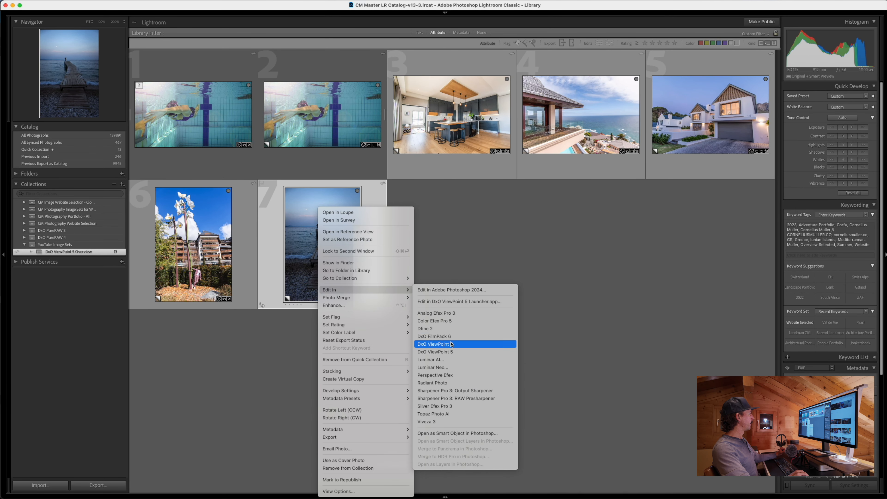
pyautogui.click(450, 352)
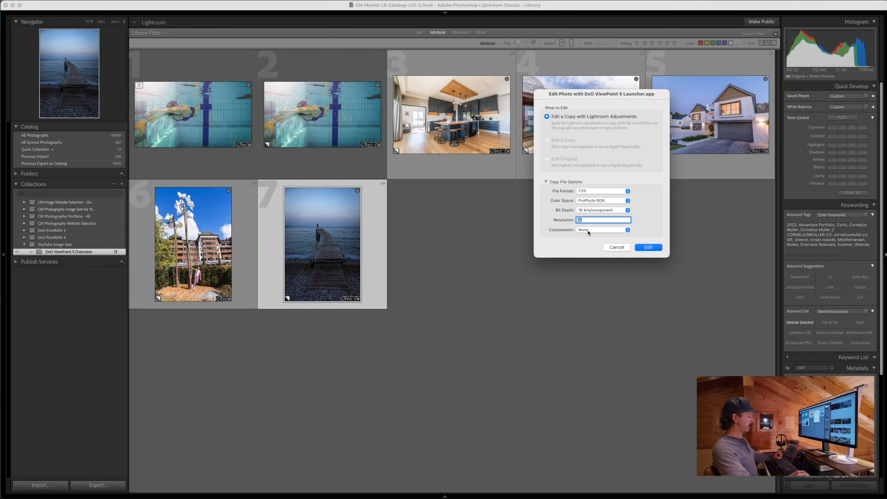
pyautogui.write('300')
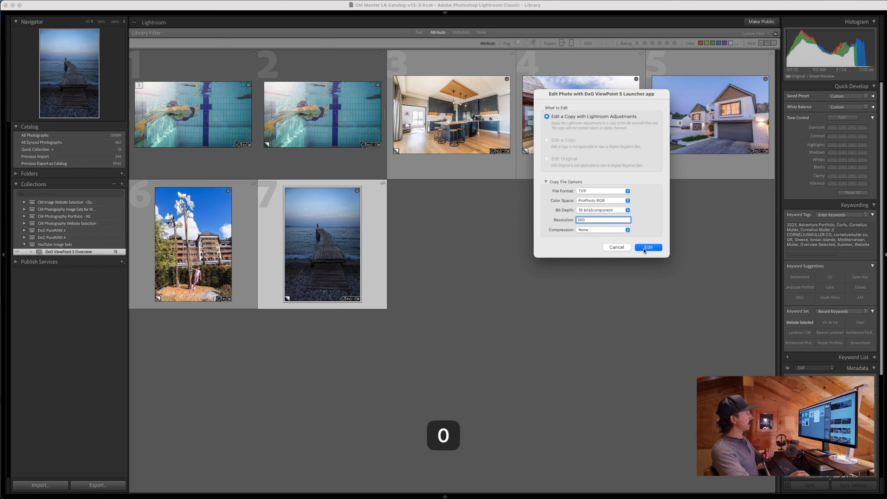
pyautogui.click(643, 248)
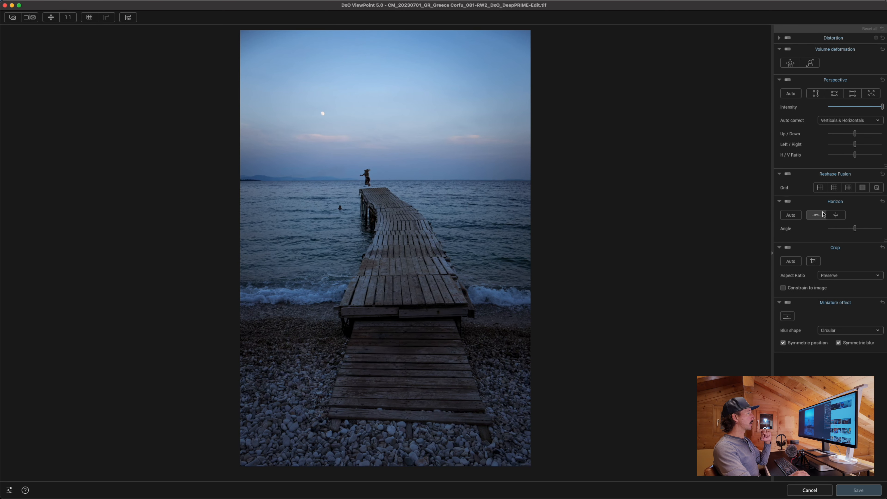
# Show a 16 by 16 ReShape Fusion grid and slightly scale up its third to seventh point rows around the figure and sky
pyautogui.click(837, 189)
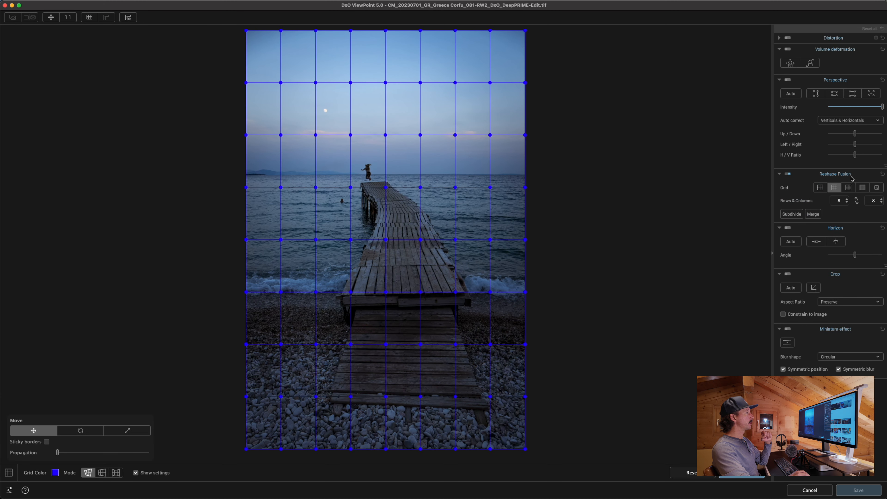
pyautogui.click(845, 188)
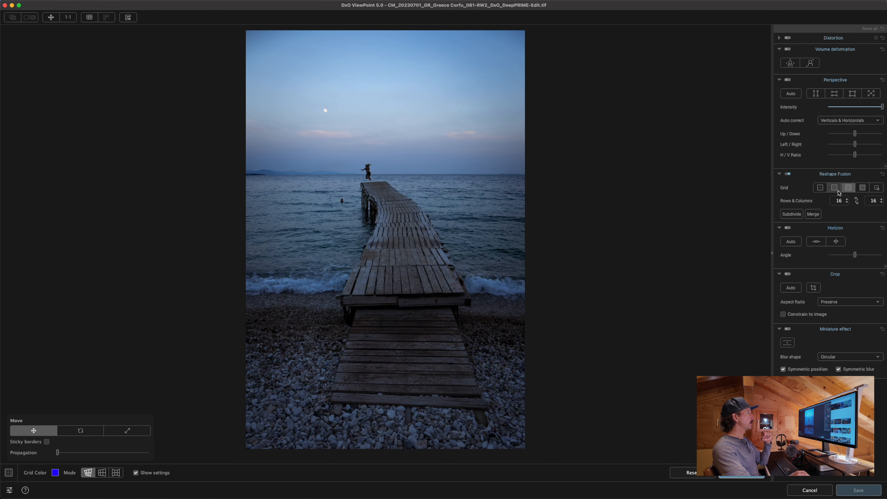
pyautogui.click(863, 188)
pyautogui.click(849, 189)
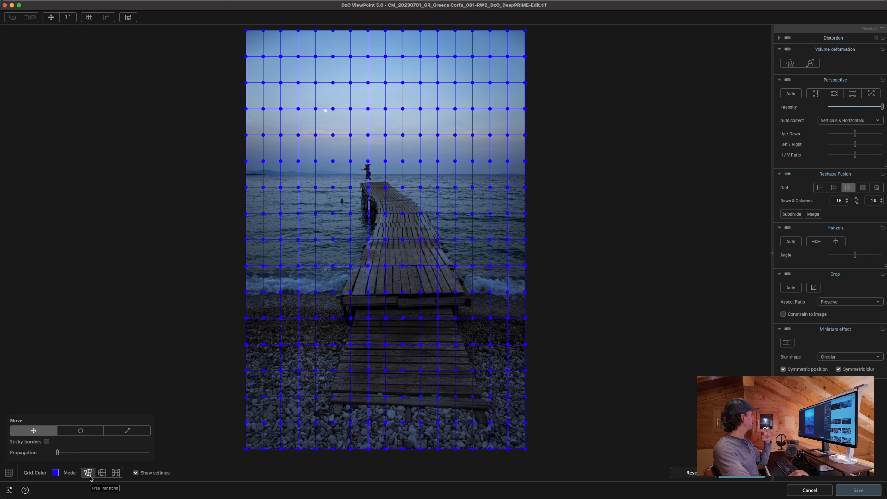
pyautogui.click(125, 432)
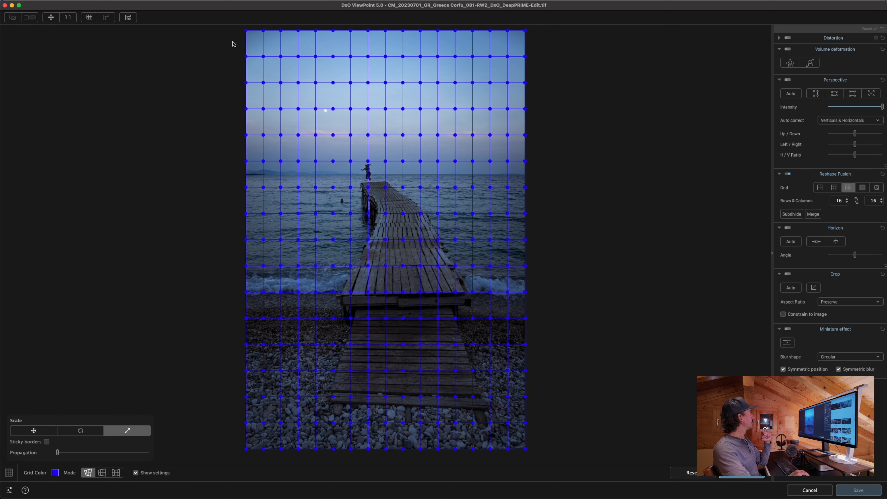
pyautogui.moveTo(239, 87); pyautogui.dragTo(547, 201)
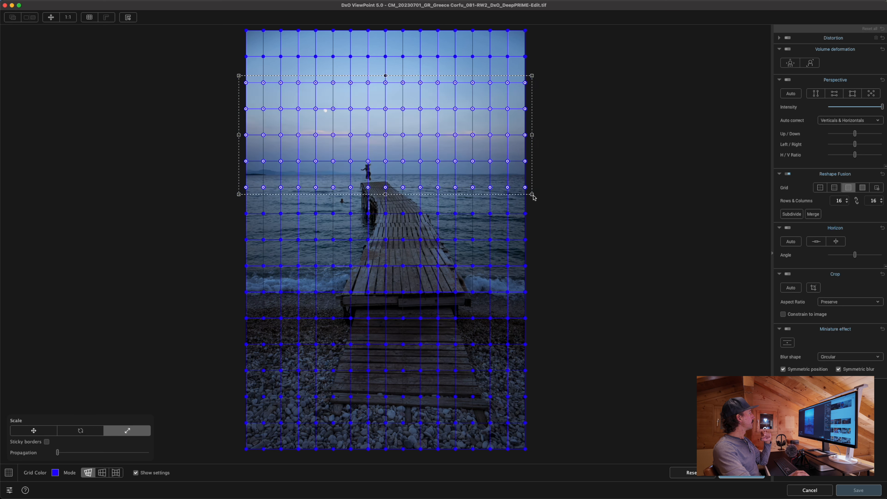
pyautogui.moveTo(533, 195); pyautogui.dragTo(544, 202)
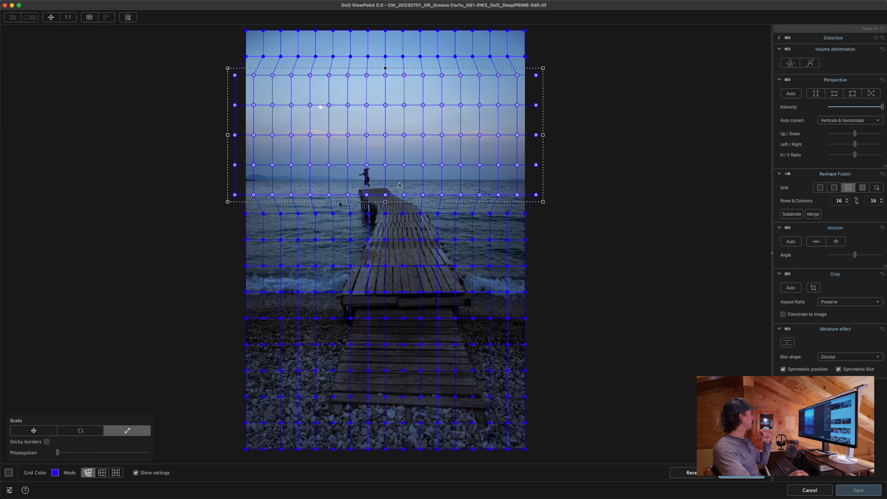
# Move the enlarged grid points slightly upward, and raise the top two rows of points a little as well
pyautogui.click(49, 430)
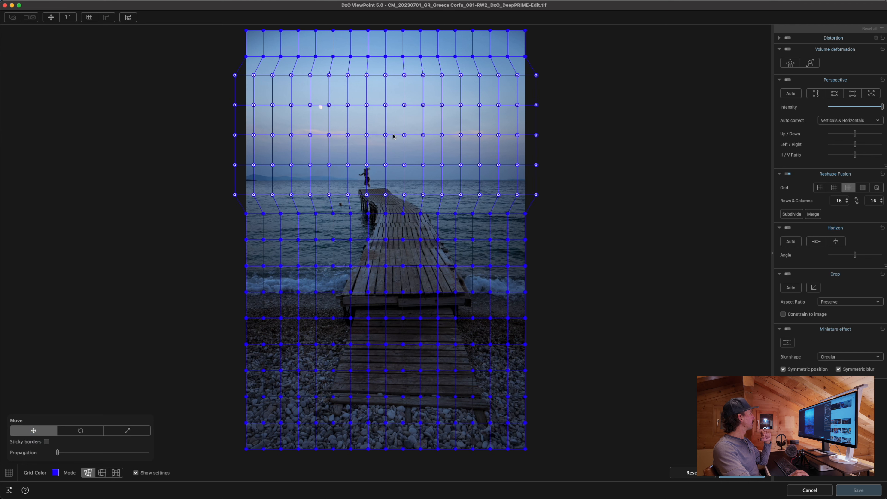
pyautogui.moveTo(385, 135); pyautogui.dragTo(386, 129)
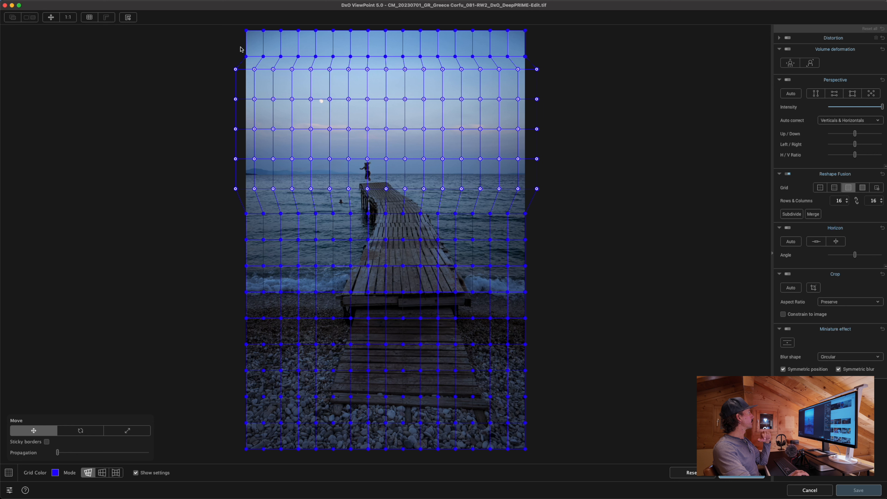
pyautogui.moveTo(231, 25); pyautogui.dragTo(524, 60)
pyautogui.moveTo(402, 31); pyautogui.dragTo(403, 27)
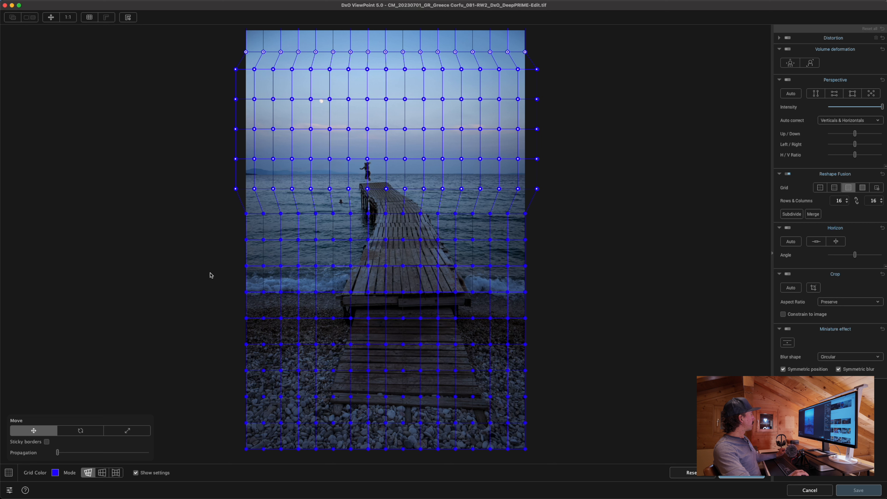
# Rotate the bottom eight rows of grid points slightly clockwise, and rotate the bottom five rows a little further
pyautogui.click(81, 430)
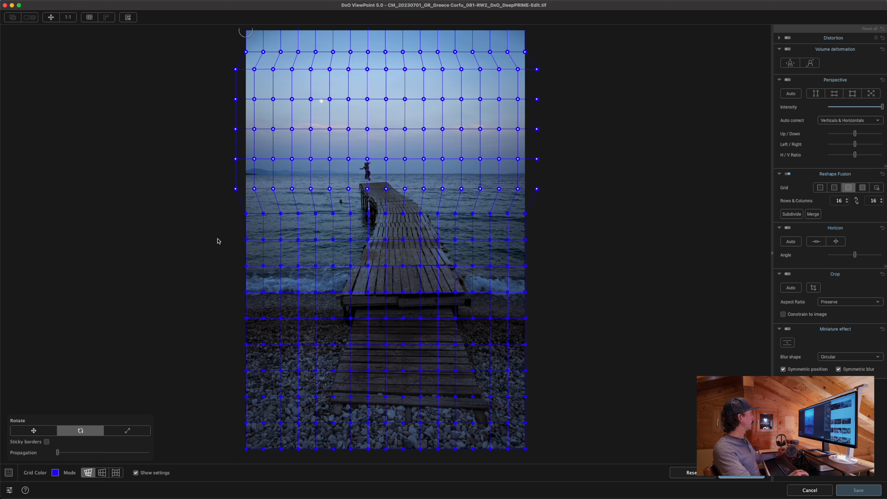
pyautogui.moveTo(224, 249); pyautogui.dragTo(566, 456)
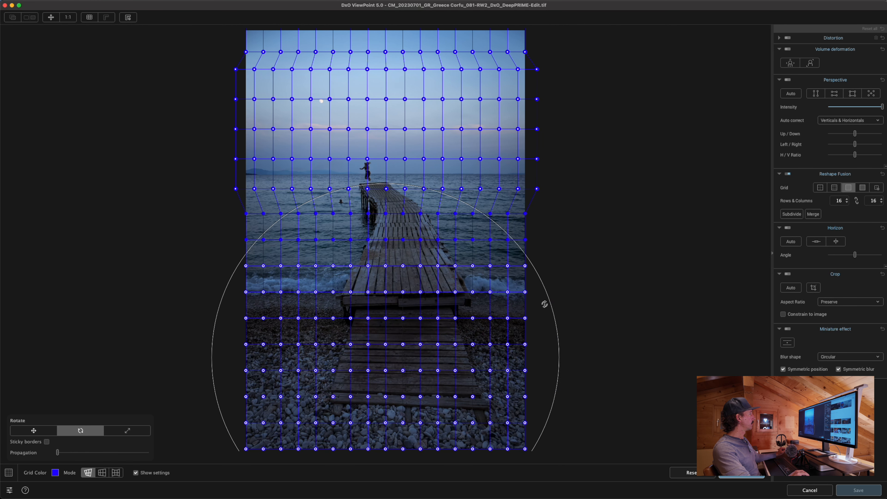
pyautogui.moveTo(547, 301); pyautogui.dragTo(549, 304)
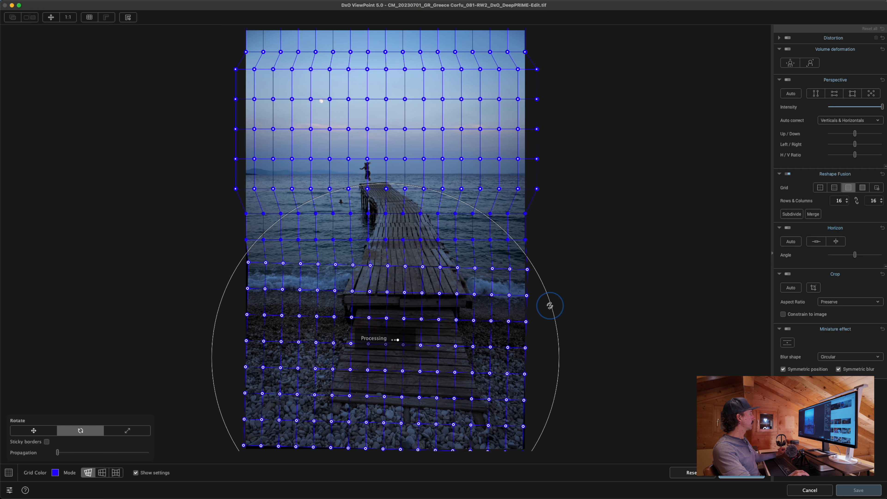
pyautogui.click(182, 359)
pyautogui.moveTo(221, 334); pyautogui.dragTo(557, 458)
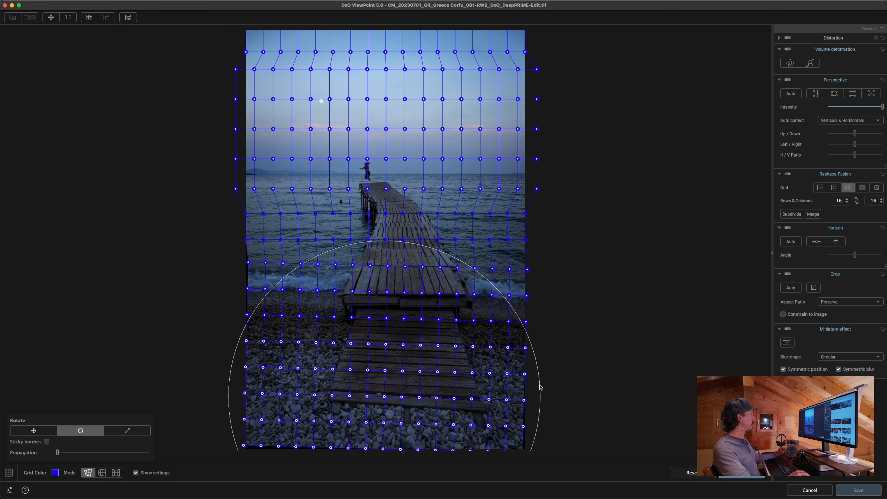
pyautogui.moveTo(539, 384); pyautogui.dragTo(540, 389)
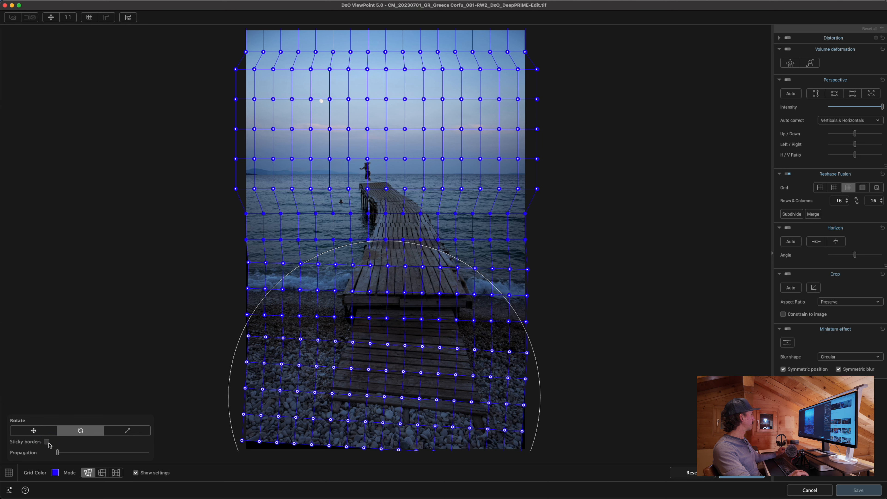
# Enable Sticky borders, hide the grid, apply the reshaping and compare the jetty photo with its original
pyautogui.click(46, 442)
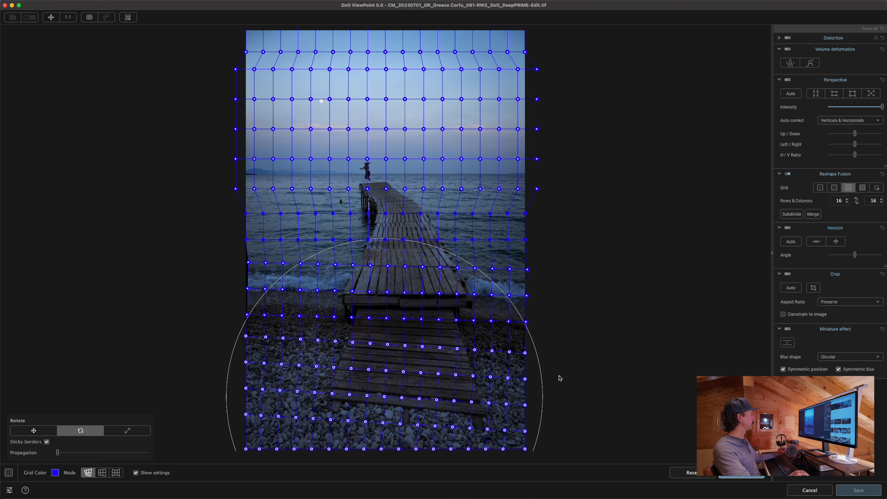
pyautogui.press('h')
pyautogui.click(741, 473)
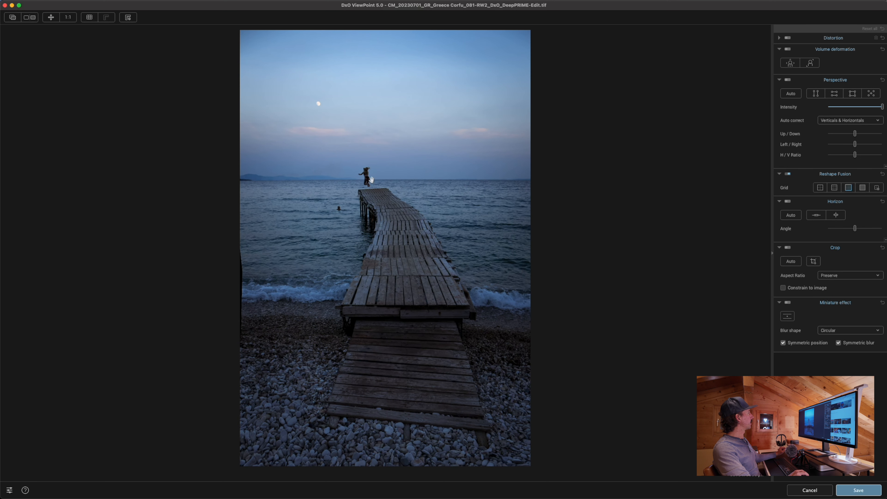
pyautogui.click(12, 20)
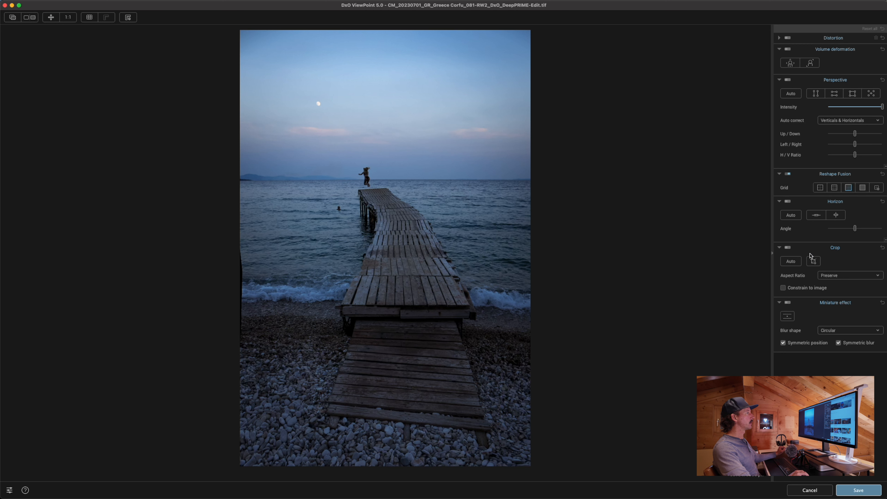
# Crop the jetty photo slightly inward from its left edge with the aspect ratio preserved
pyautogui.click(813, 261)
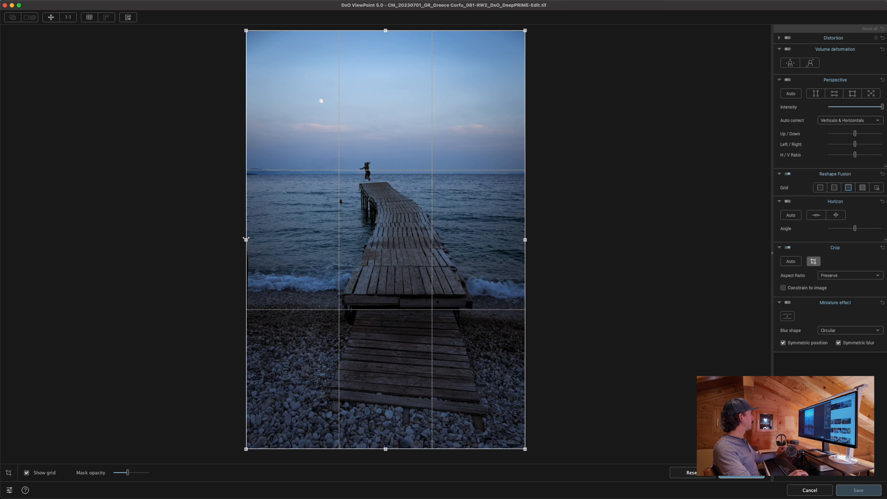
pyautogui.moveTo(246, 238); pyautogui.dragTo(248, 240)
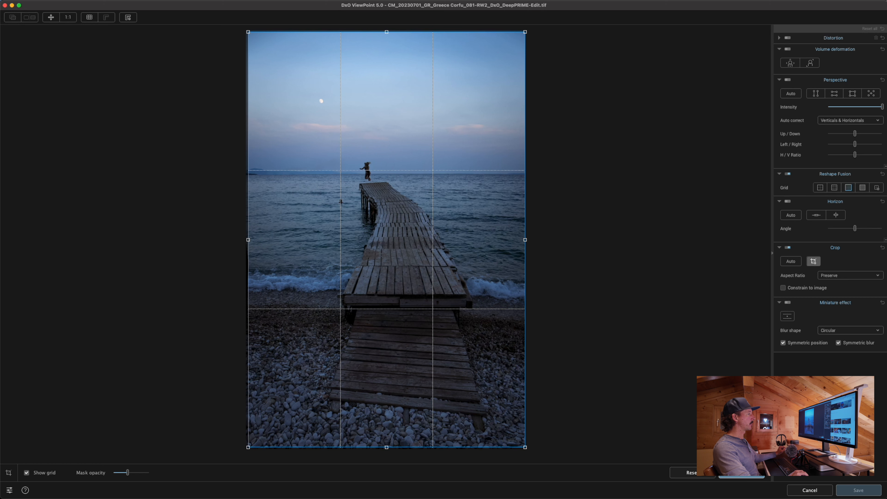
pyautogui.click(741, 473)
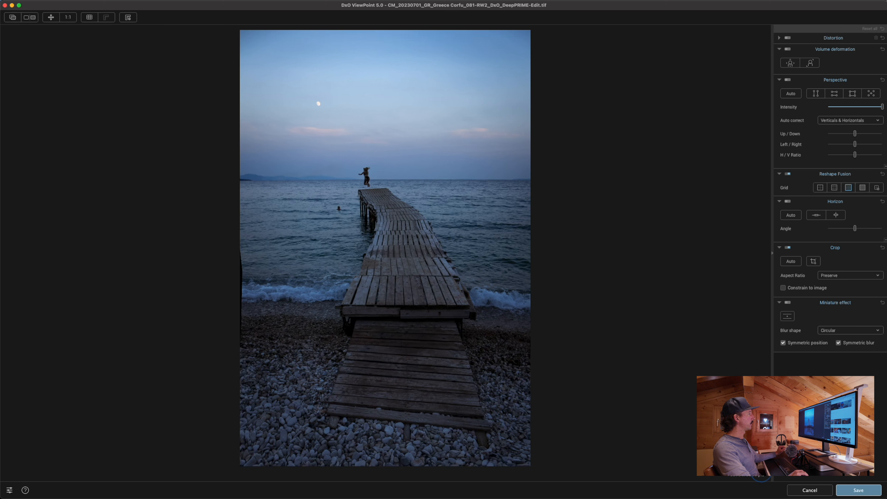
# Compare the cropped jetty photo with its original and save the correction back to Lightroom Classic
pyautogui.click(13, 18)
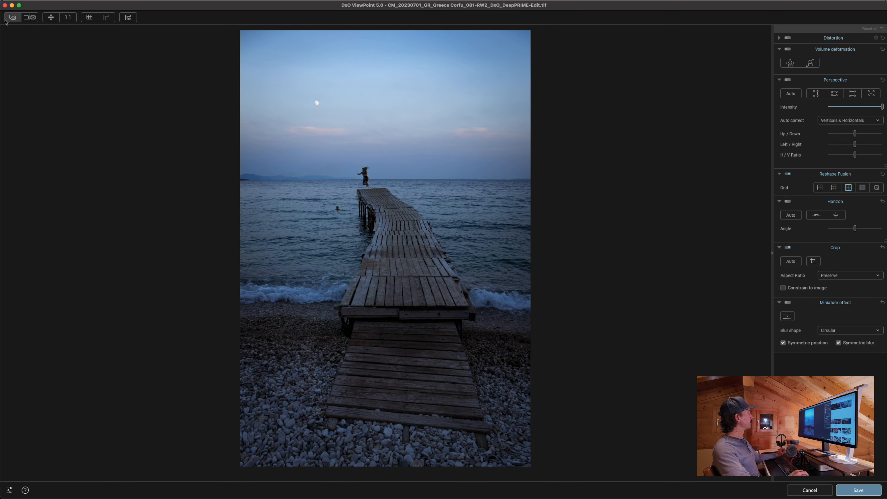
pyautogui.click(5, 20)
pyautogui.click(861, 491)
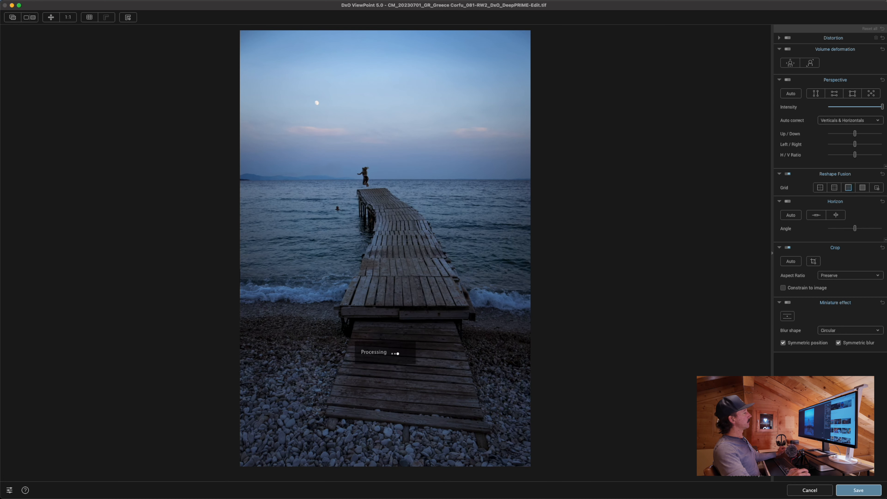